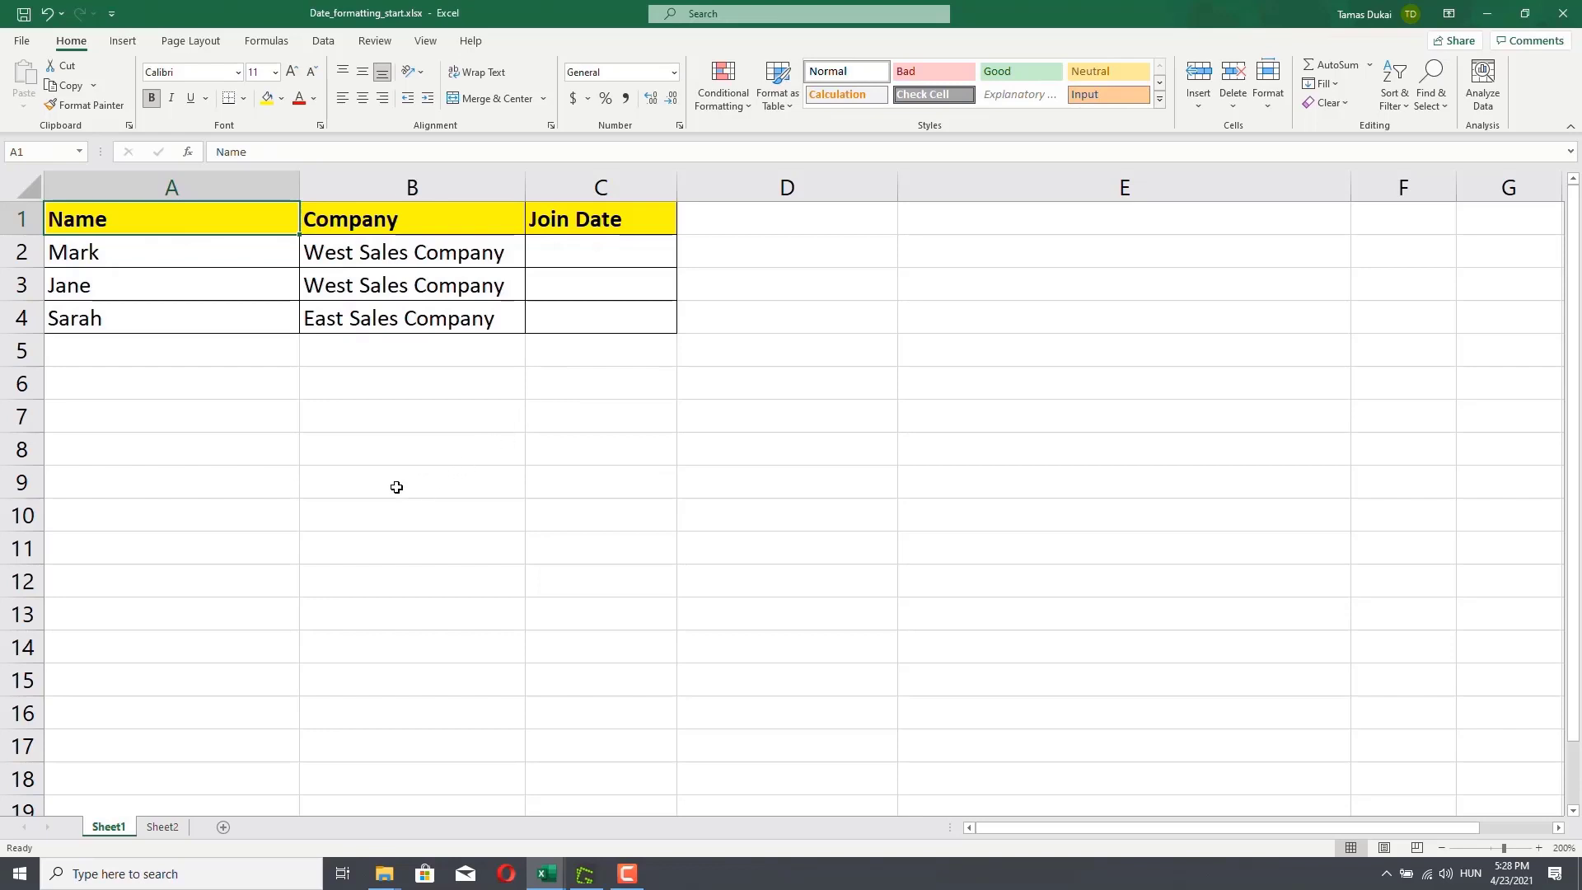
Fit column A's width to its contents and select the empty Join Date cells C2:C4.
double_click(299, 187)
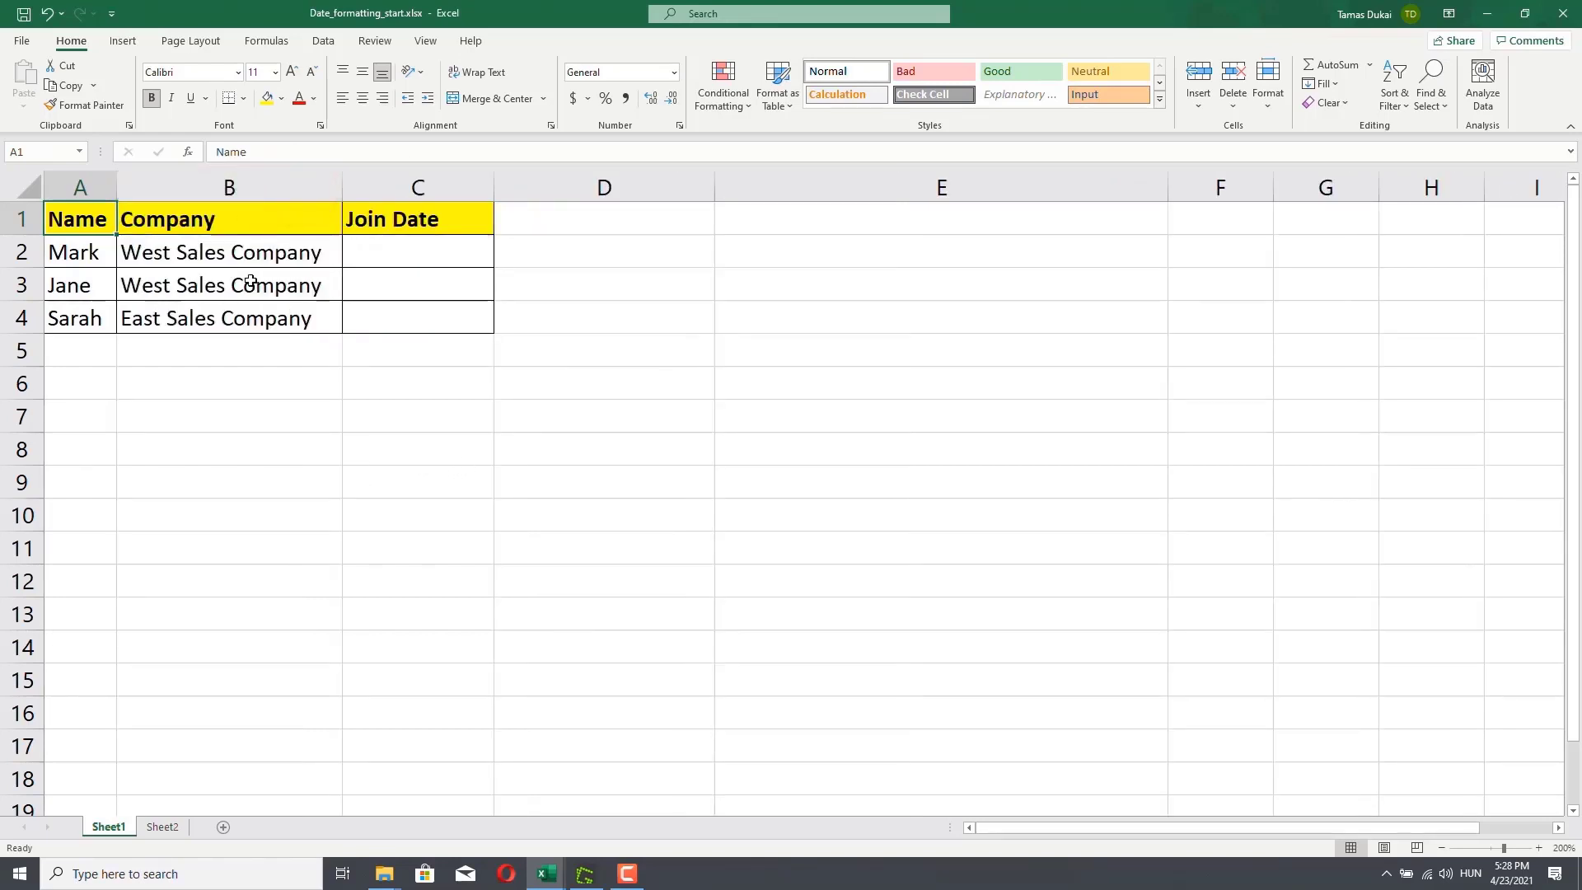
click(417, 389)
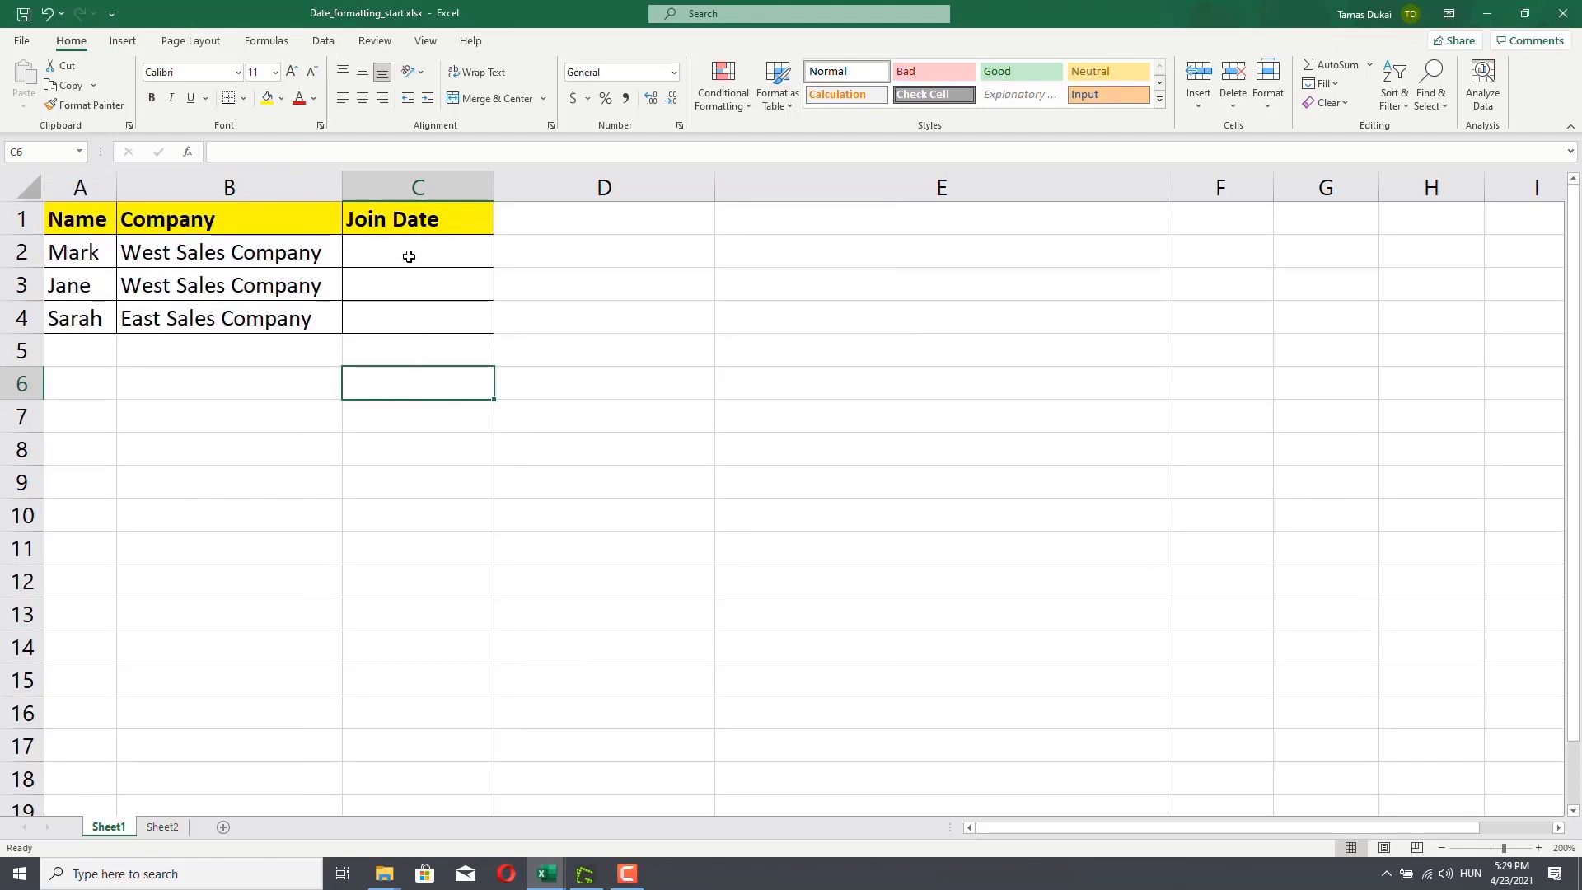
drag(425, 251, 423, 311)
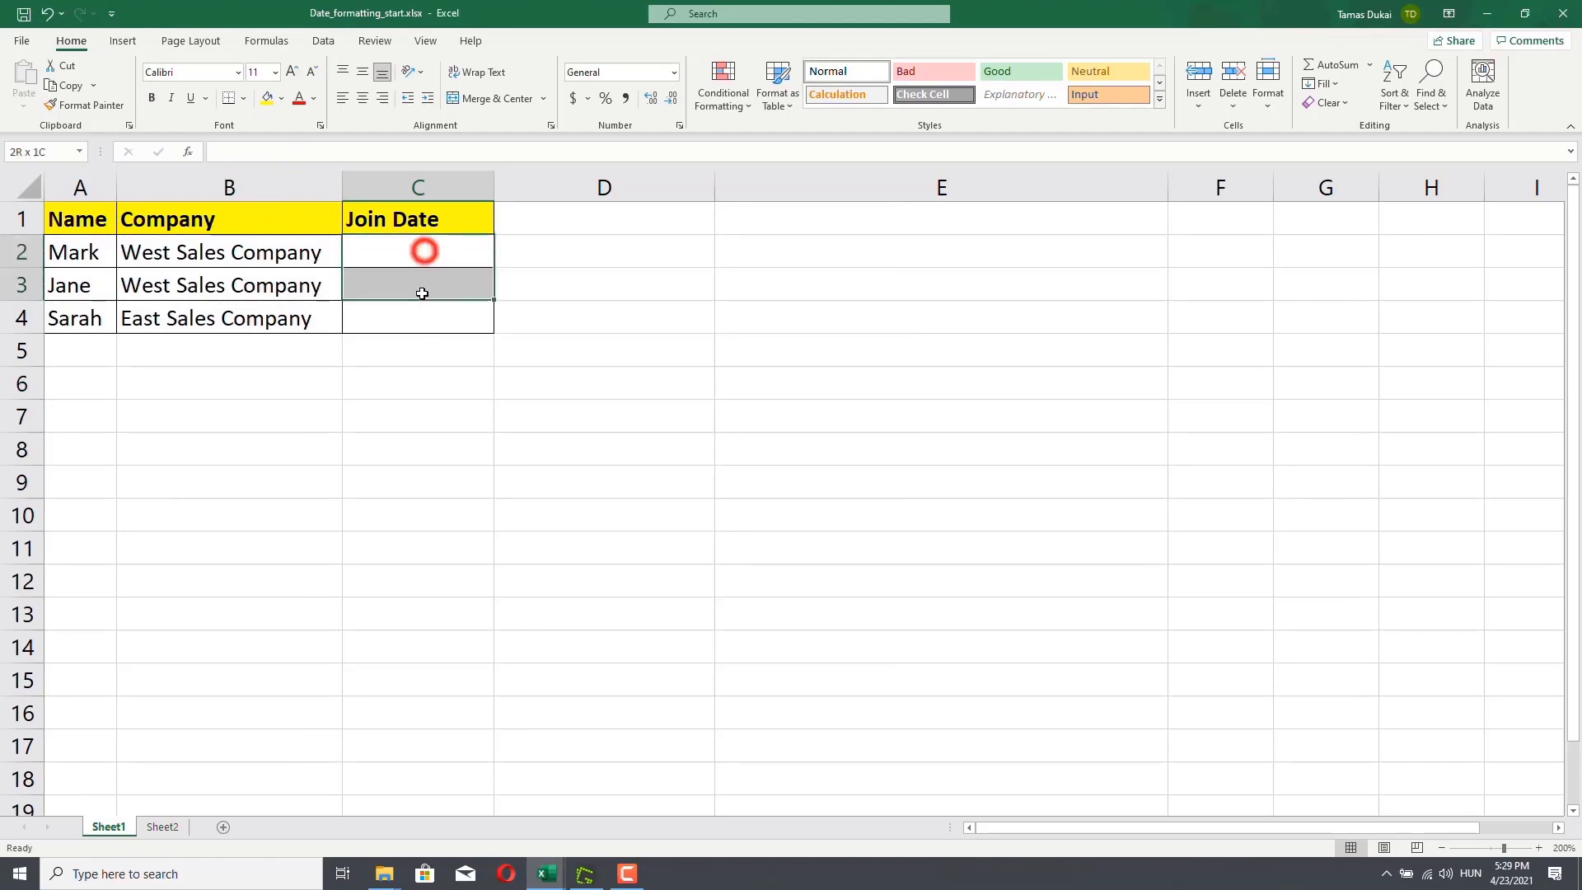
click(428, 260)
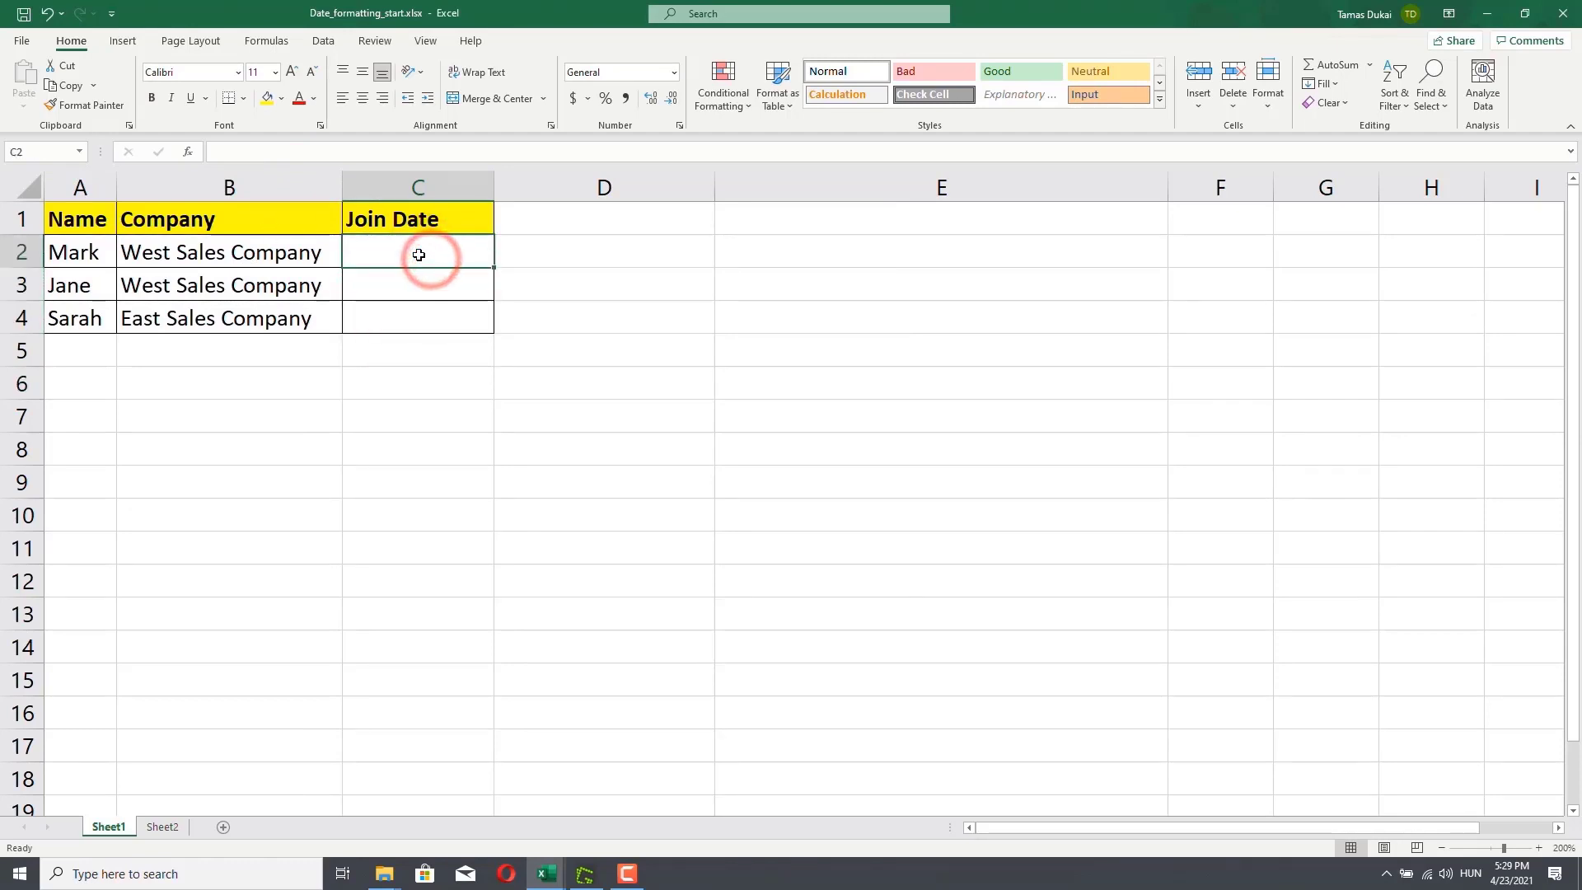
drag(418, 246, 417, 306)
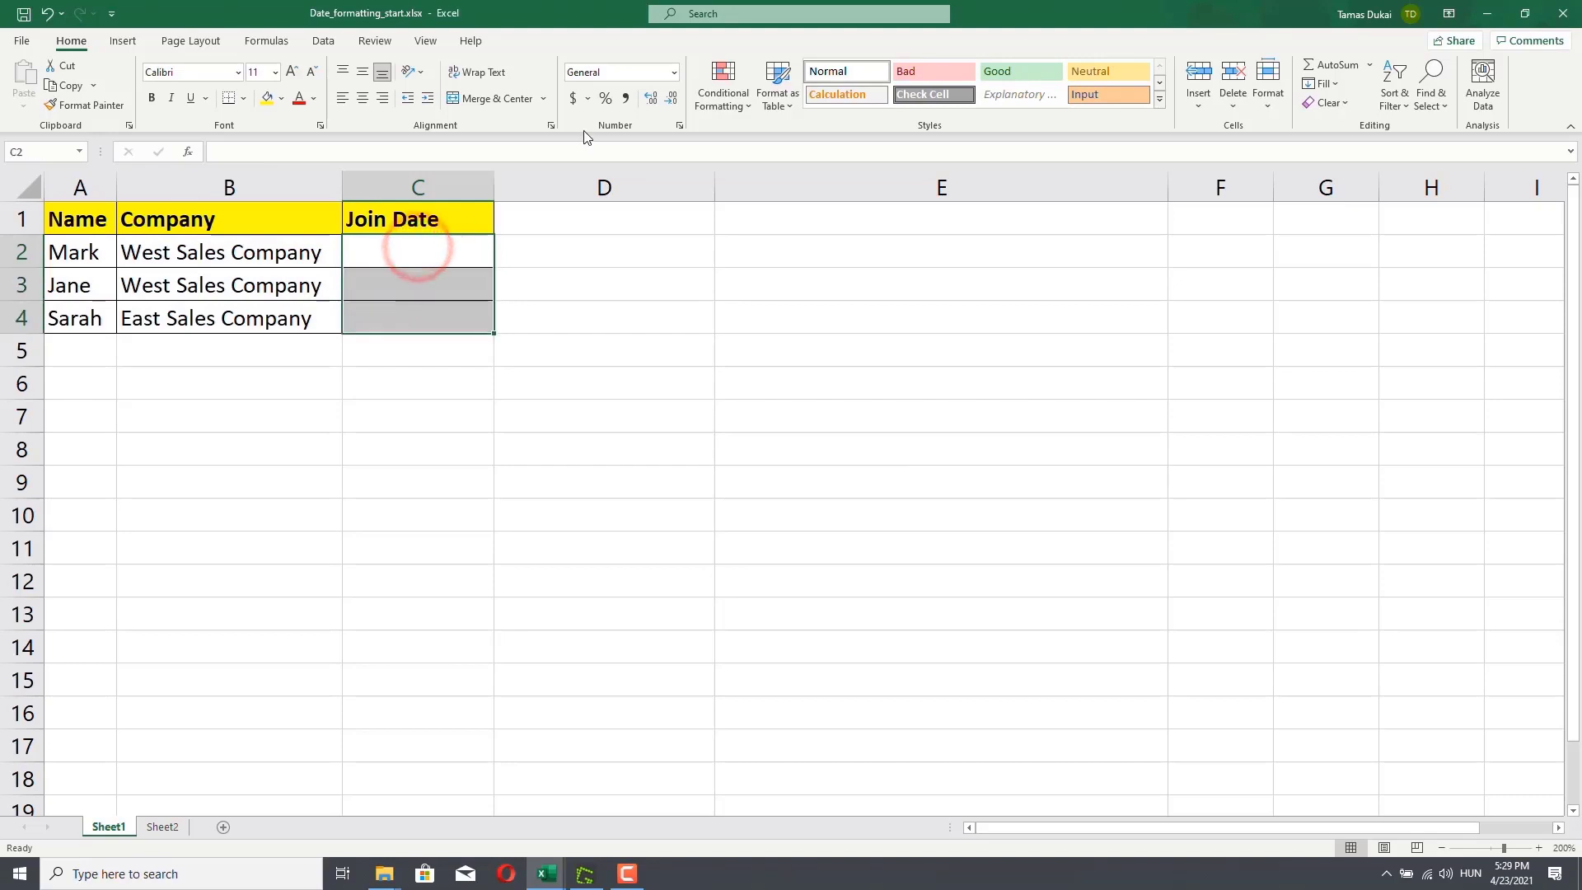
Enter the date 2021-03-14 in the first Join Date cell, C2.
click(445, 297)
click(429, 318)
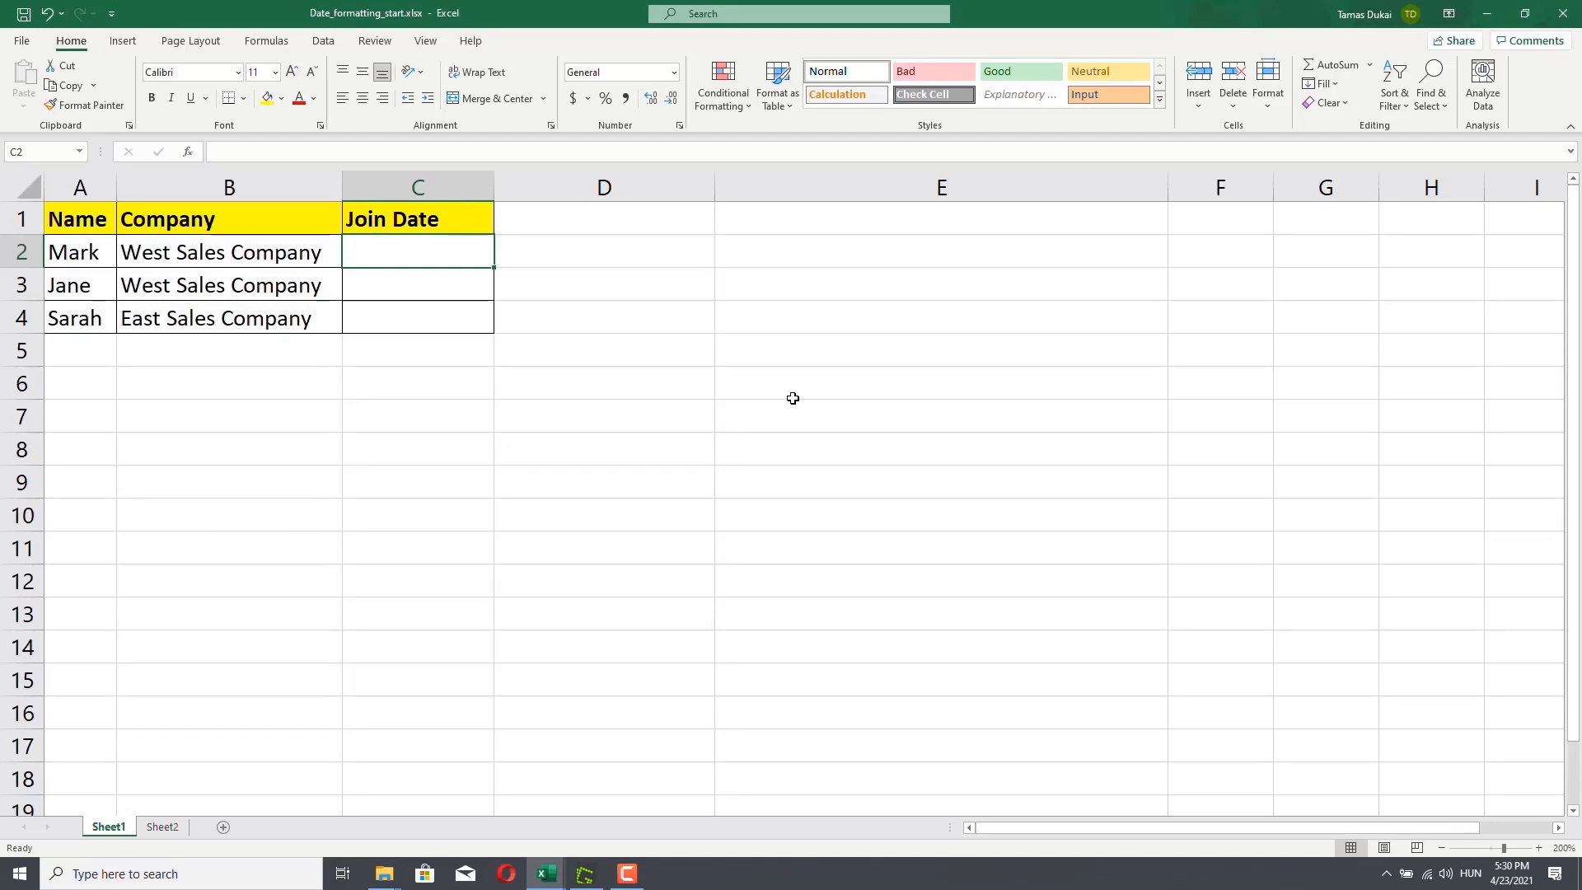
text(2)
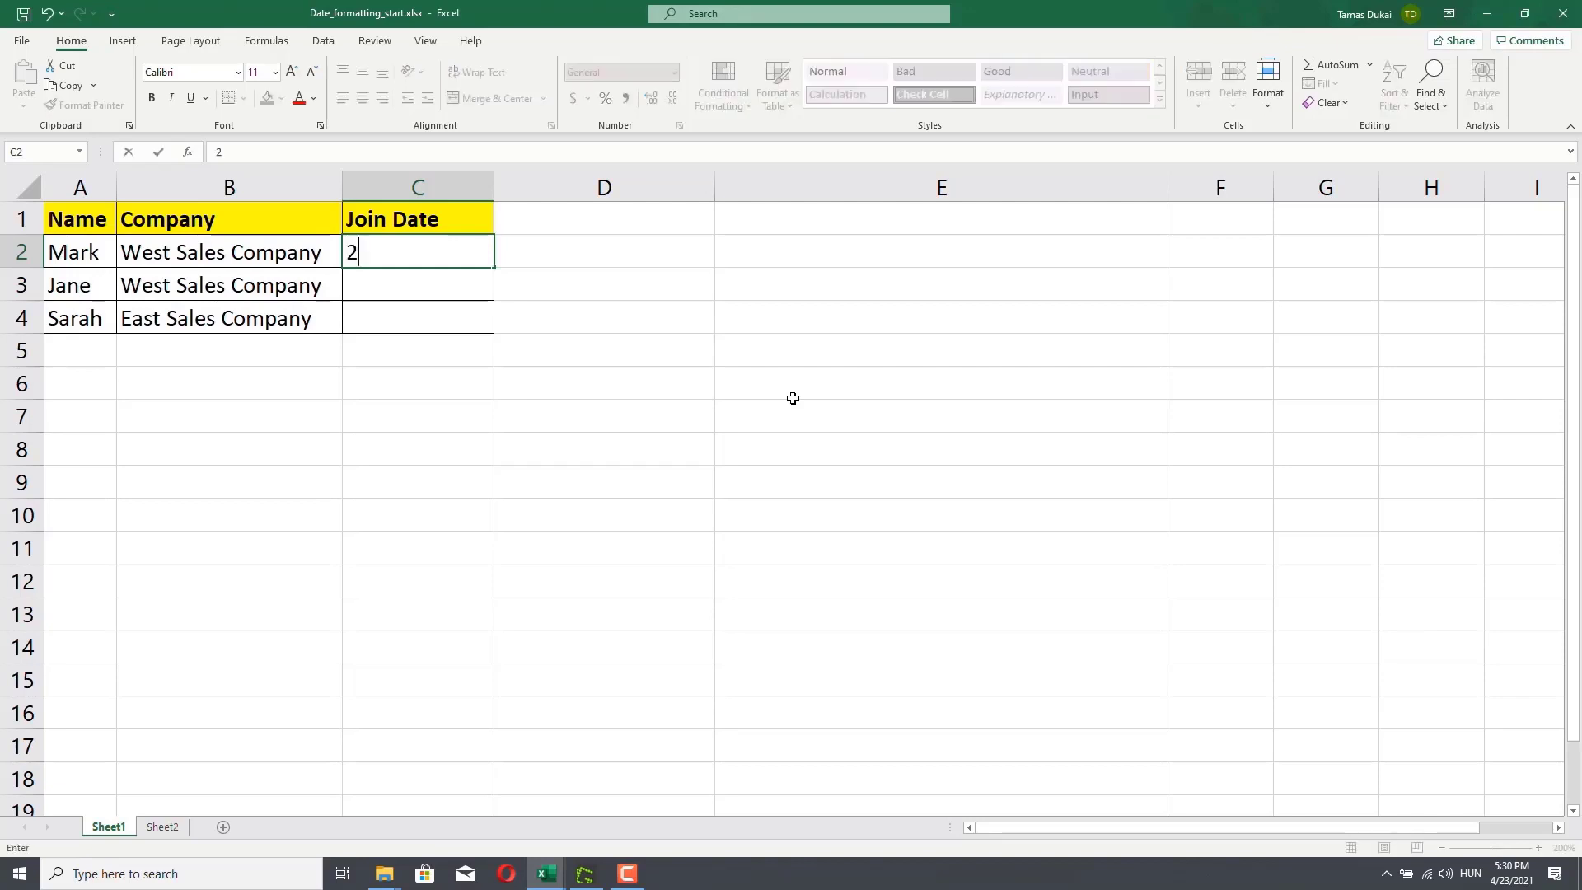
text(021-03-14)
key(Return)
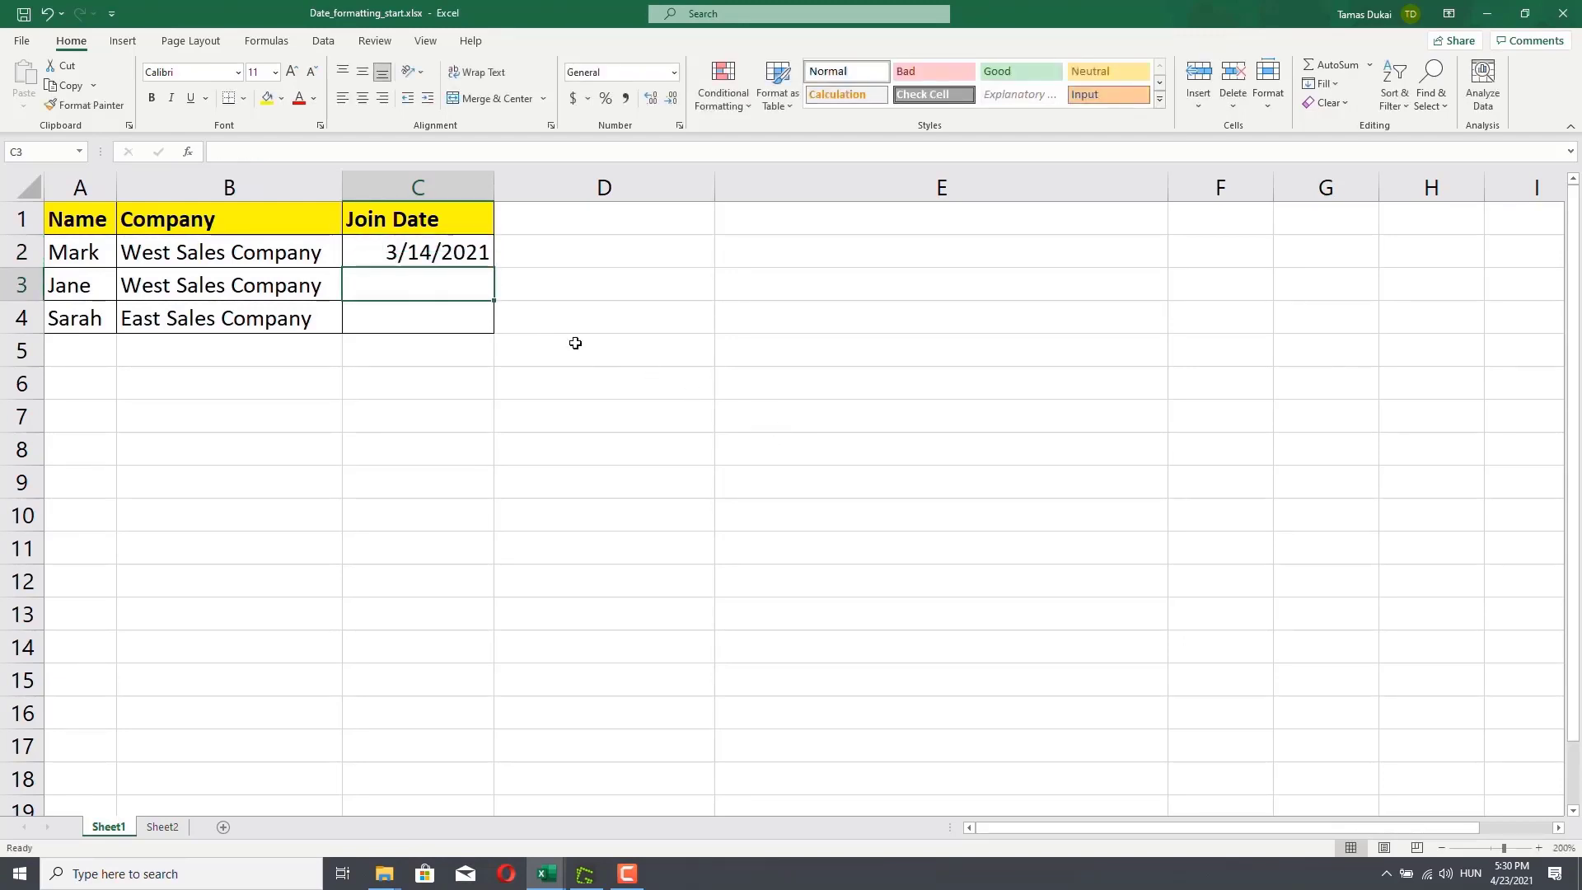
Format the date in C2 with the German (Germany) locale and the 2012-03-14 date type.
click(422, 256)
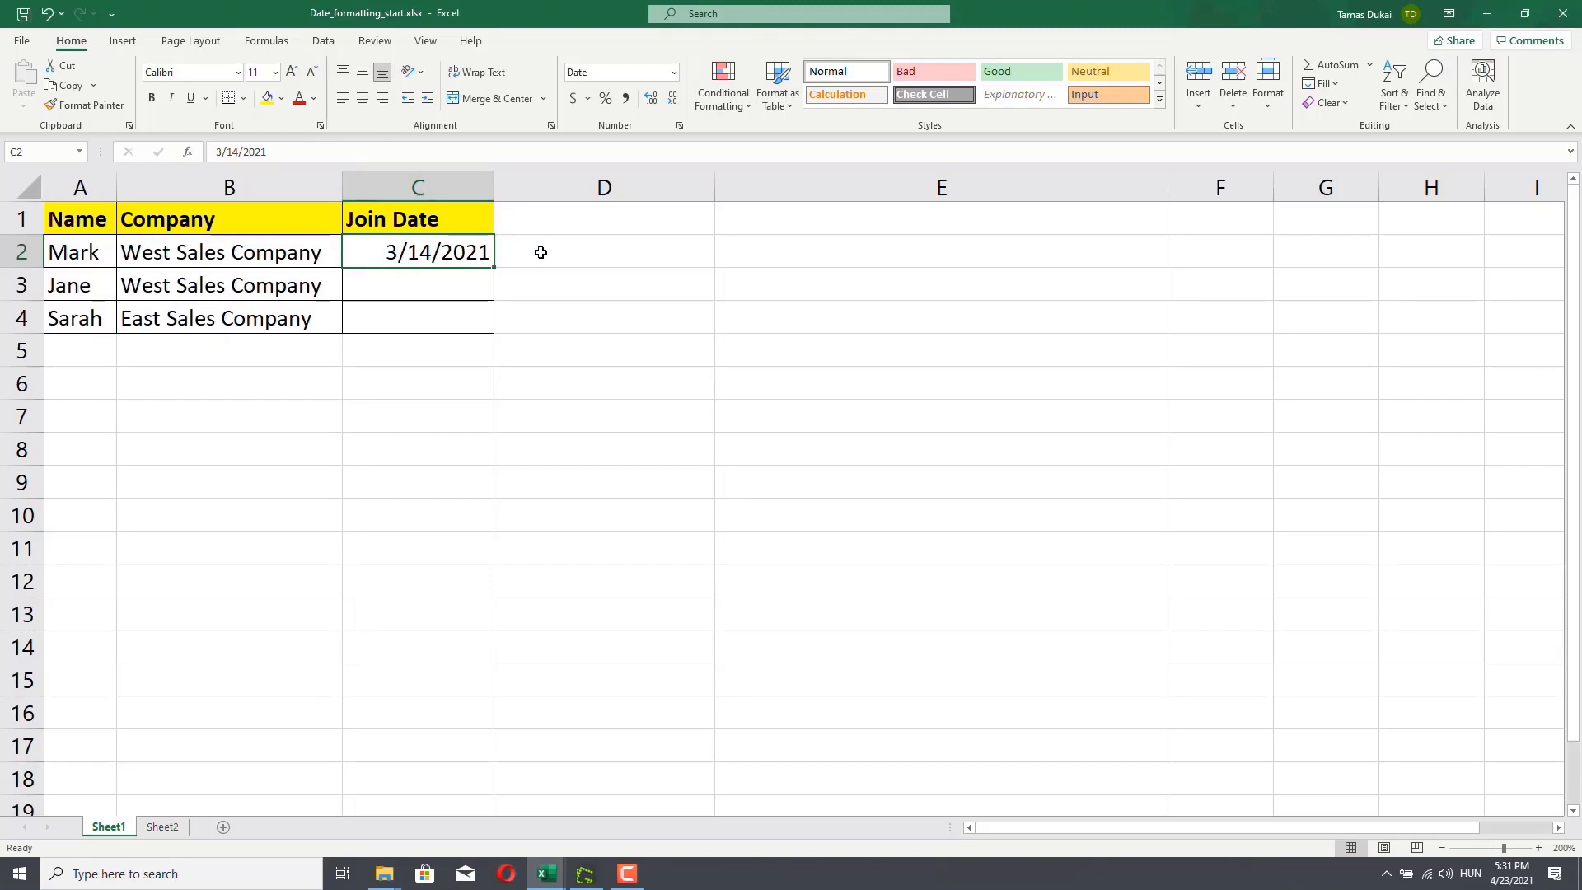
click(680, 126)
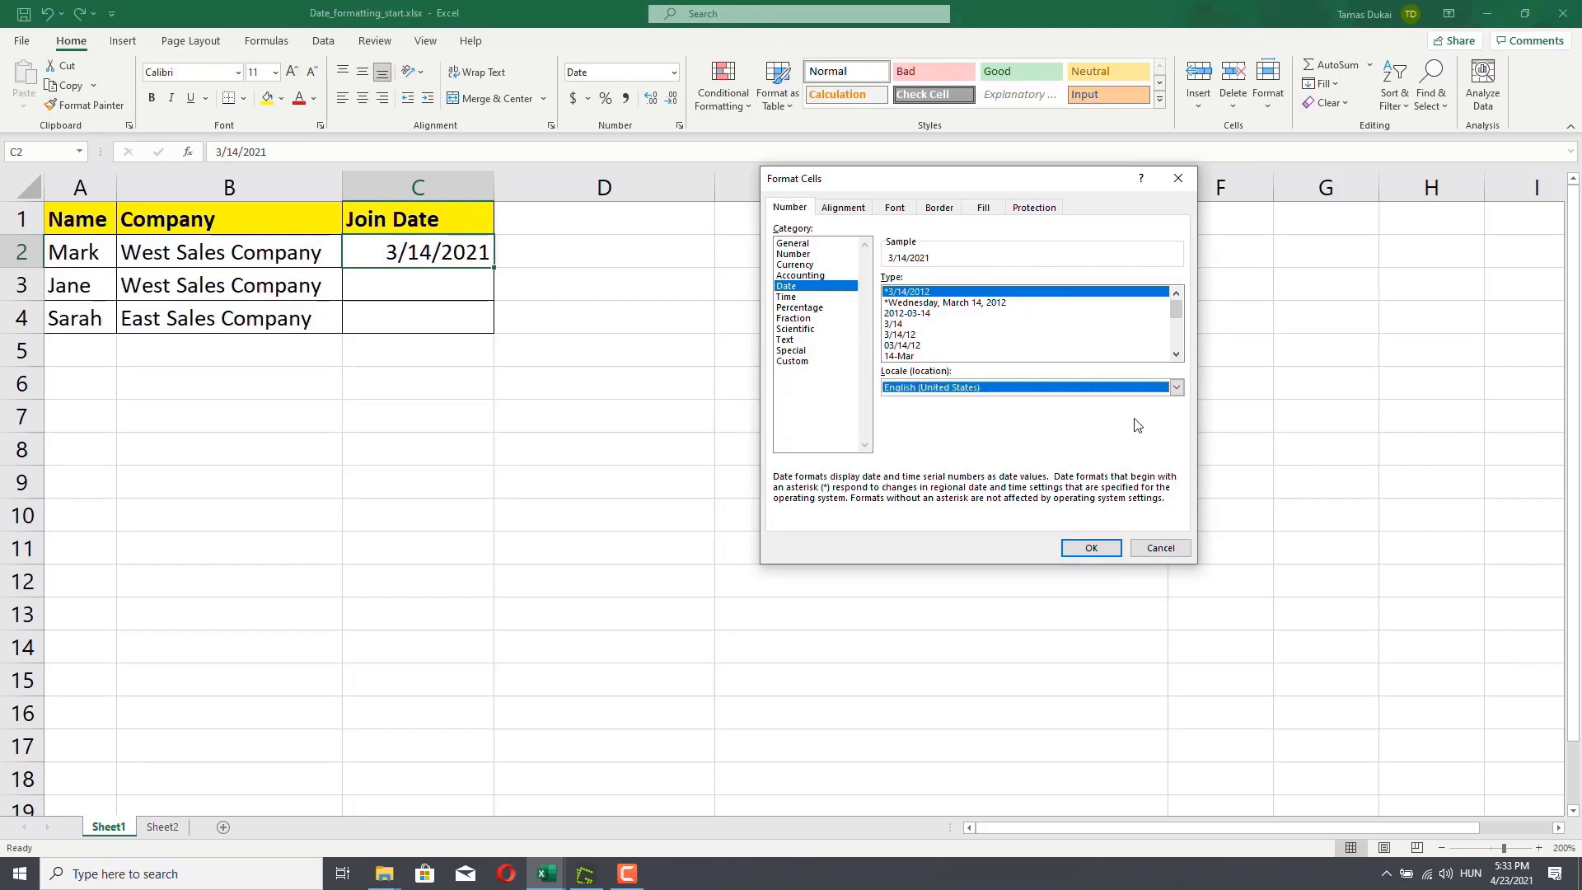
click(1176, 387)
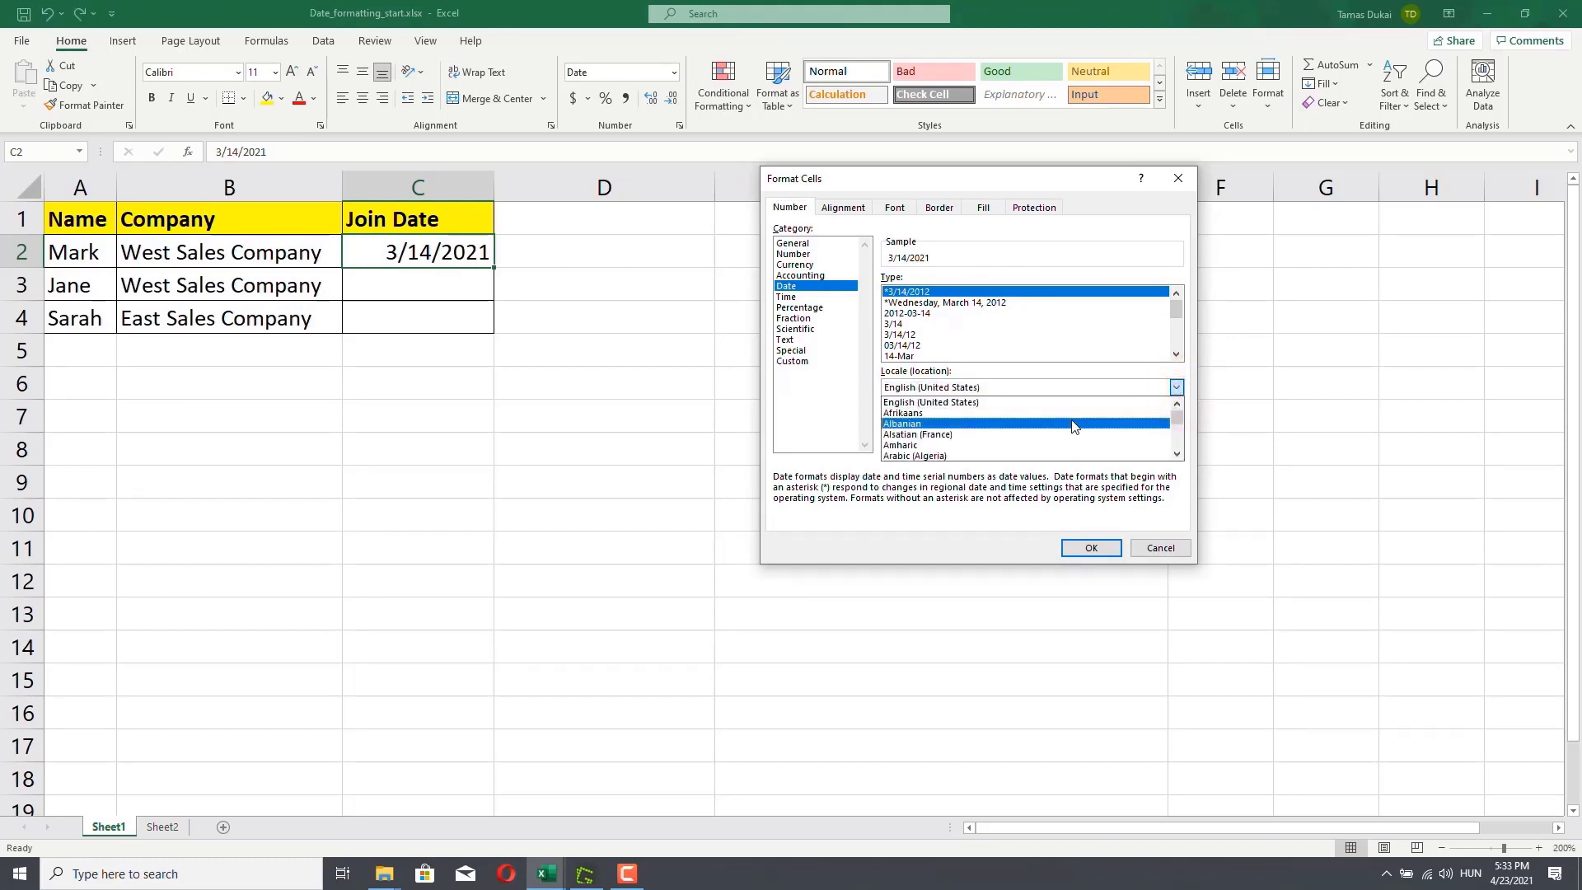
scroll(1074, 426, down, 20)
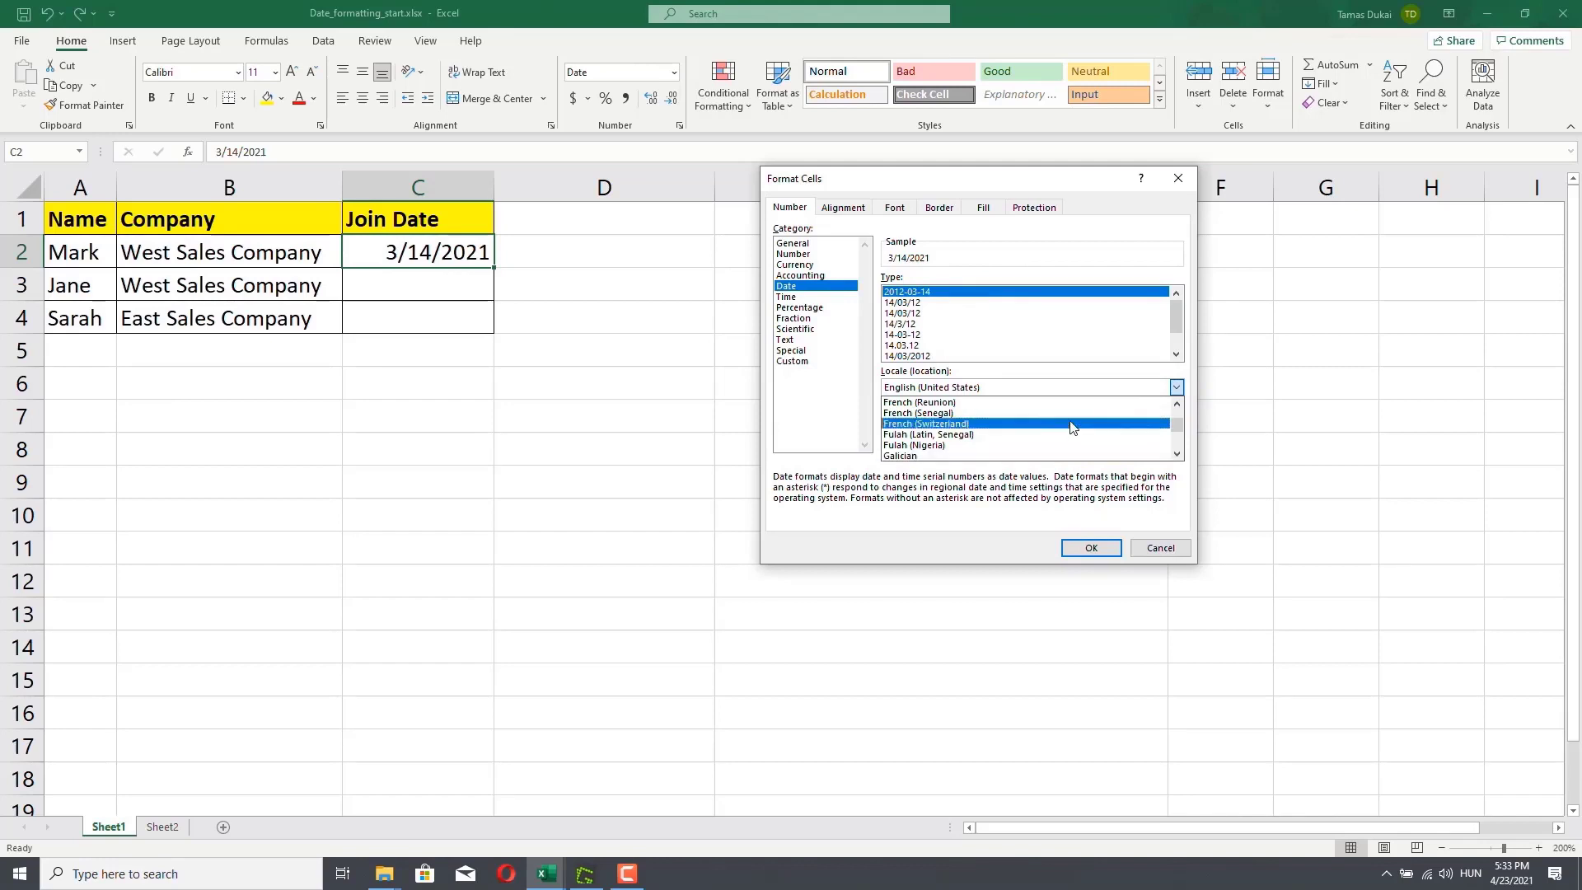
click(1177, 454)
click(1177, 454)
click(1177, 454)
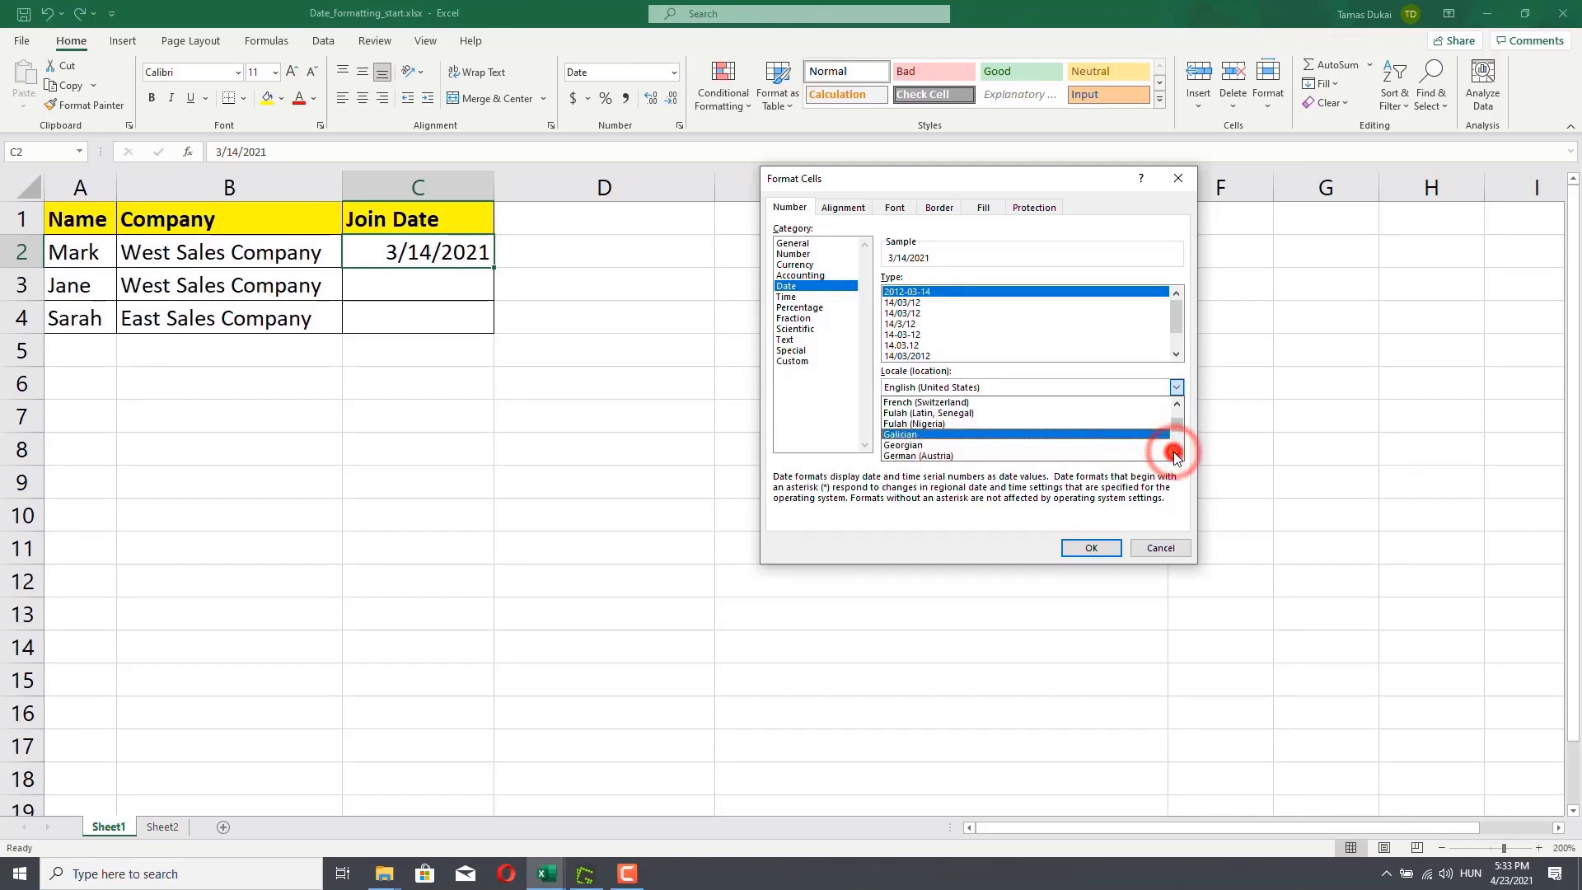
click(1174, 453)
click(1175, 453)
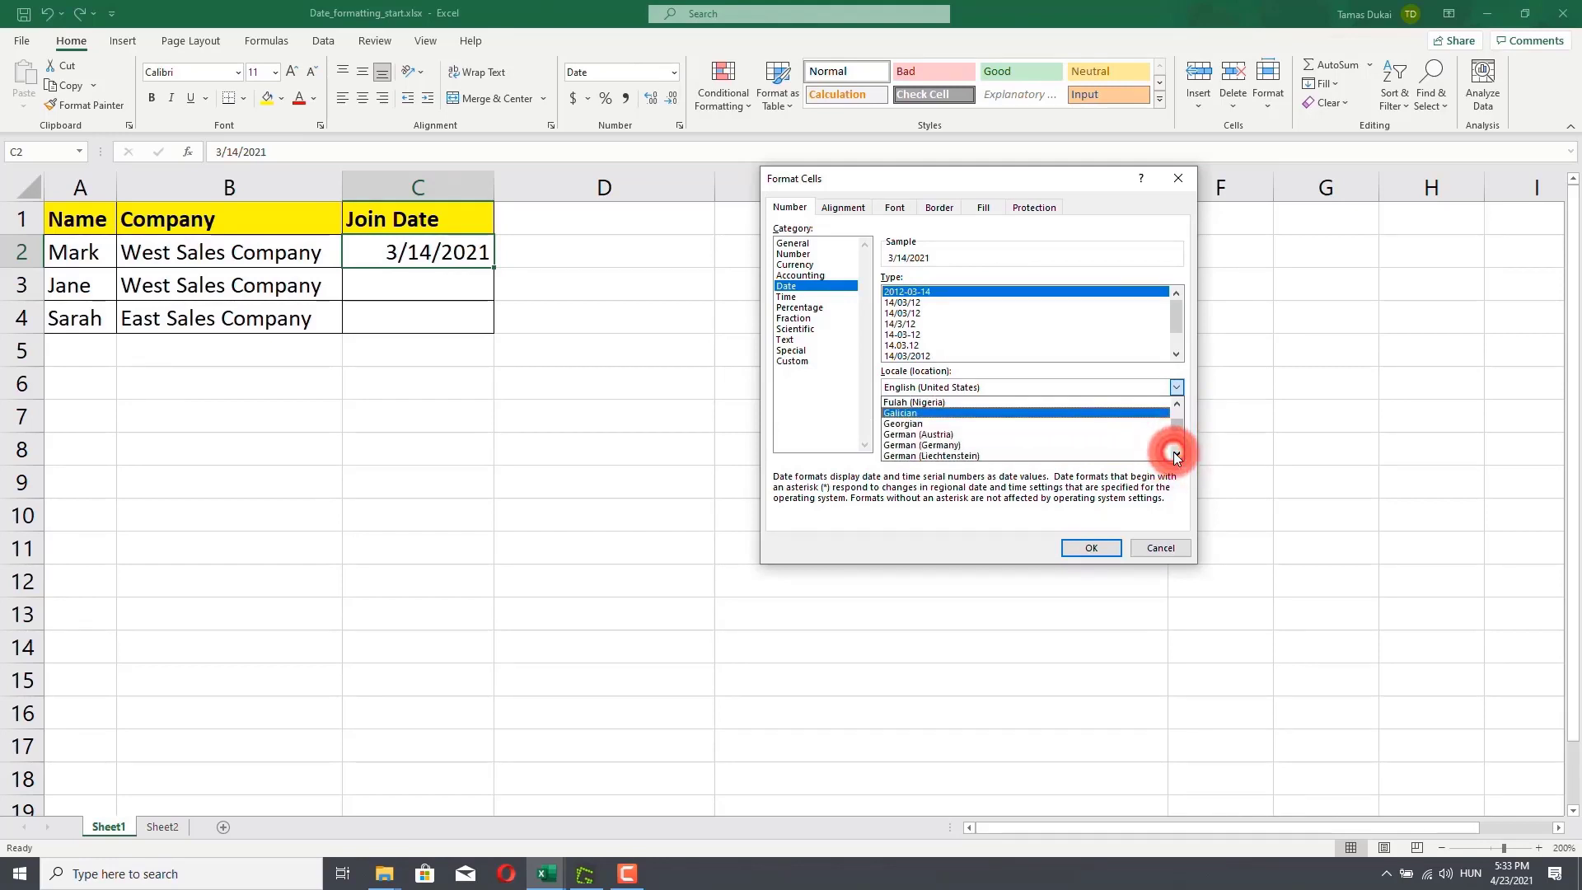
click(992, 452)
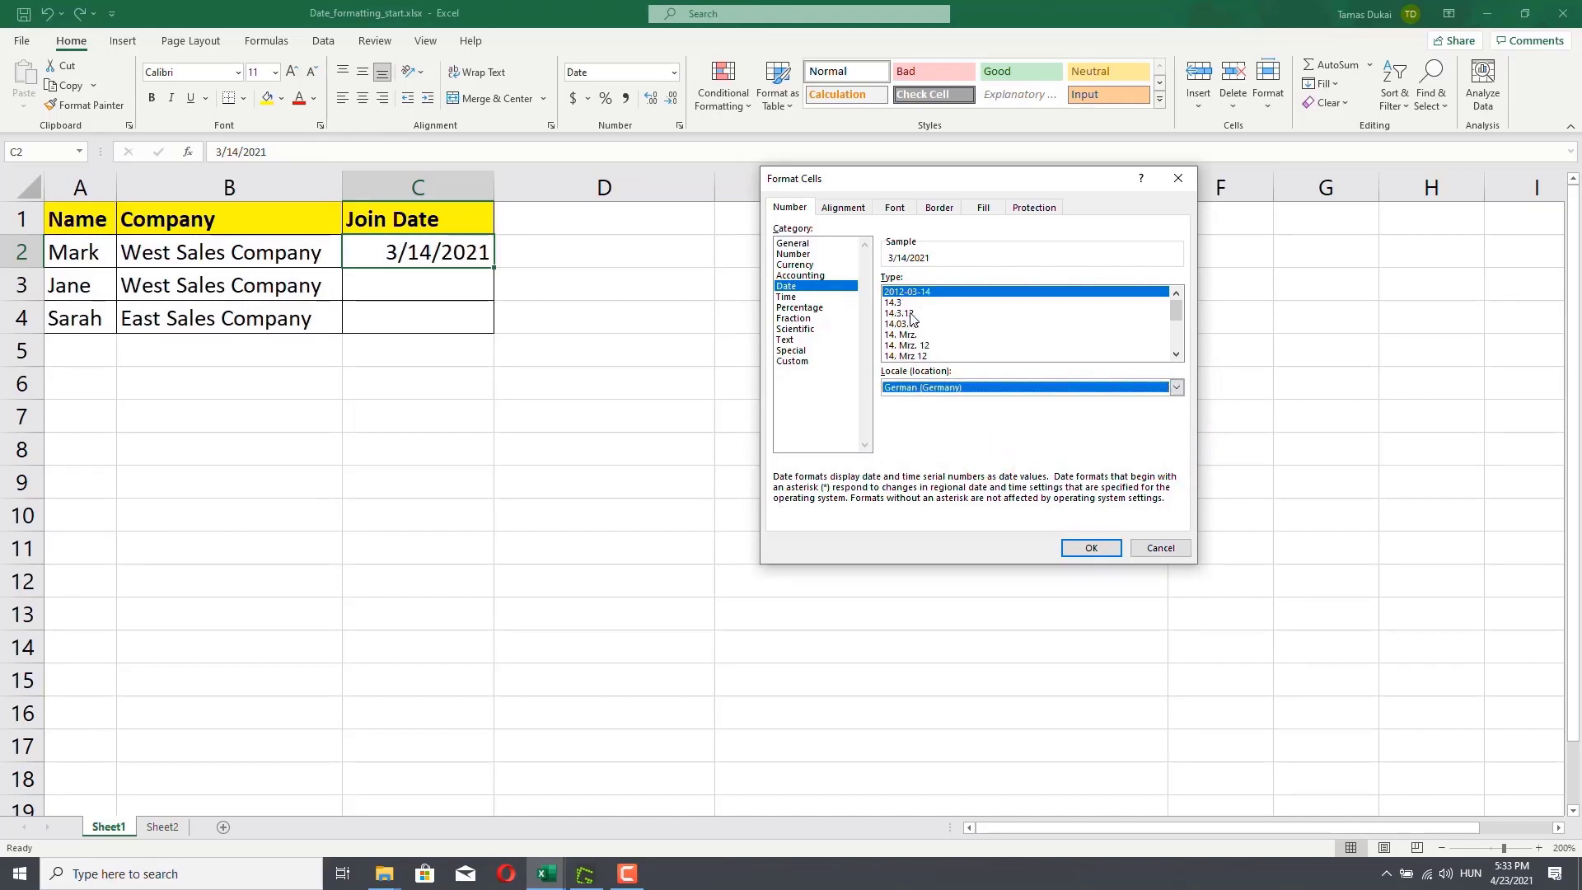
click(1088, 549)
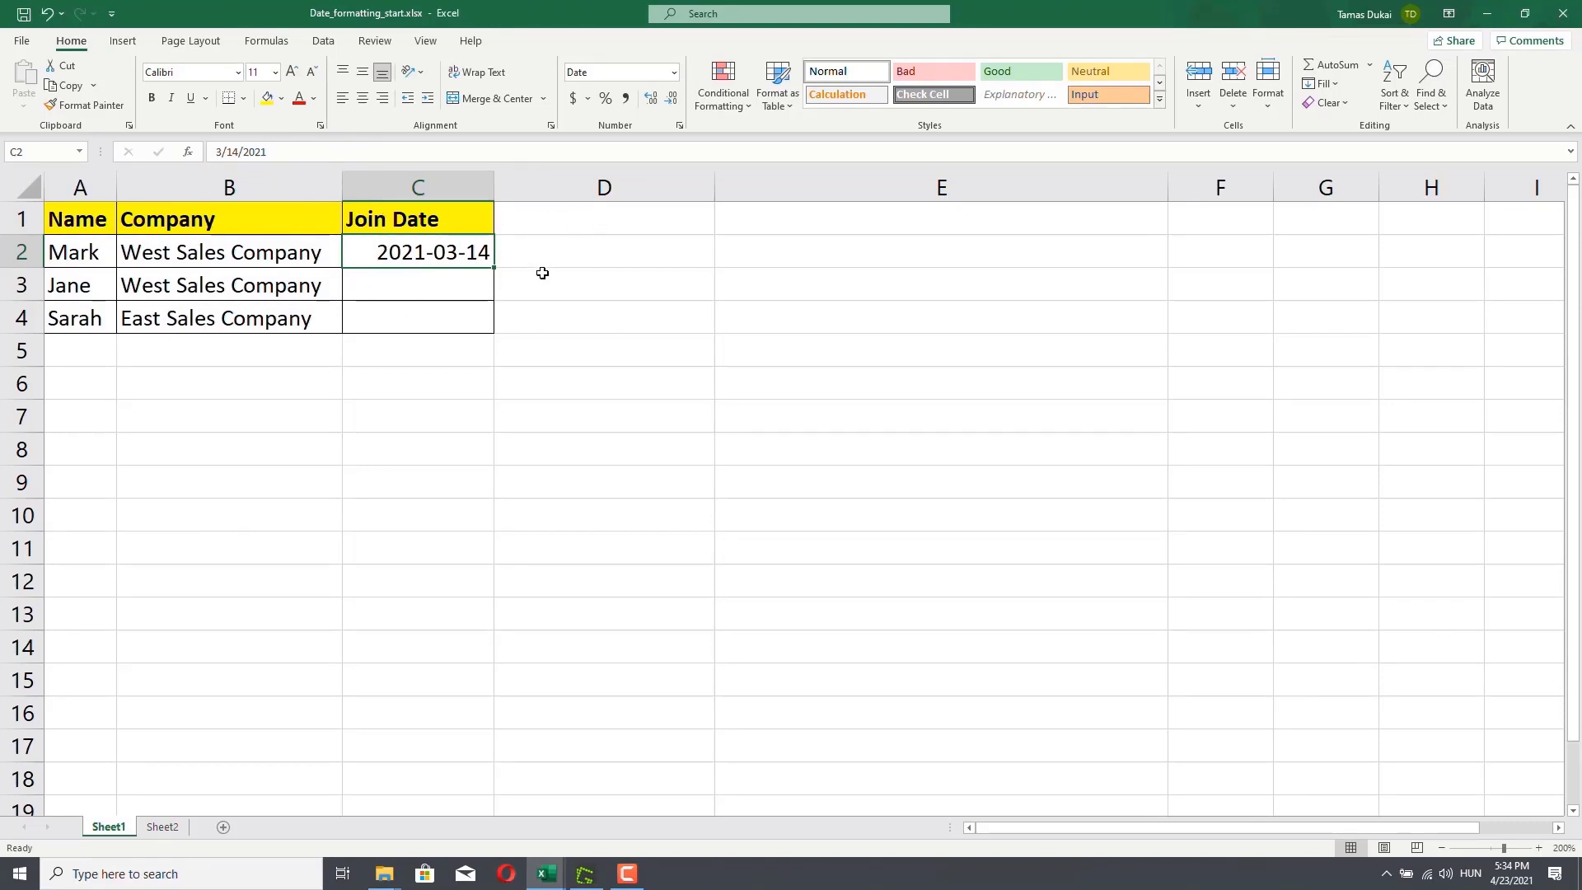
Set the date format of C2 to the English (United States) locale with the *3/14/2012 type.
click(680, 125)
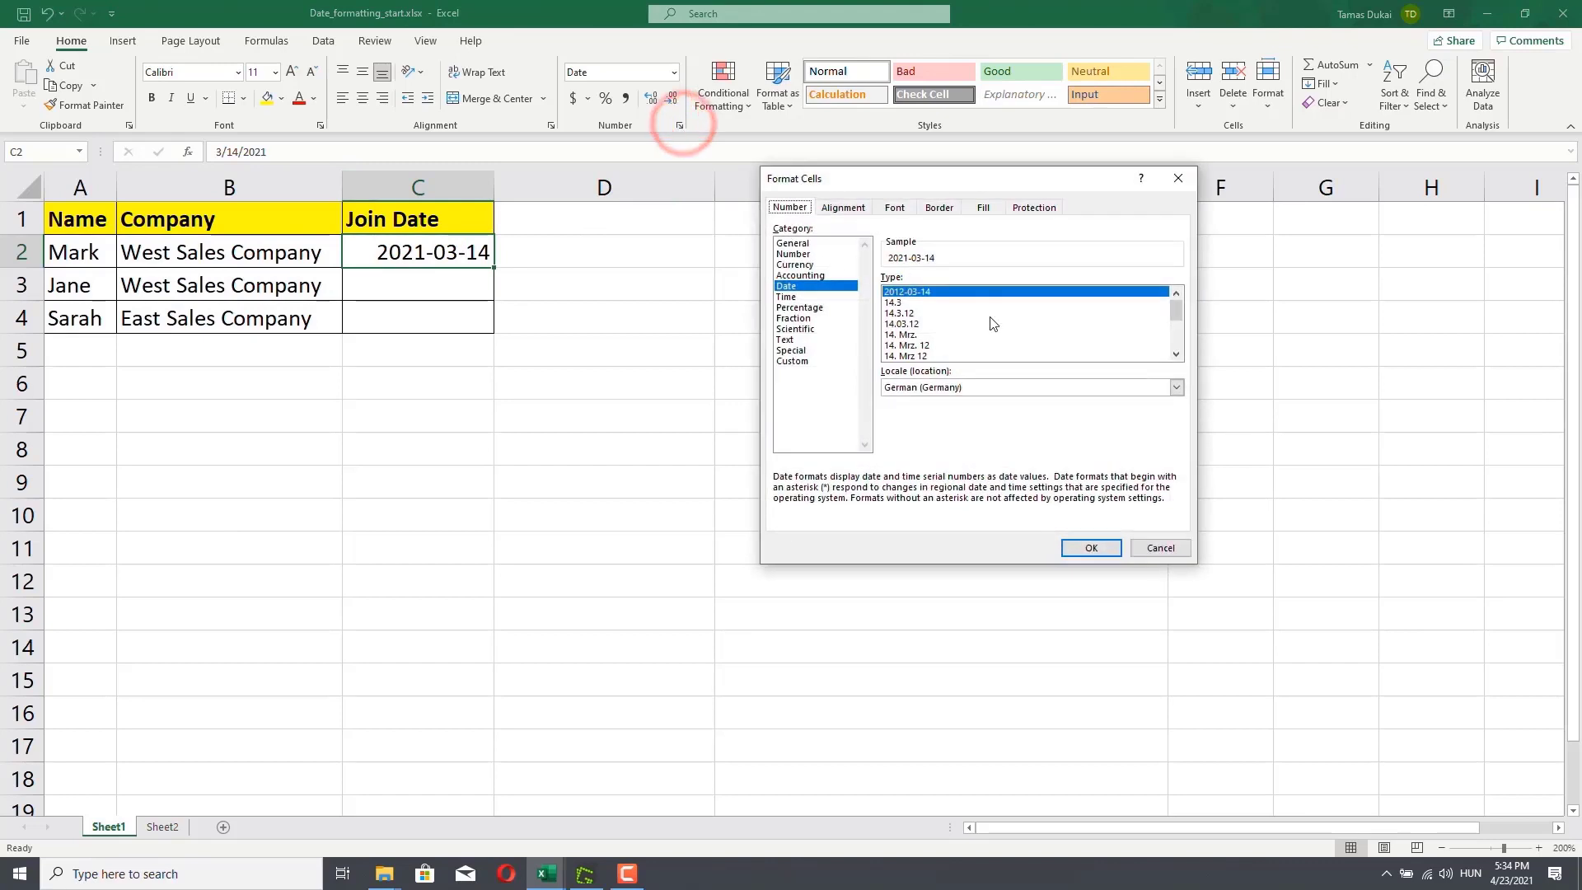
click(1176, 387)
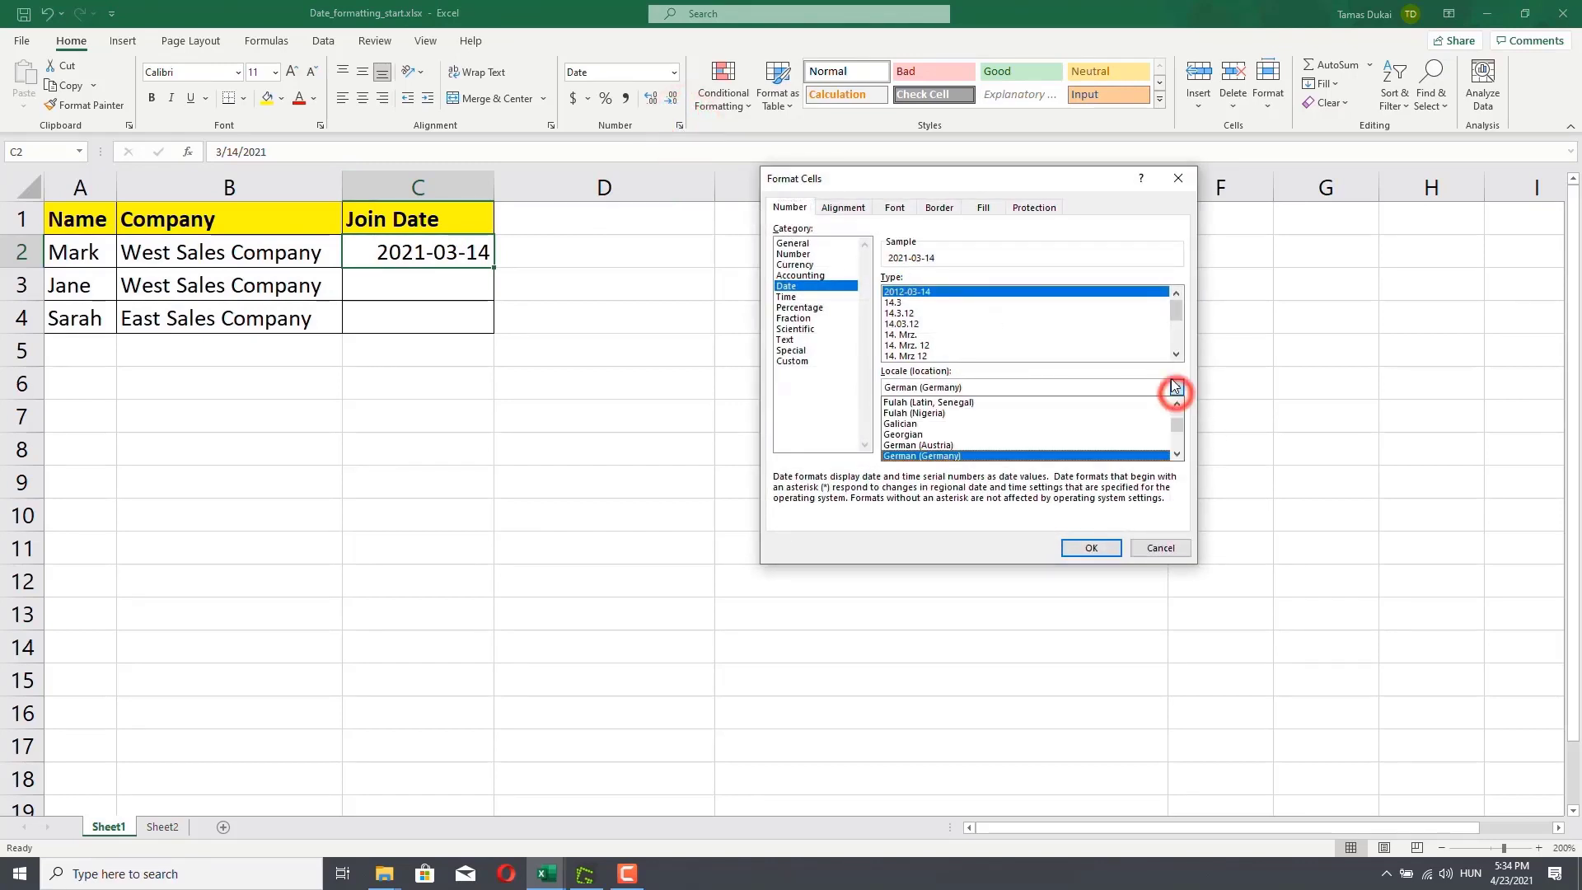
click(1177, 455)
click(1177, 454)
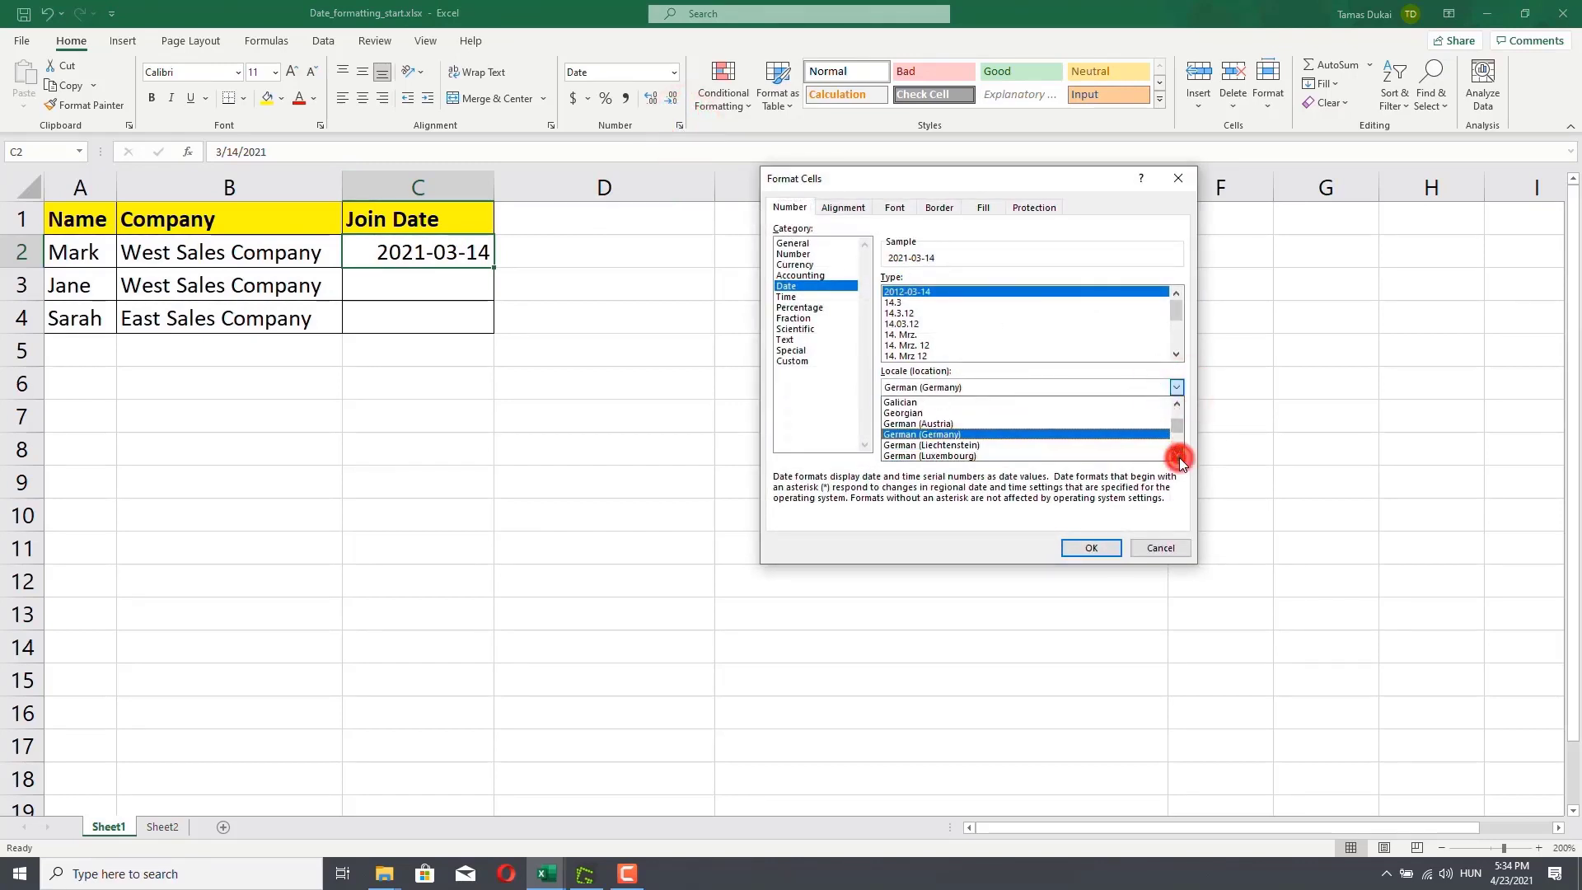
click(1177, 454)
click(1177, 454)
click(1176, 454)
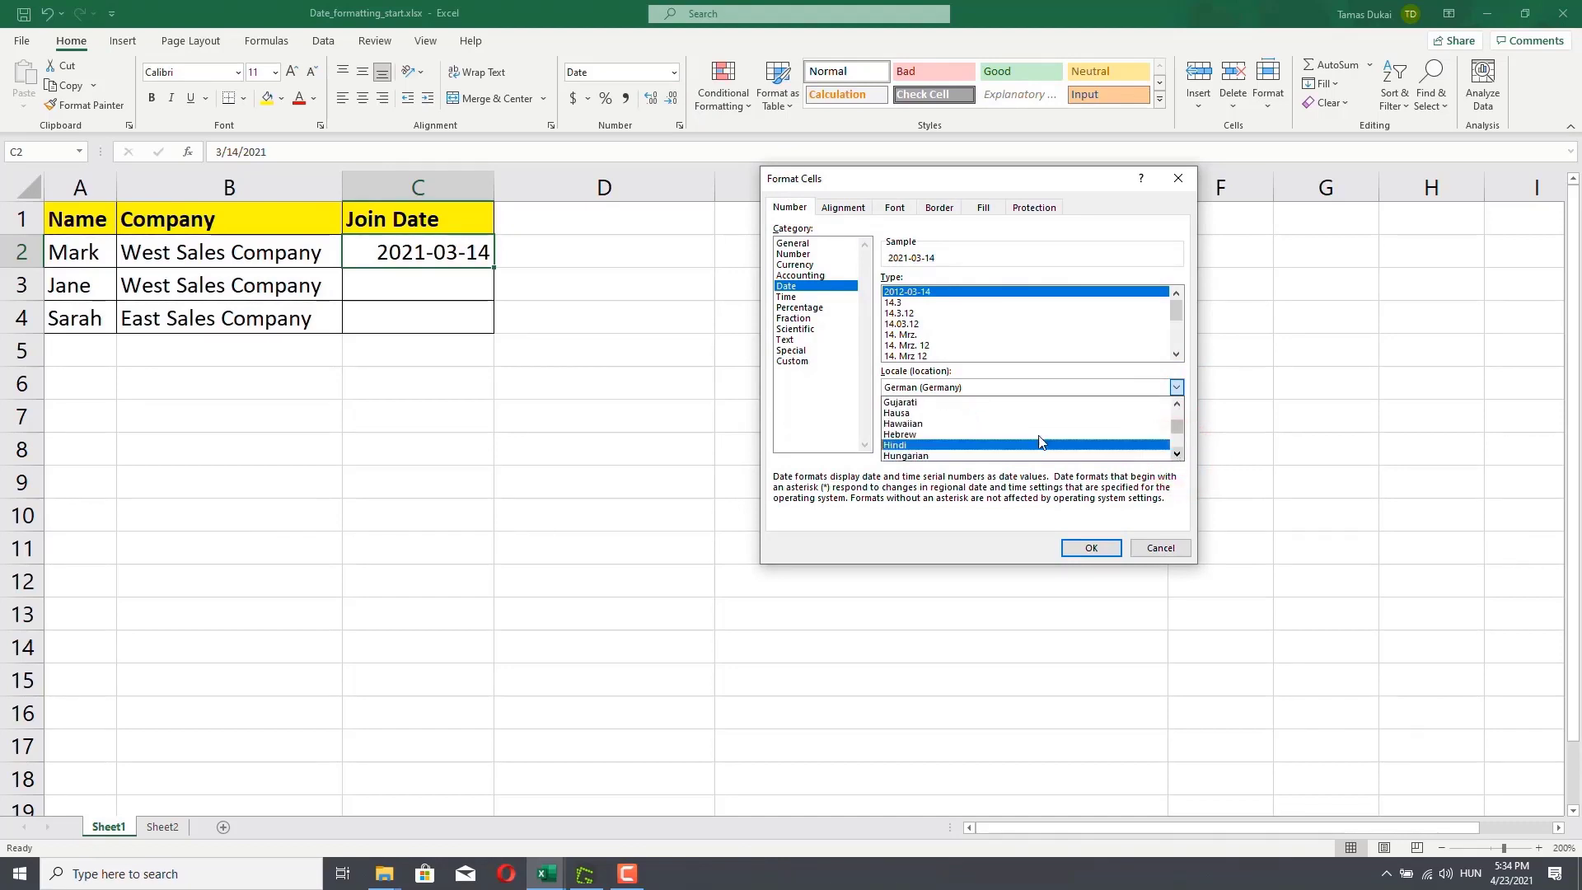
key(e)
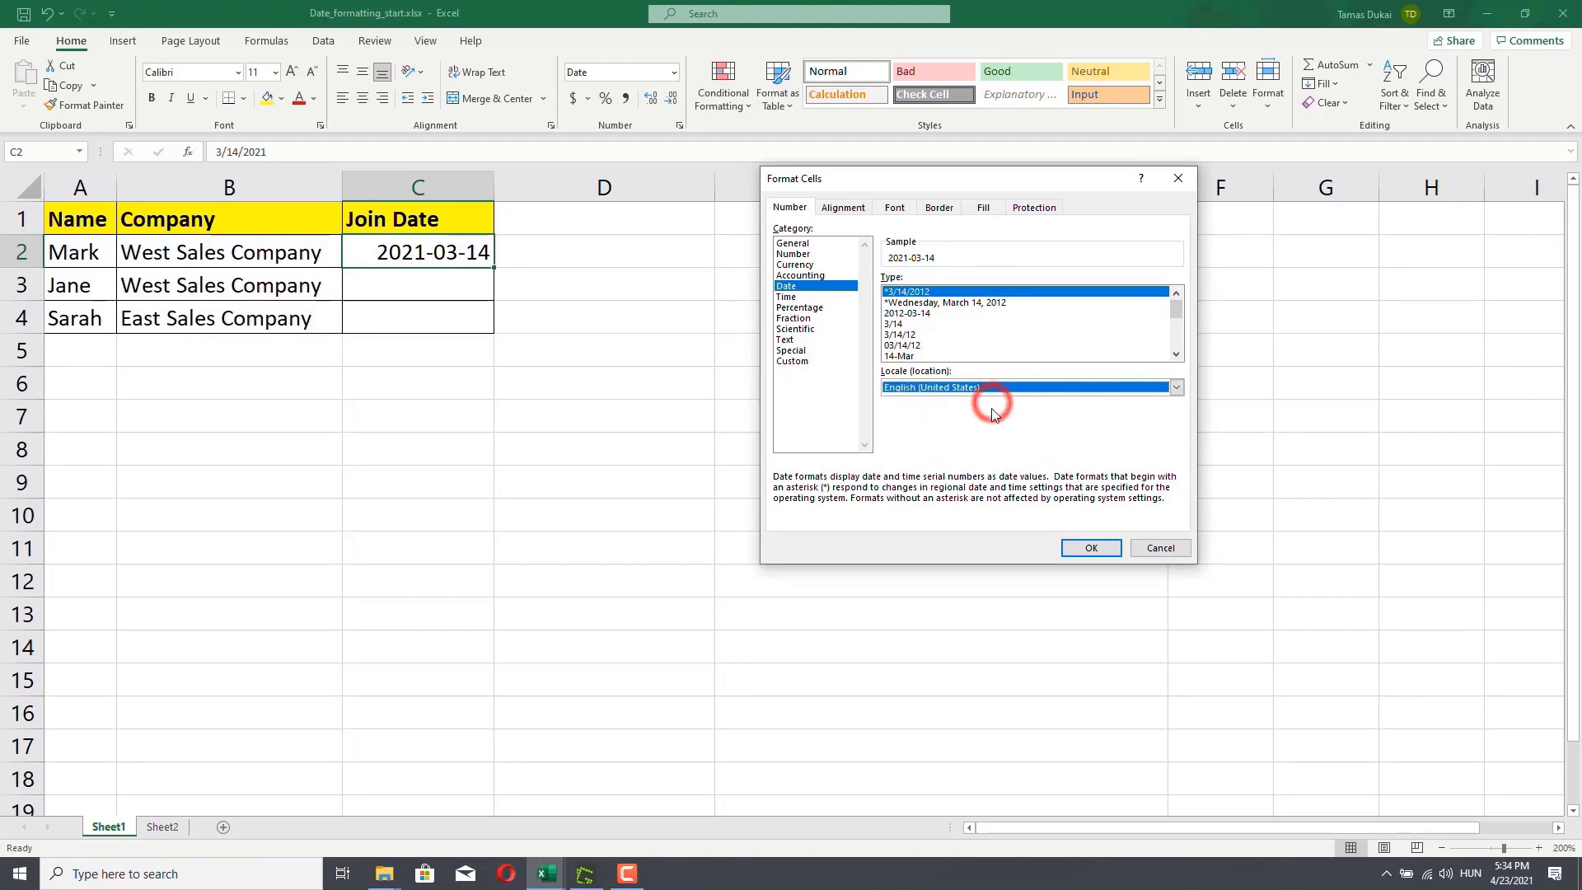
click(993, 405)
click(1091, 550)
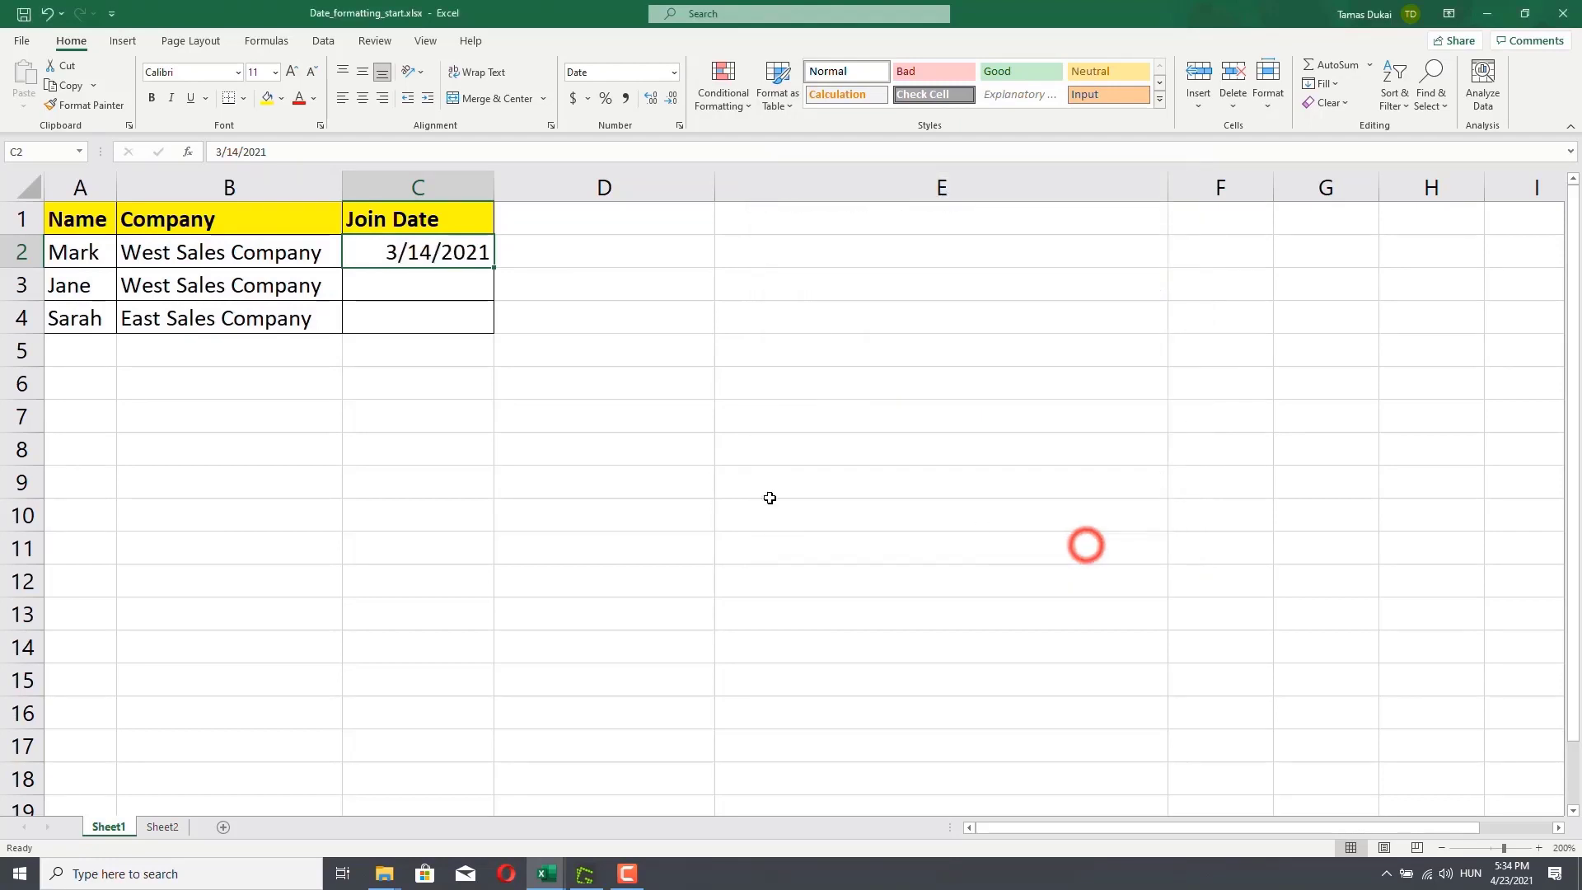
Look through the date types offered for C2 under the English (United States) locale, leaving the format as it is.
click(680, 126)
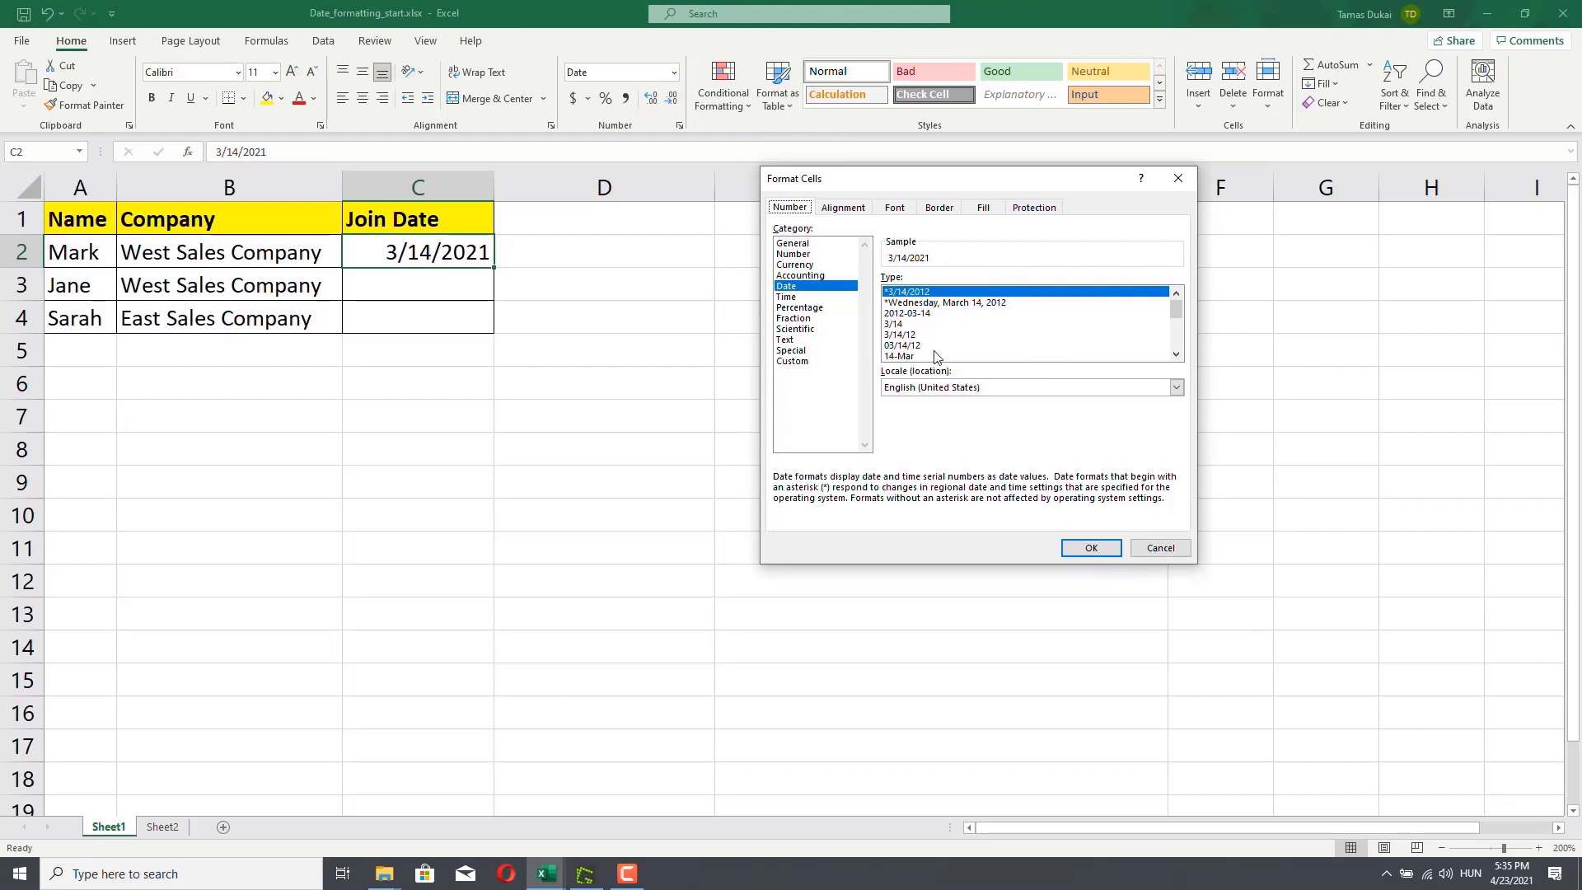
scroll(920, 328, down, 2)
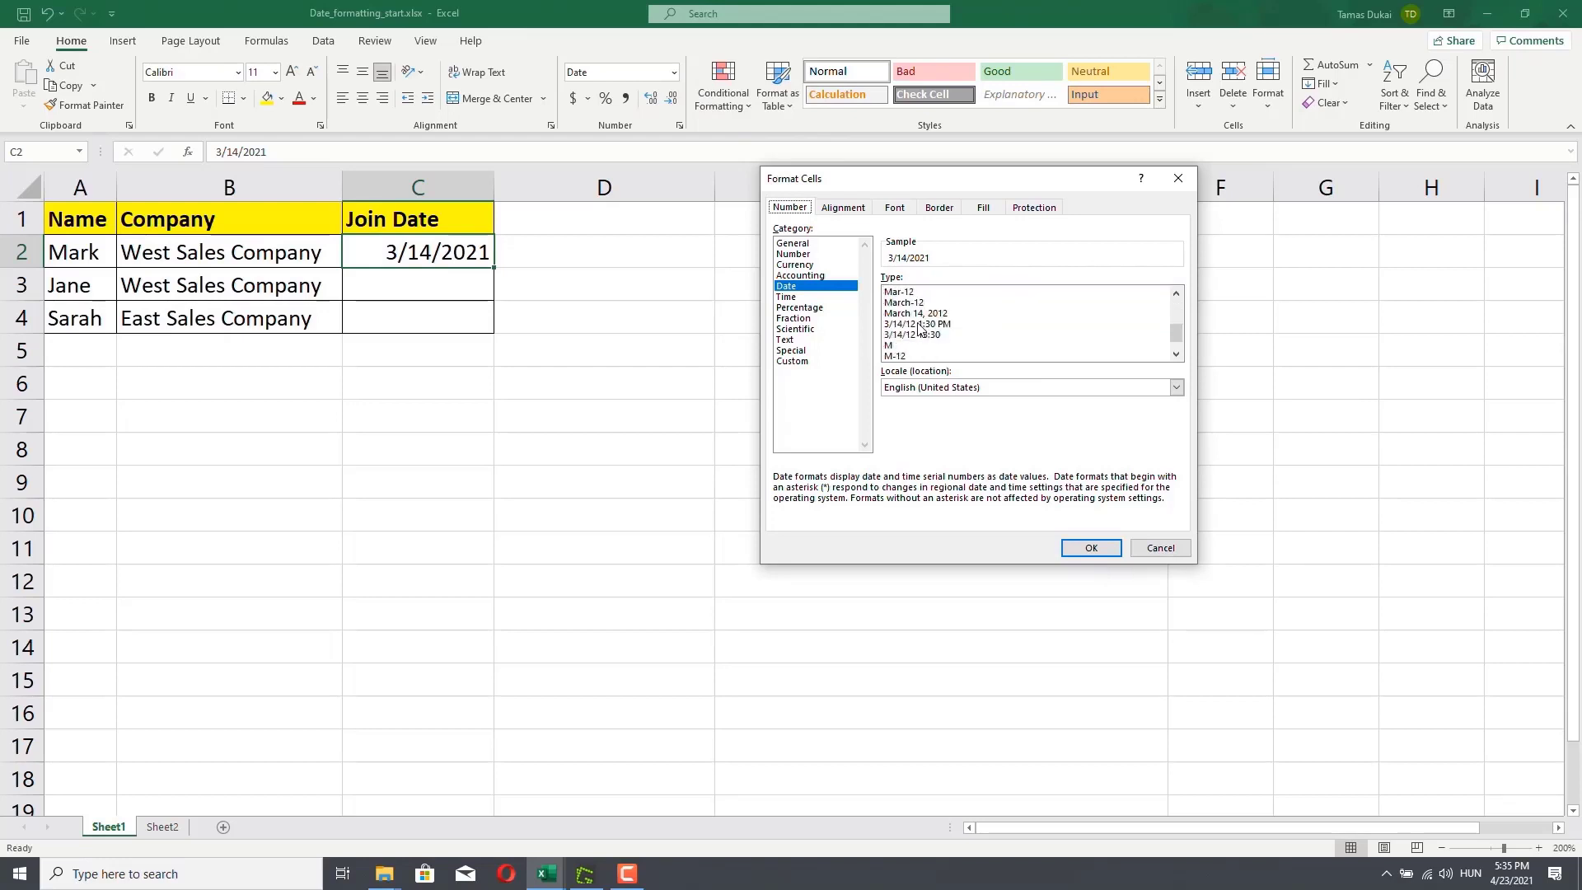
scroll(922, 333, up, 2)
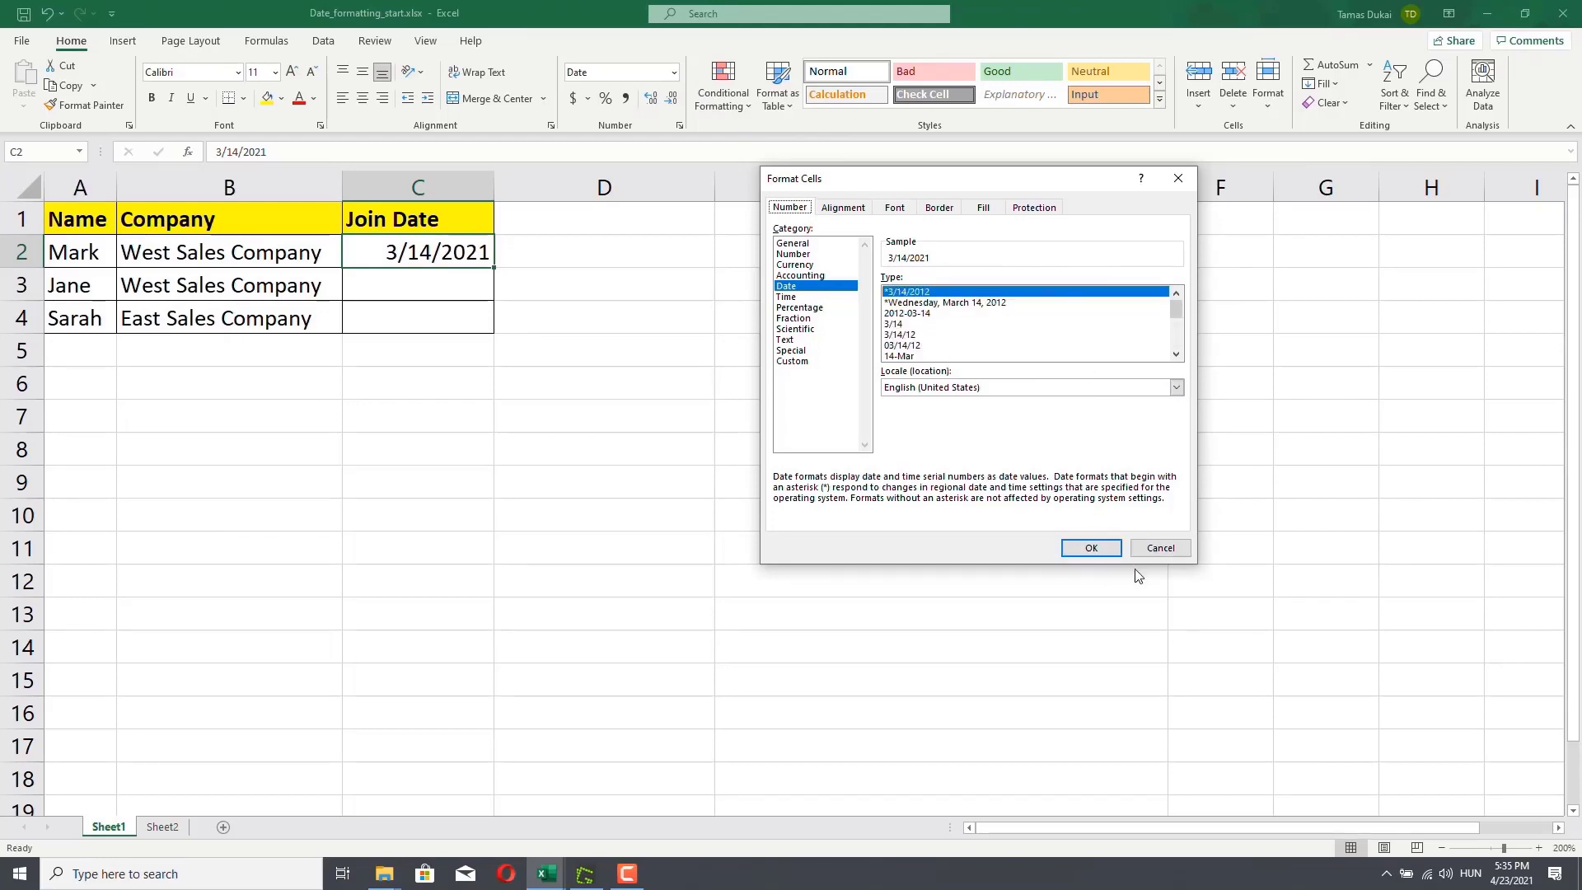
click(1161, 548)
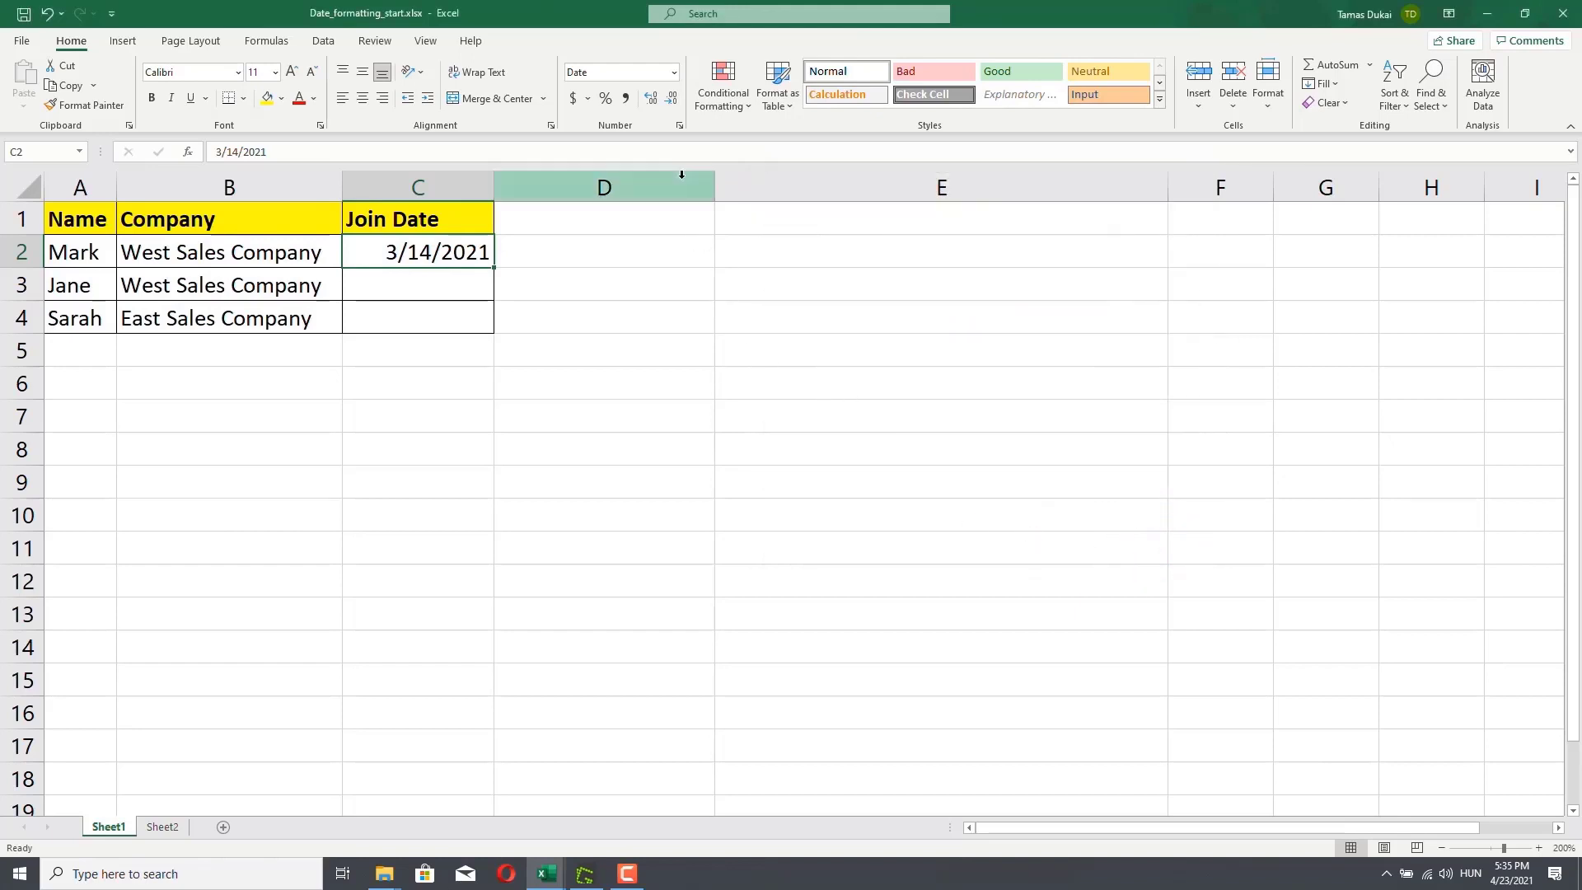
Format C2 as Long Date and fit column C's width to its contents.
click(675, 72)
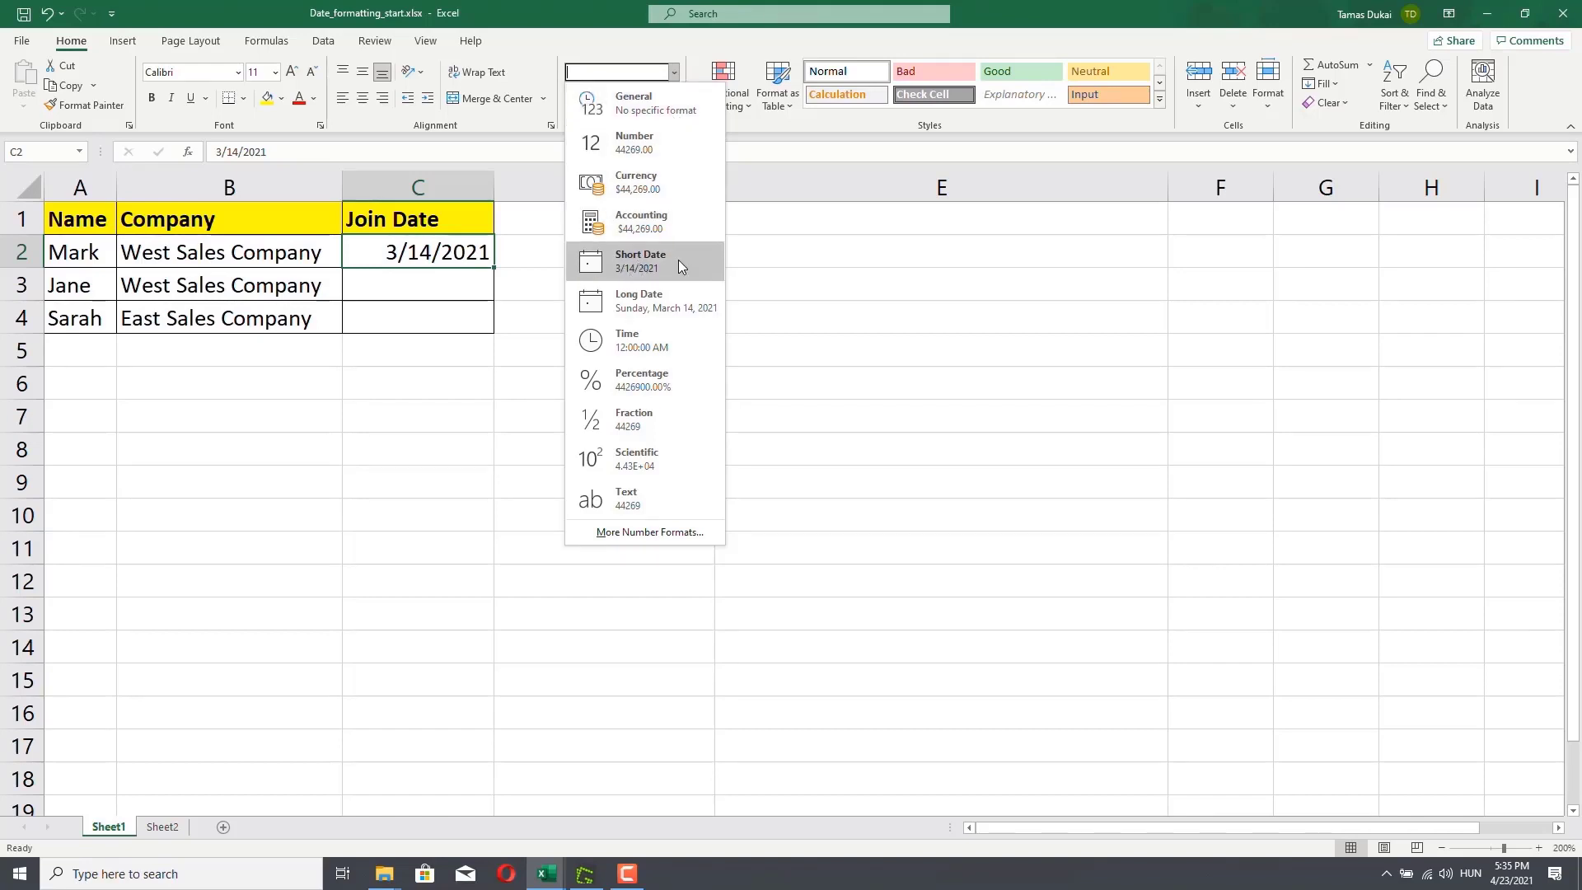
click(656, 308)
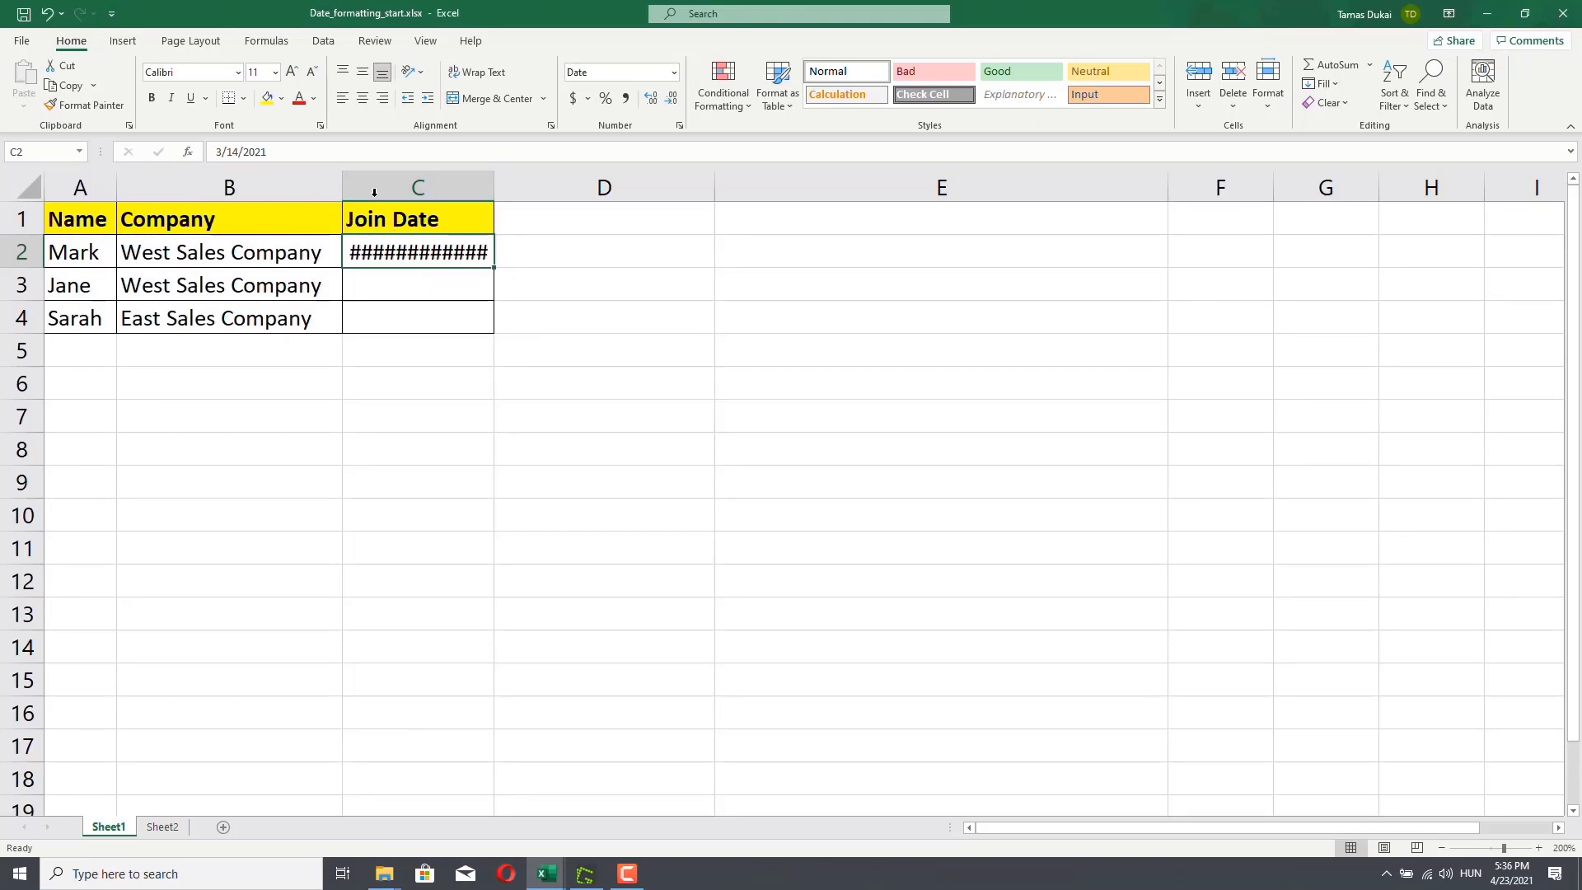
double_click(495, 187)
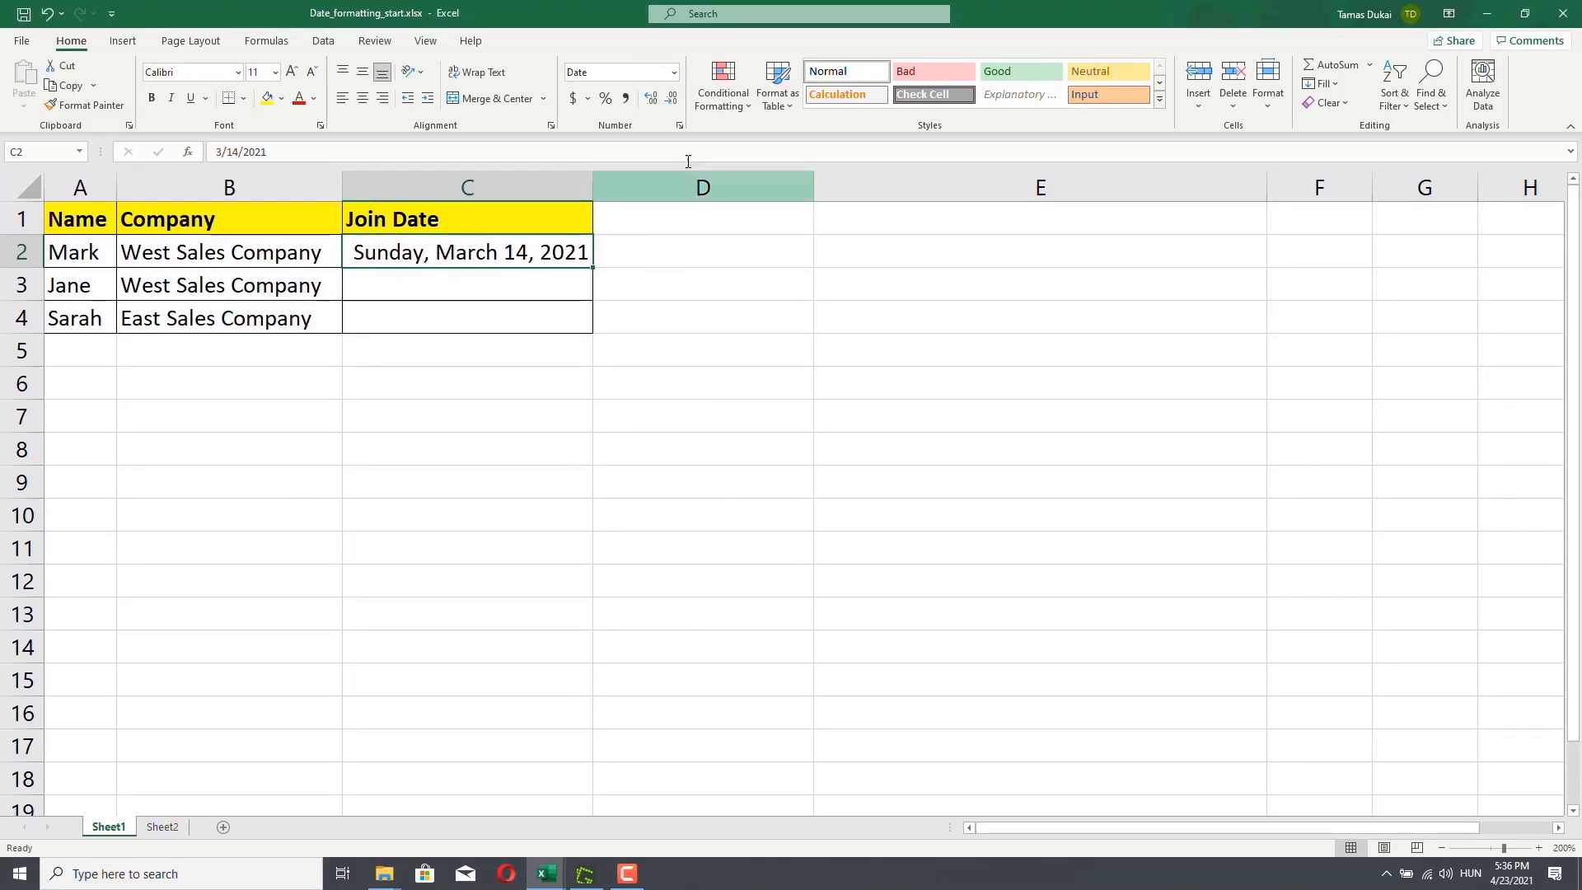
Format the date in C2 as Short Date.
click(674, 73)
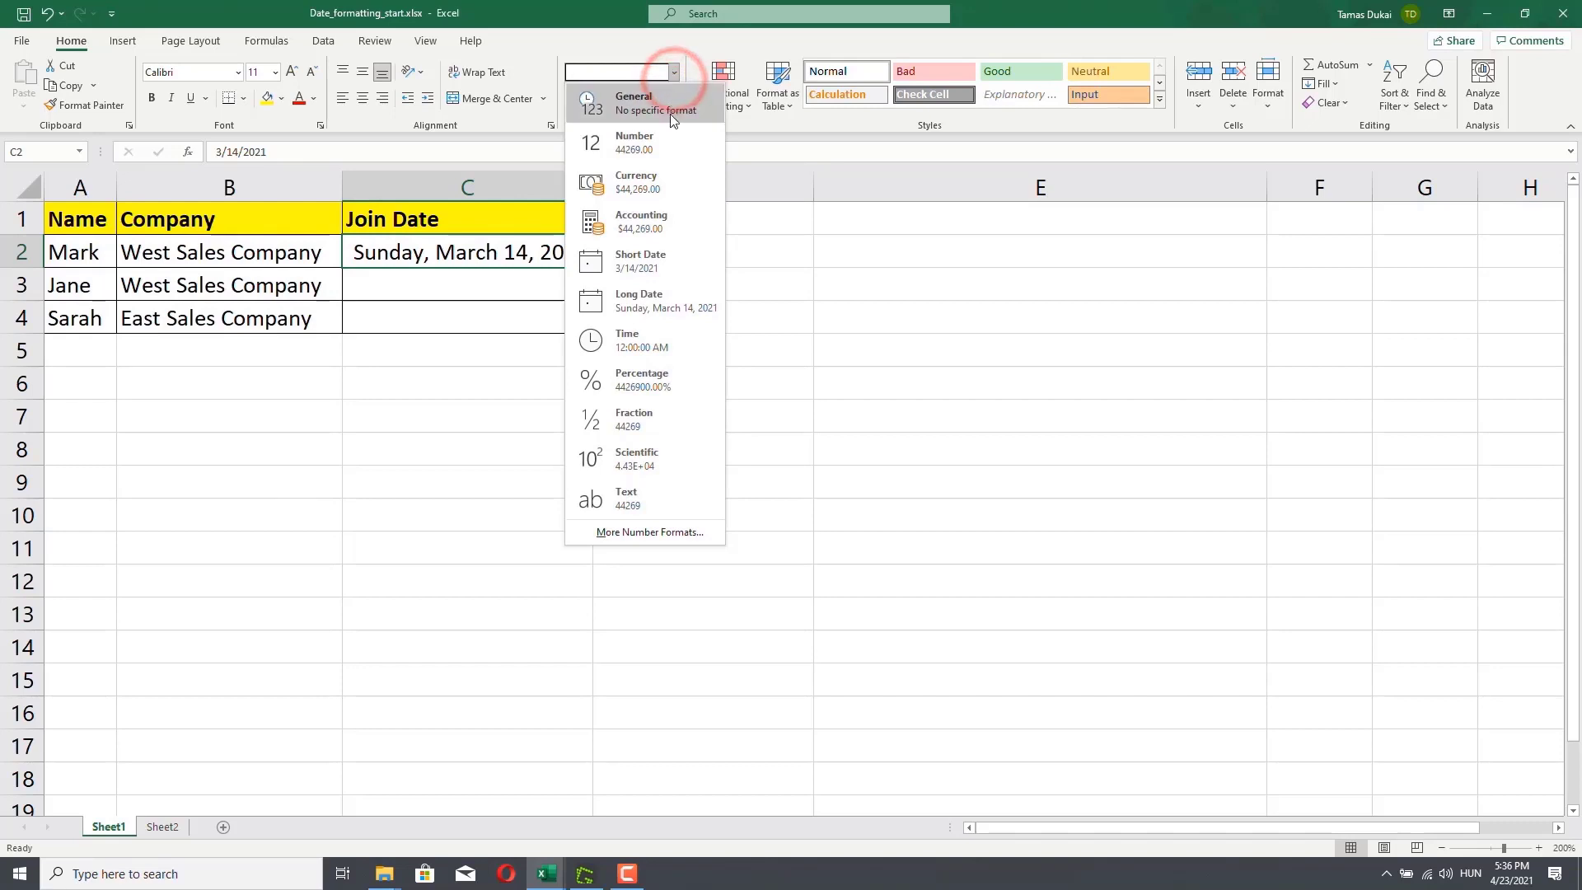
click(647, 252)
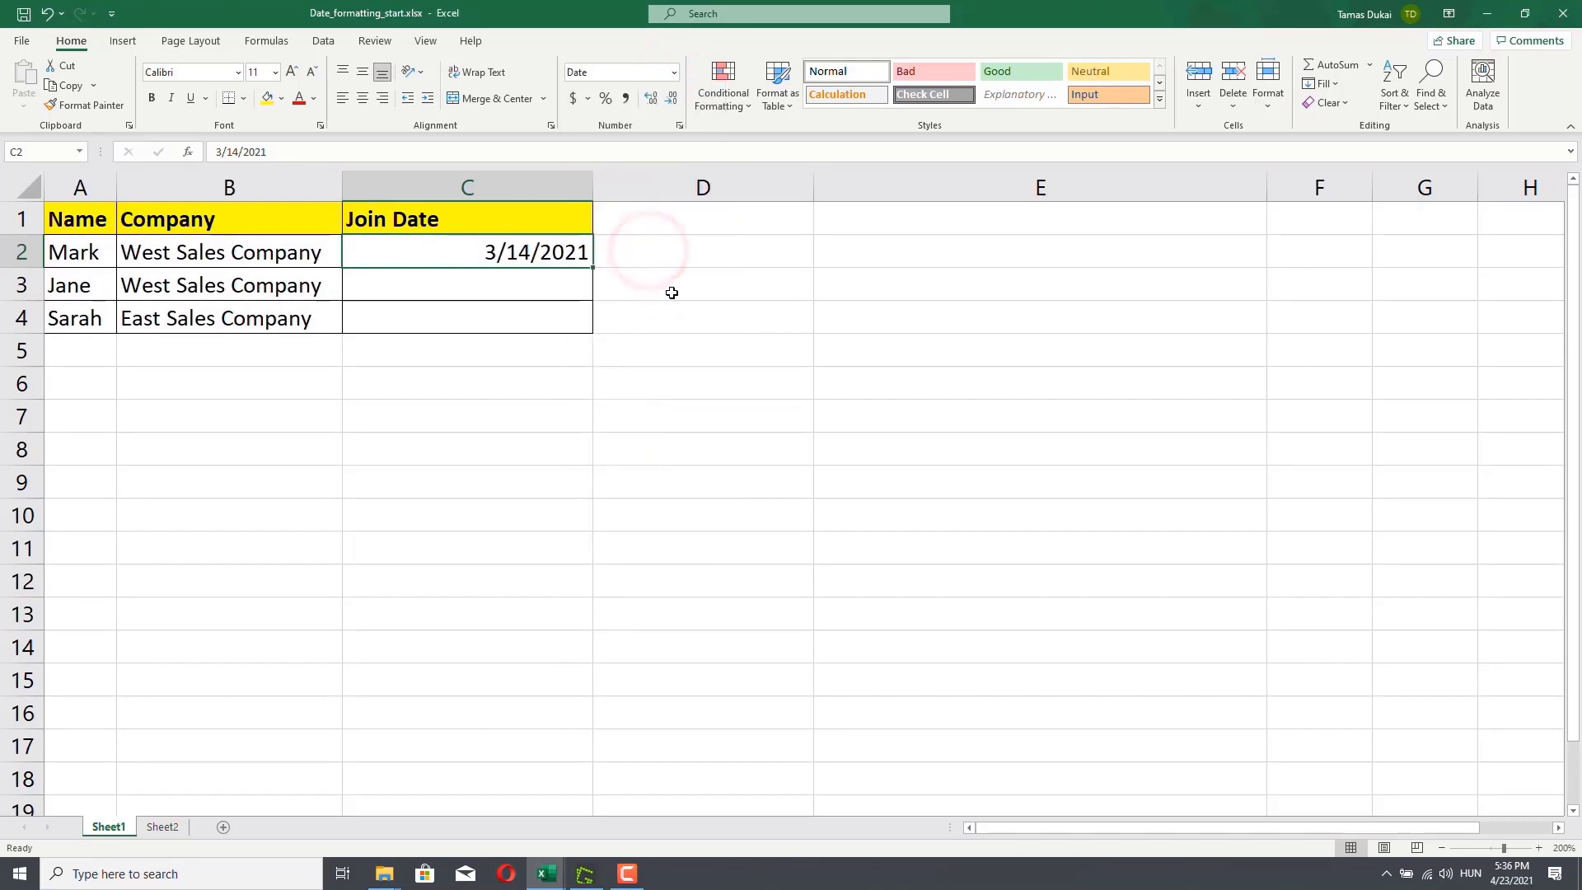
Enter 3/15/2021 as the join date in cell C3.
click(576, 291)
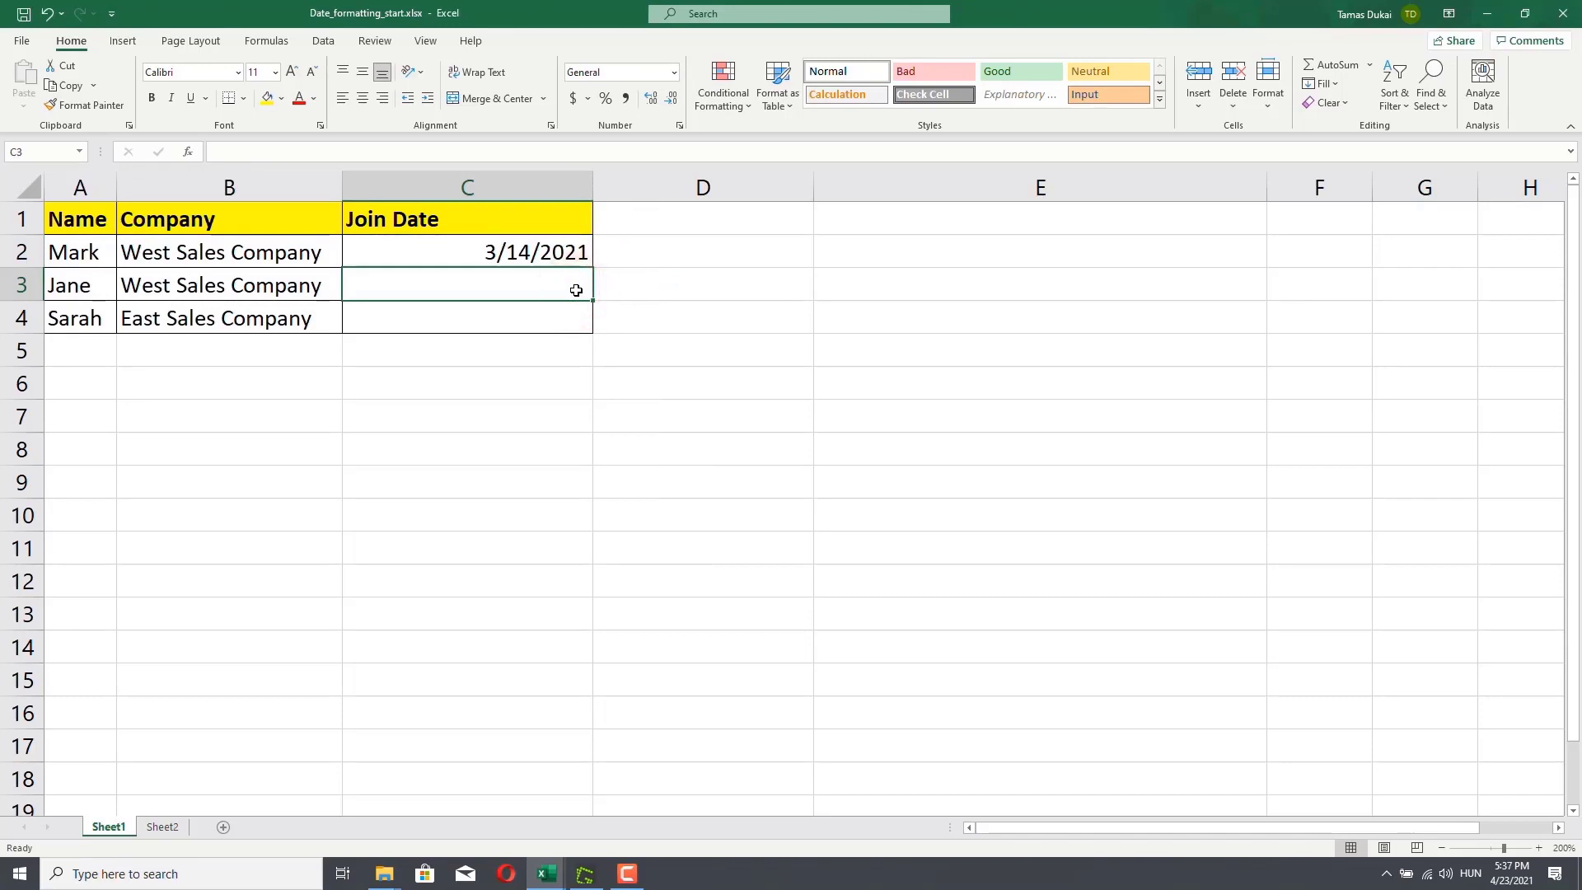
text(3/)
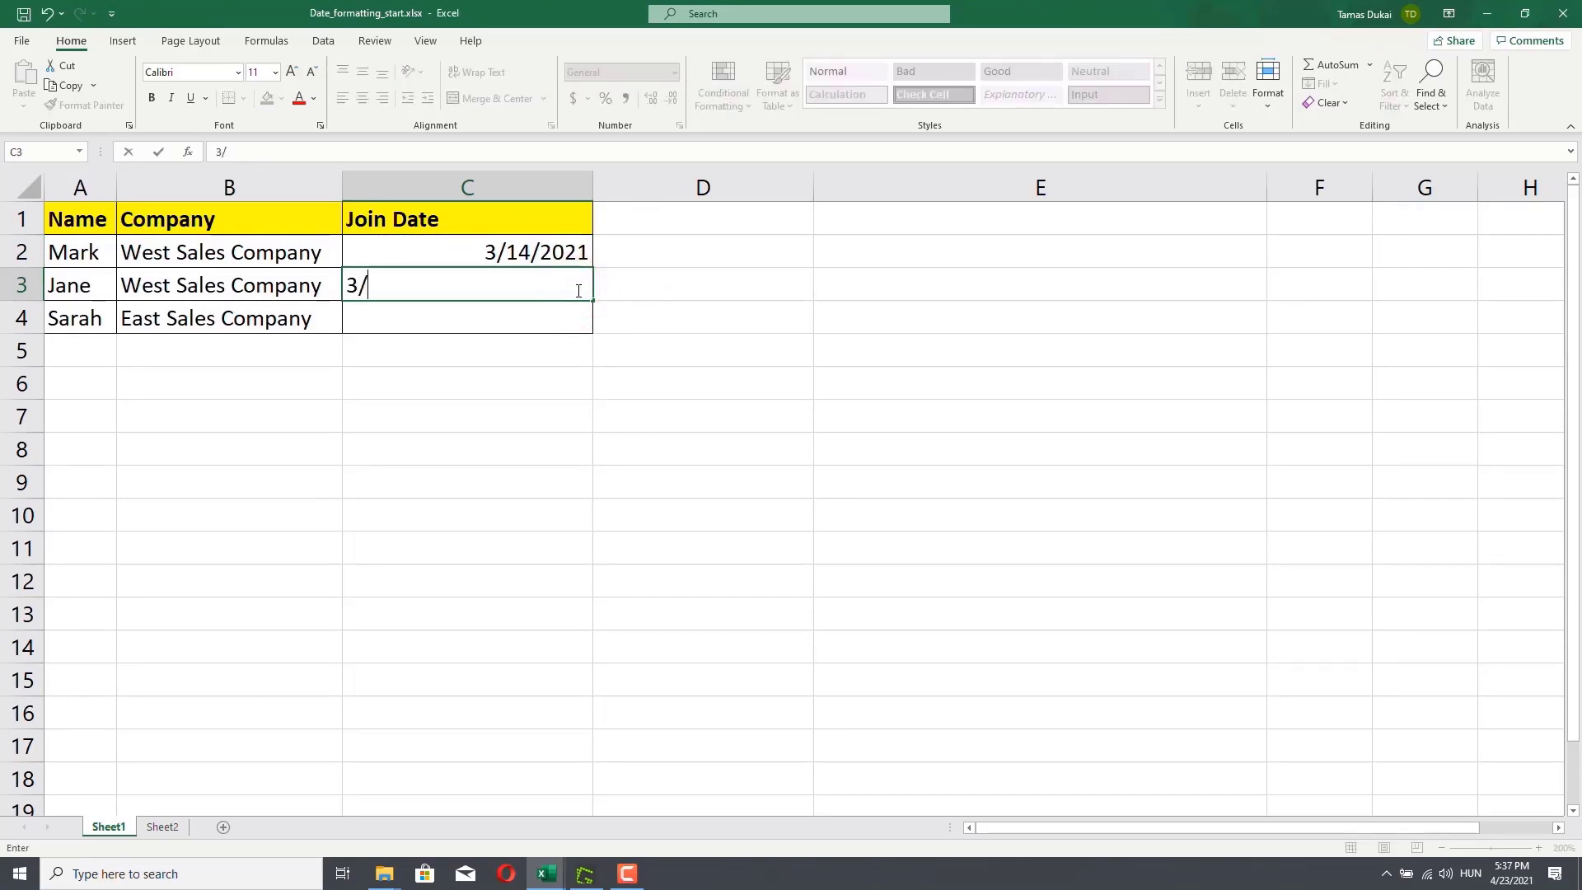
text(15/2021)
key(Return)
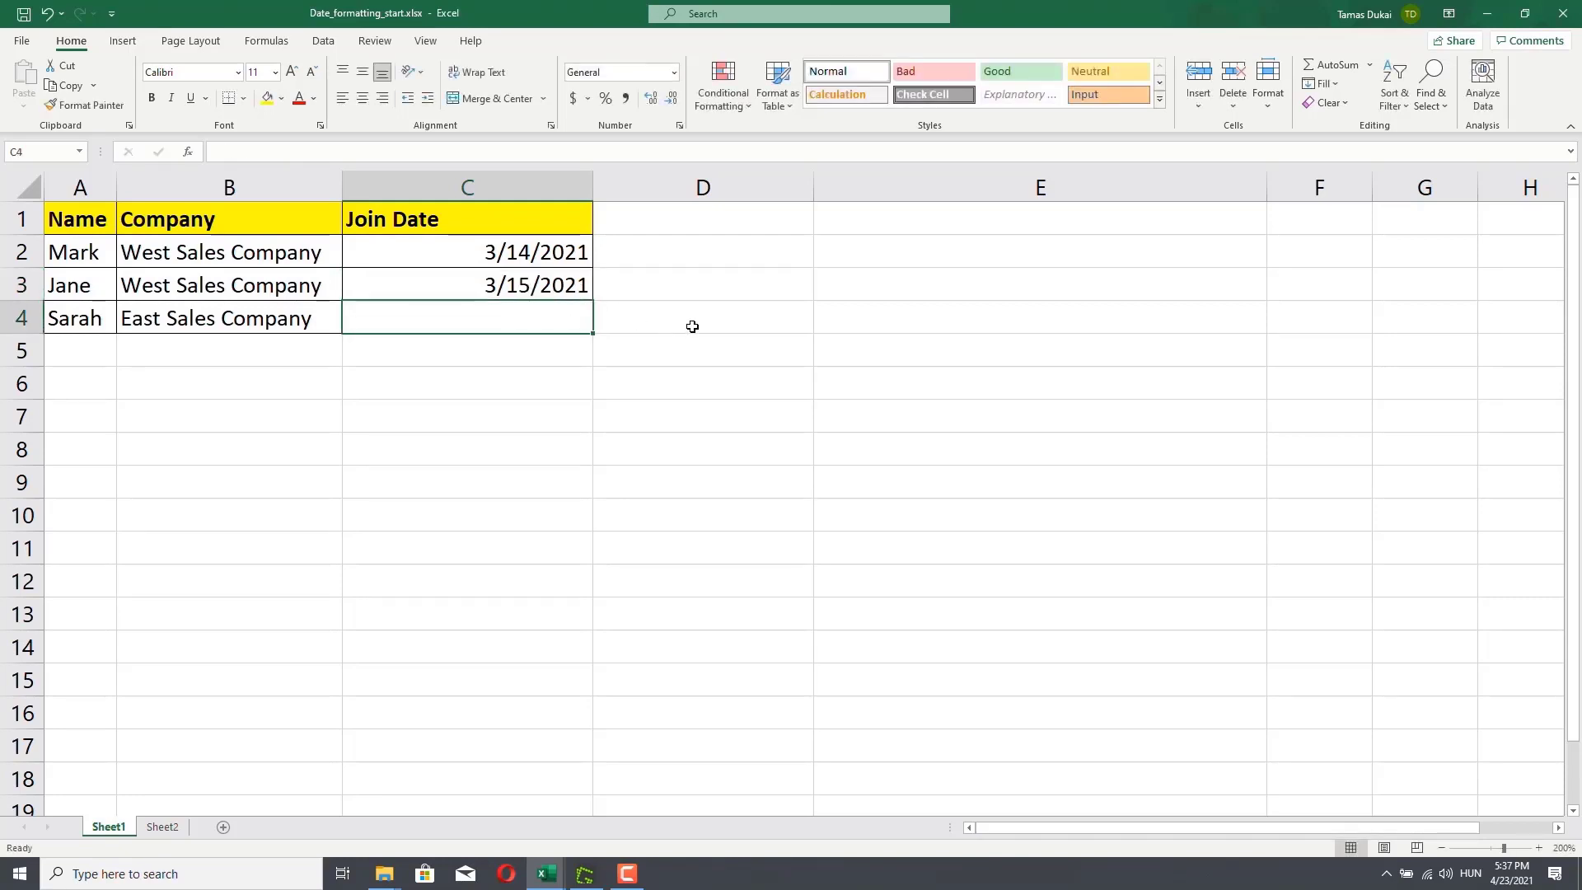
Enter 4/10/2021 as the join date in cell C4.
text(4)
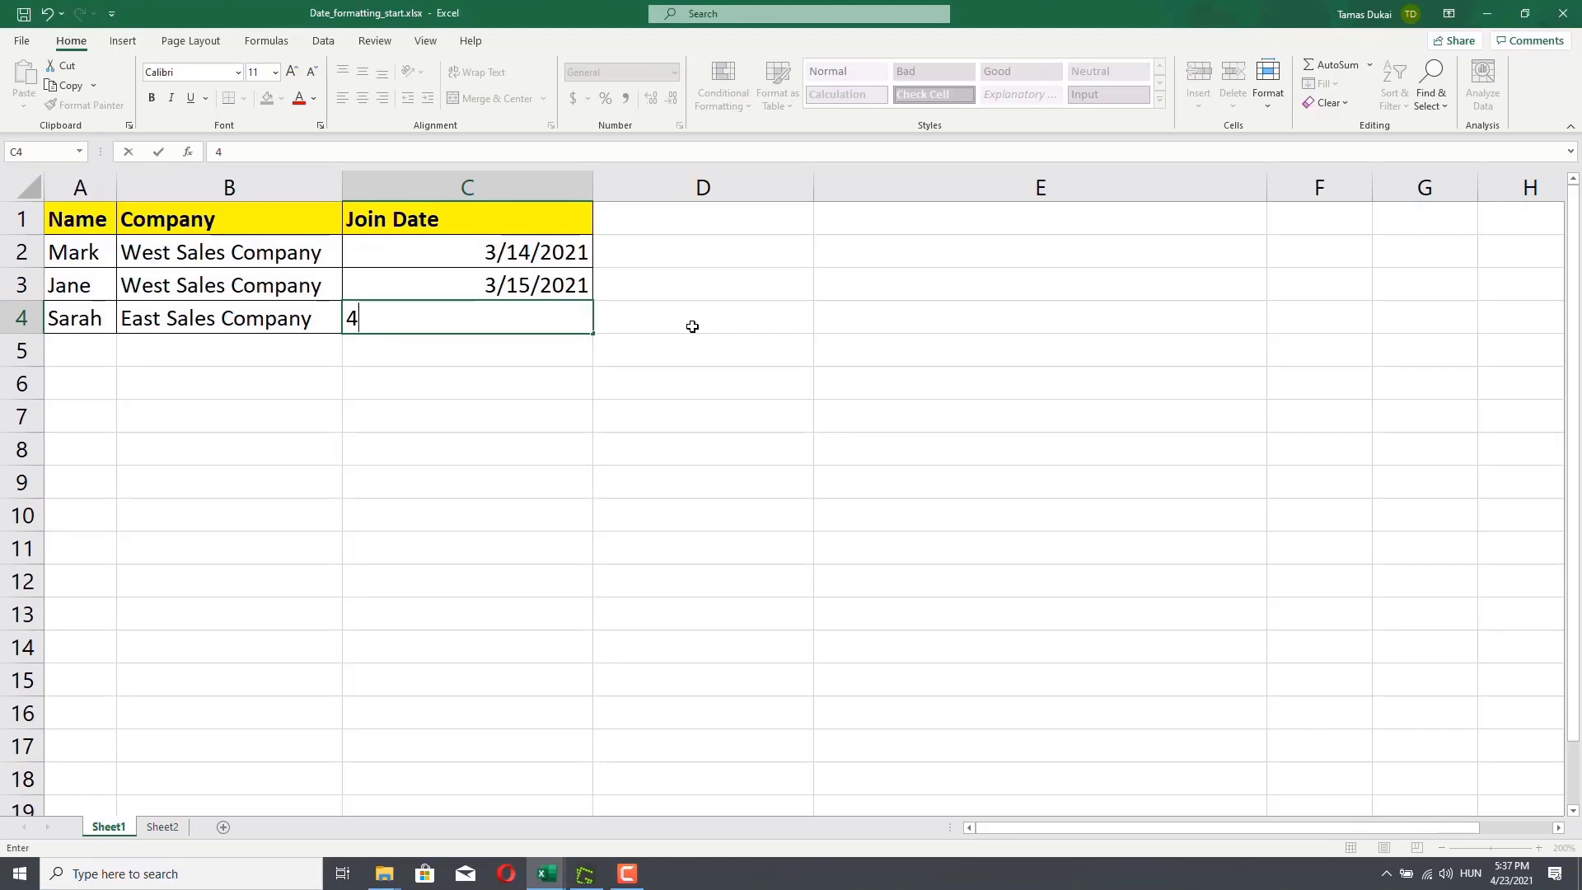
text(/10/2021)
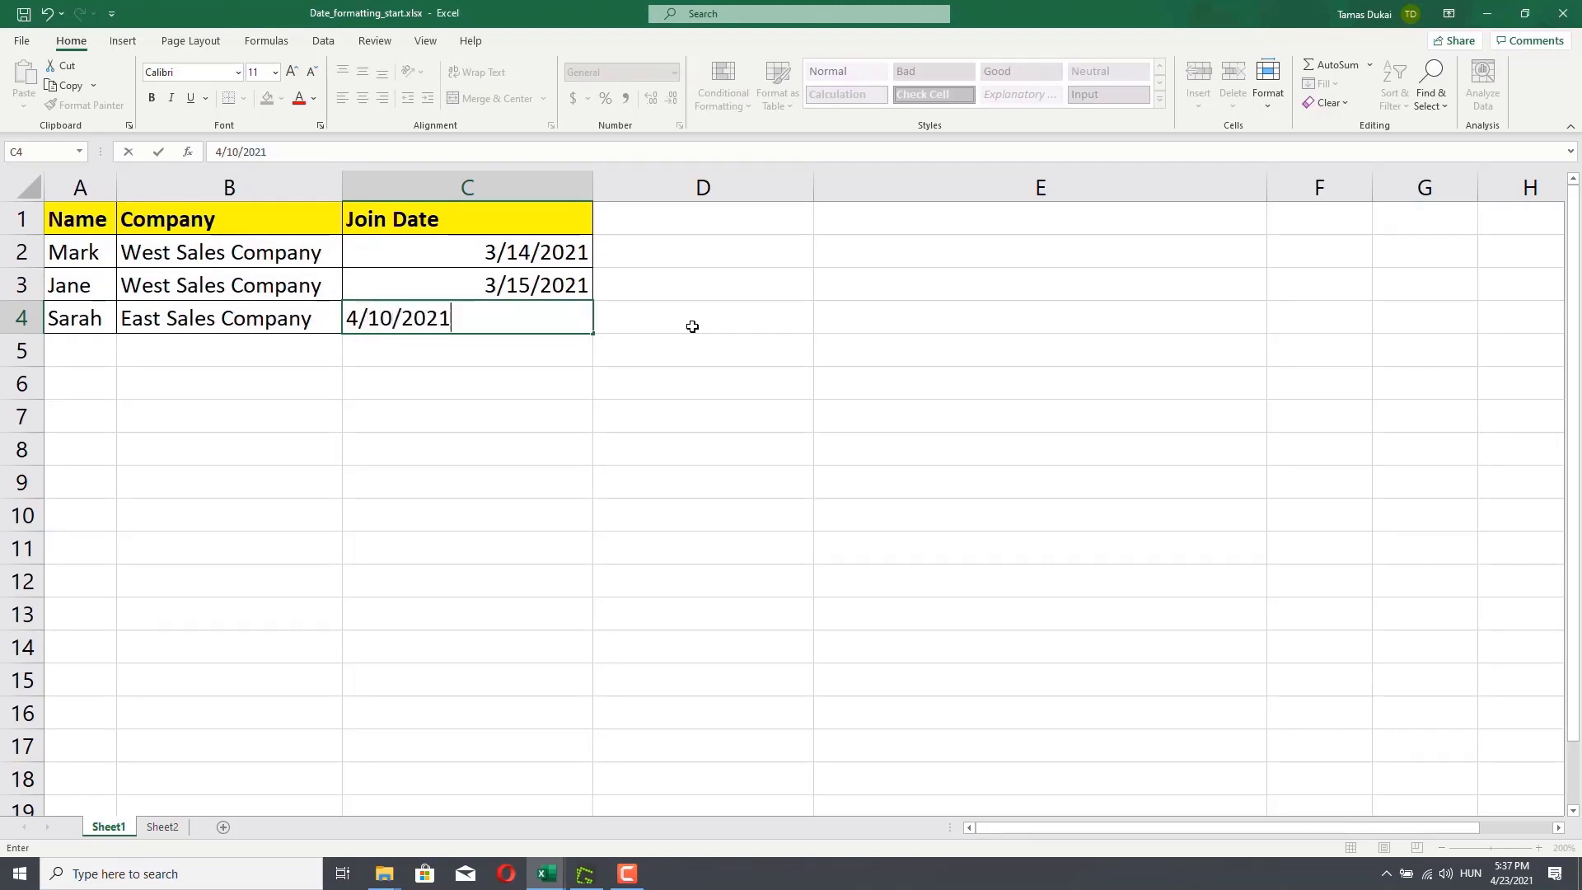
key(Return)
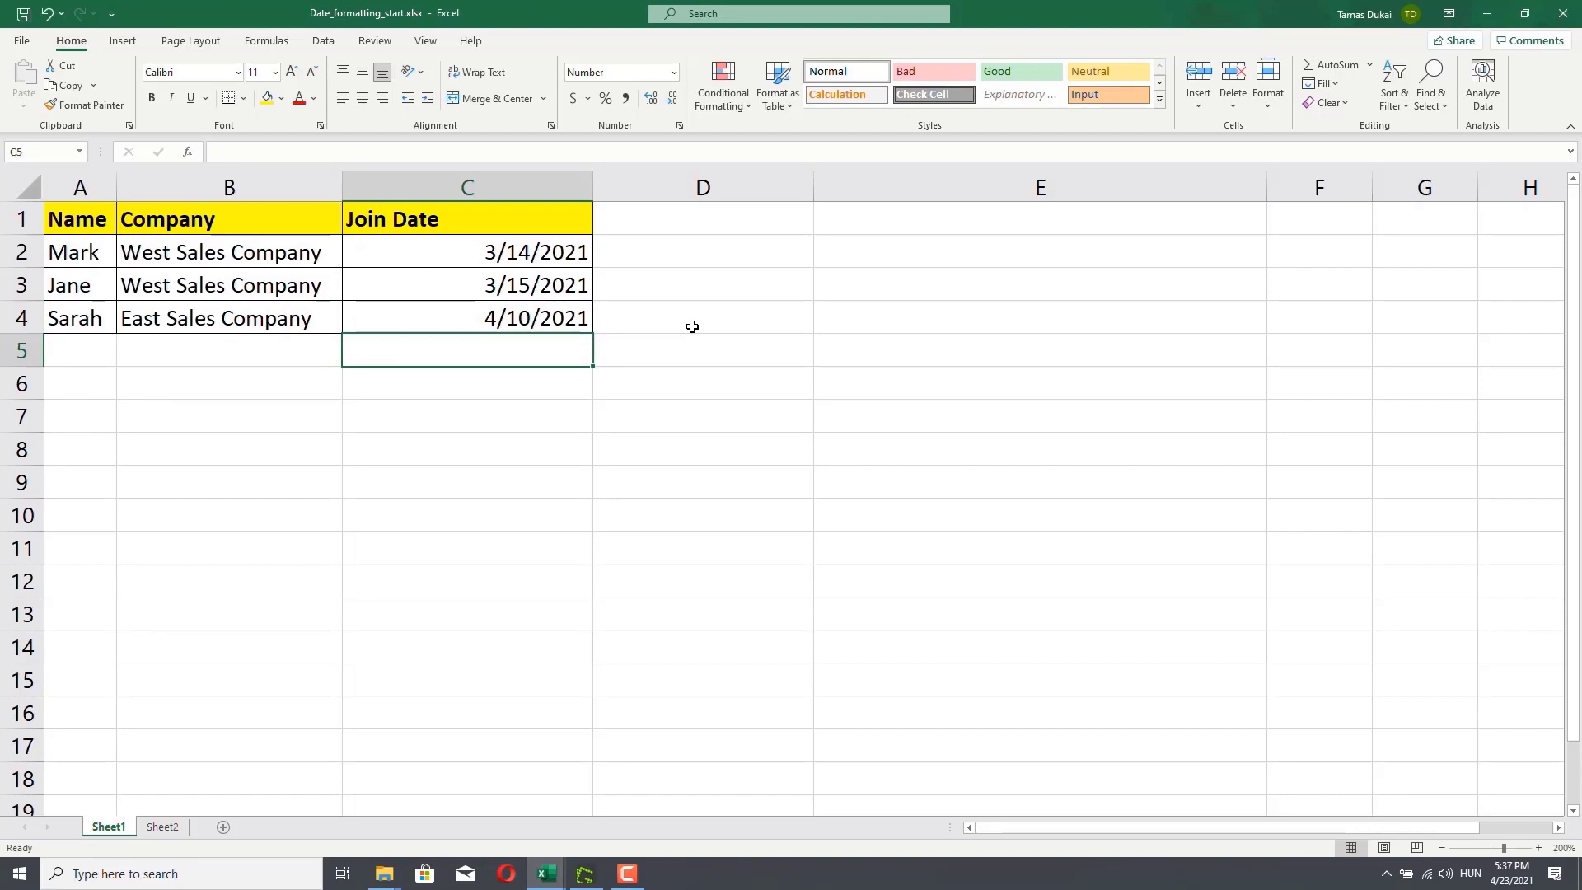
click(568, 321)
click(548, 288)
click(549, 257)
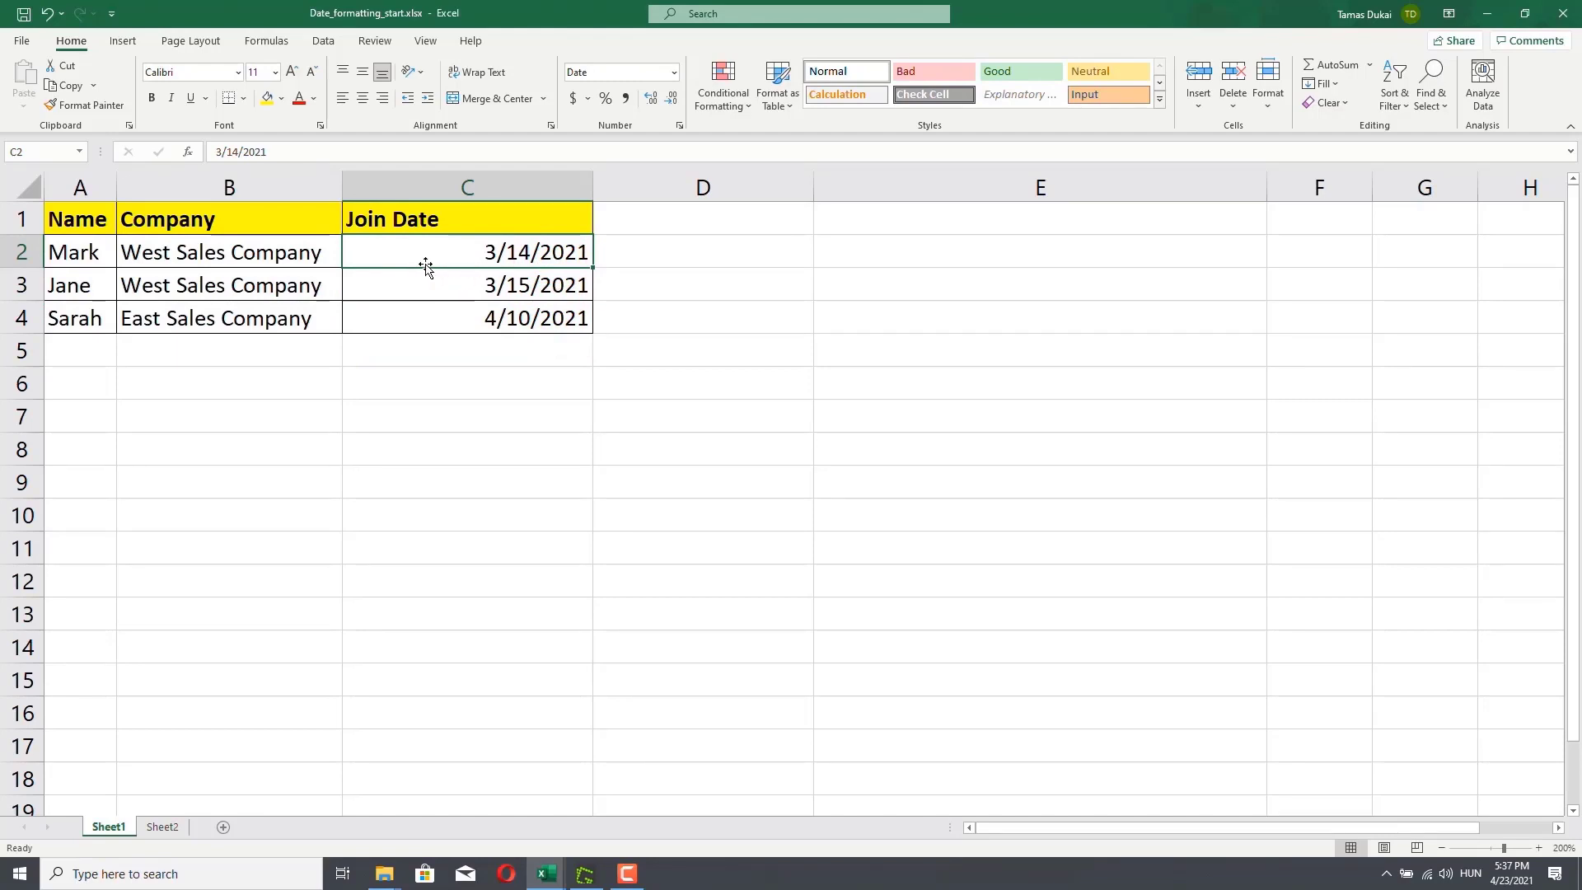
click(423, 220)
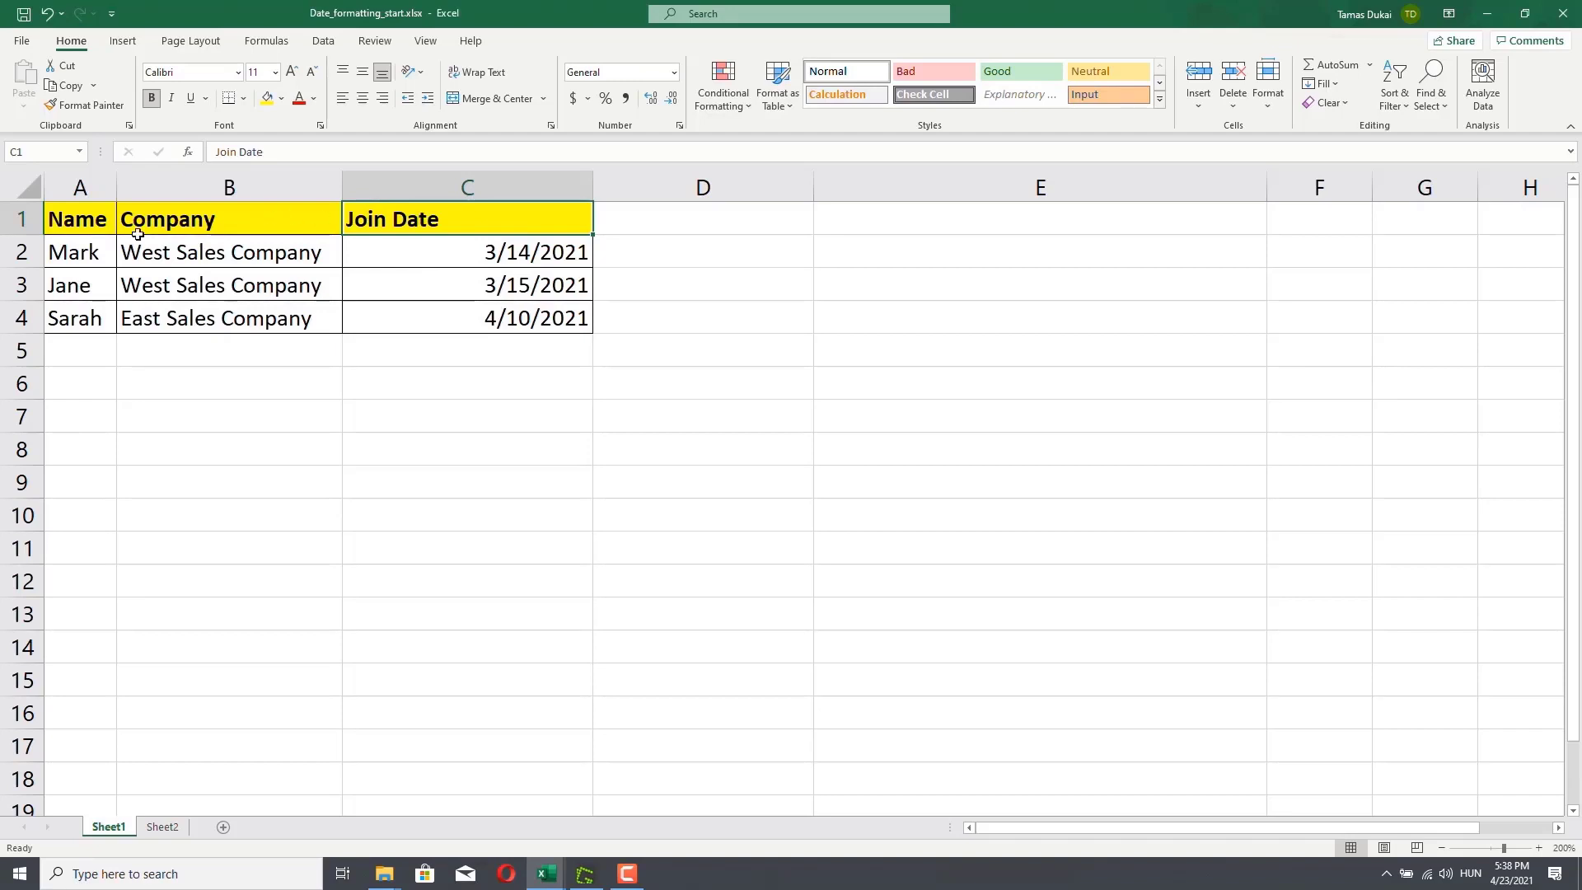
click(97, 251)
click(133, 219)
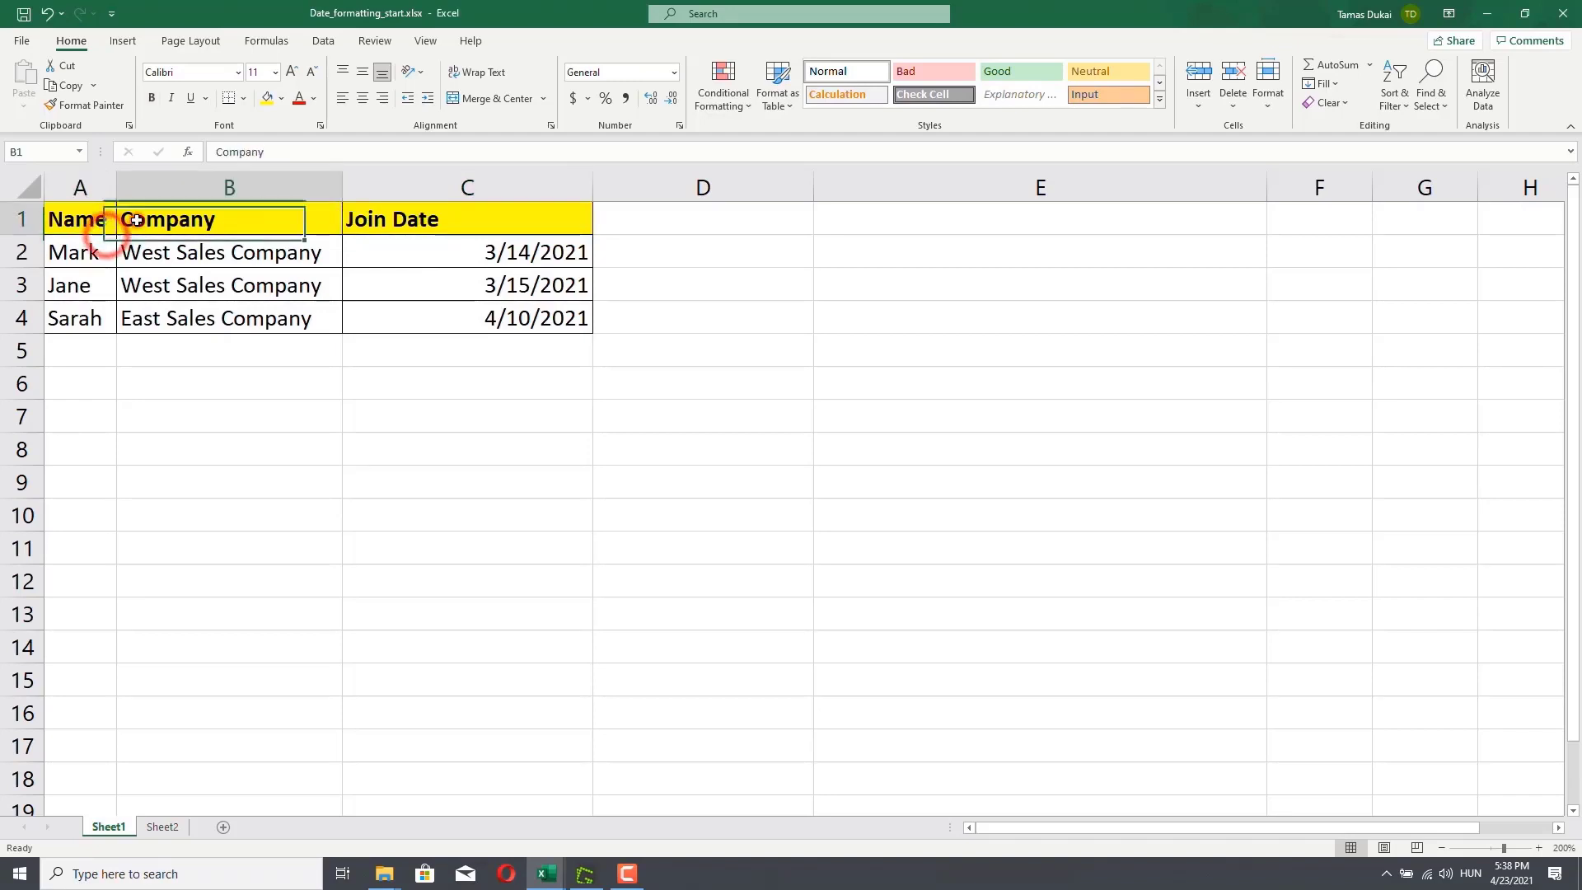
Add filters to the table's header row, dismissing the data import tip.
click(424, 216)
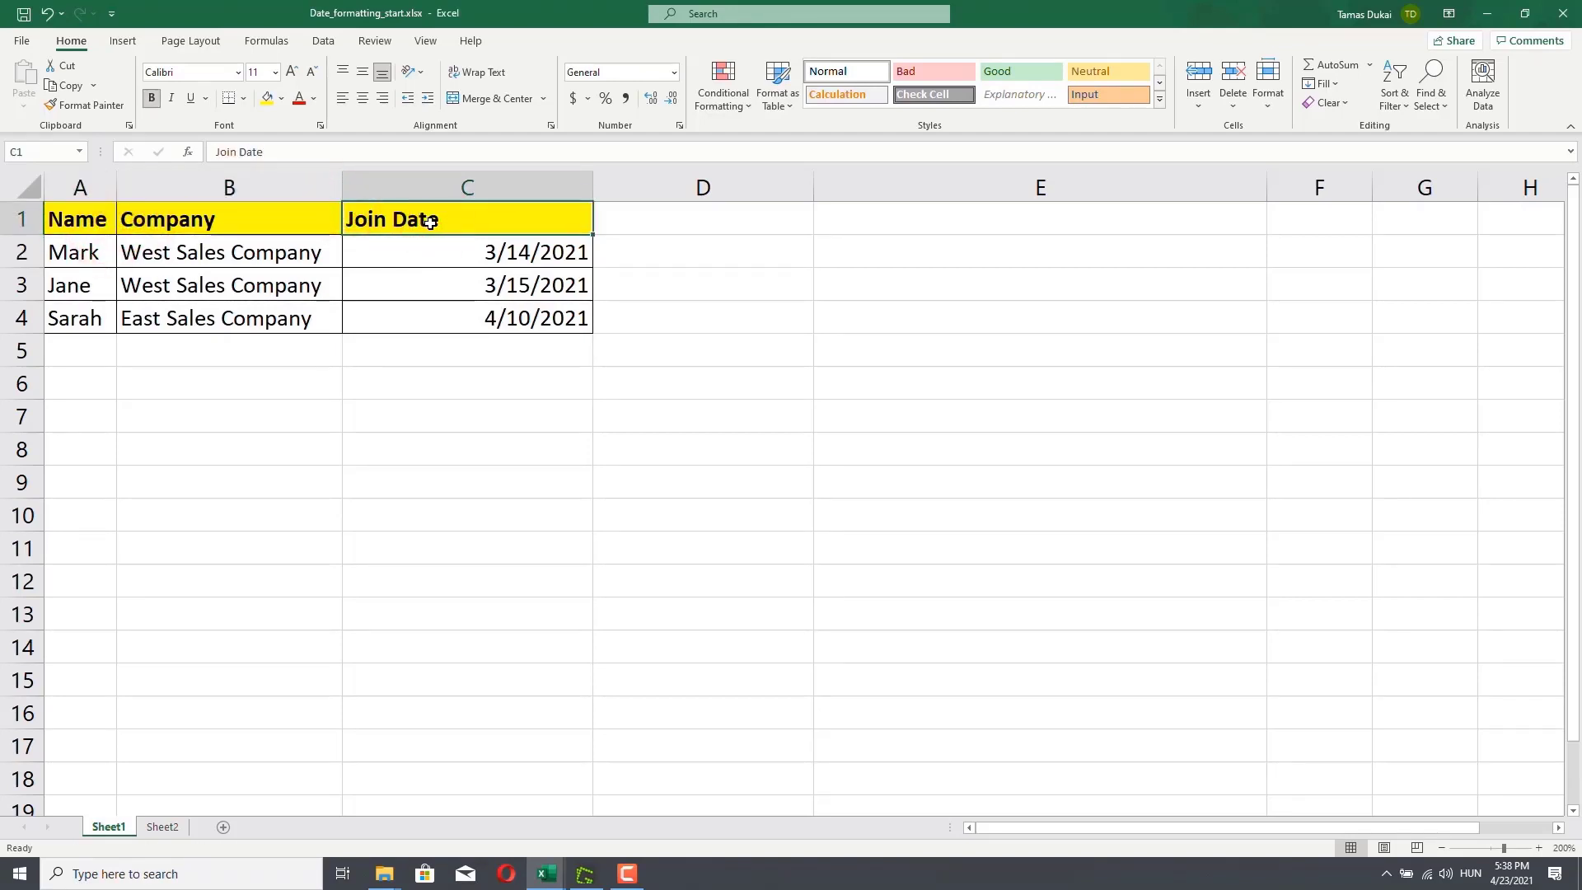
click(324, 43)
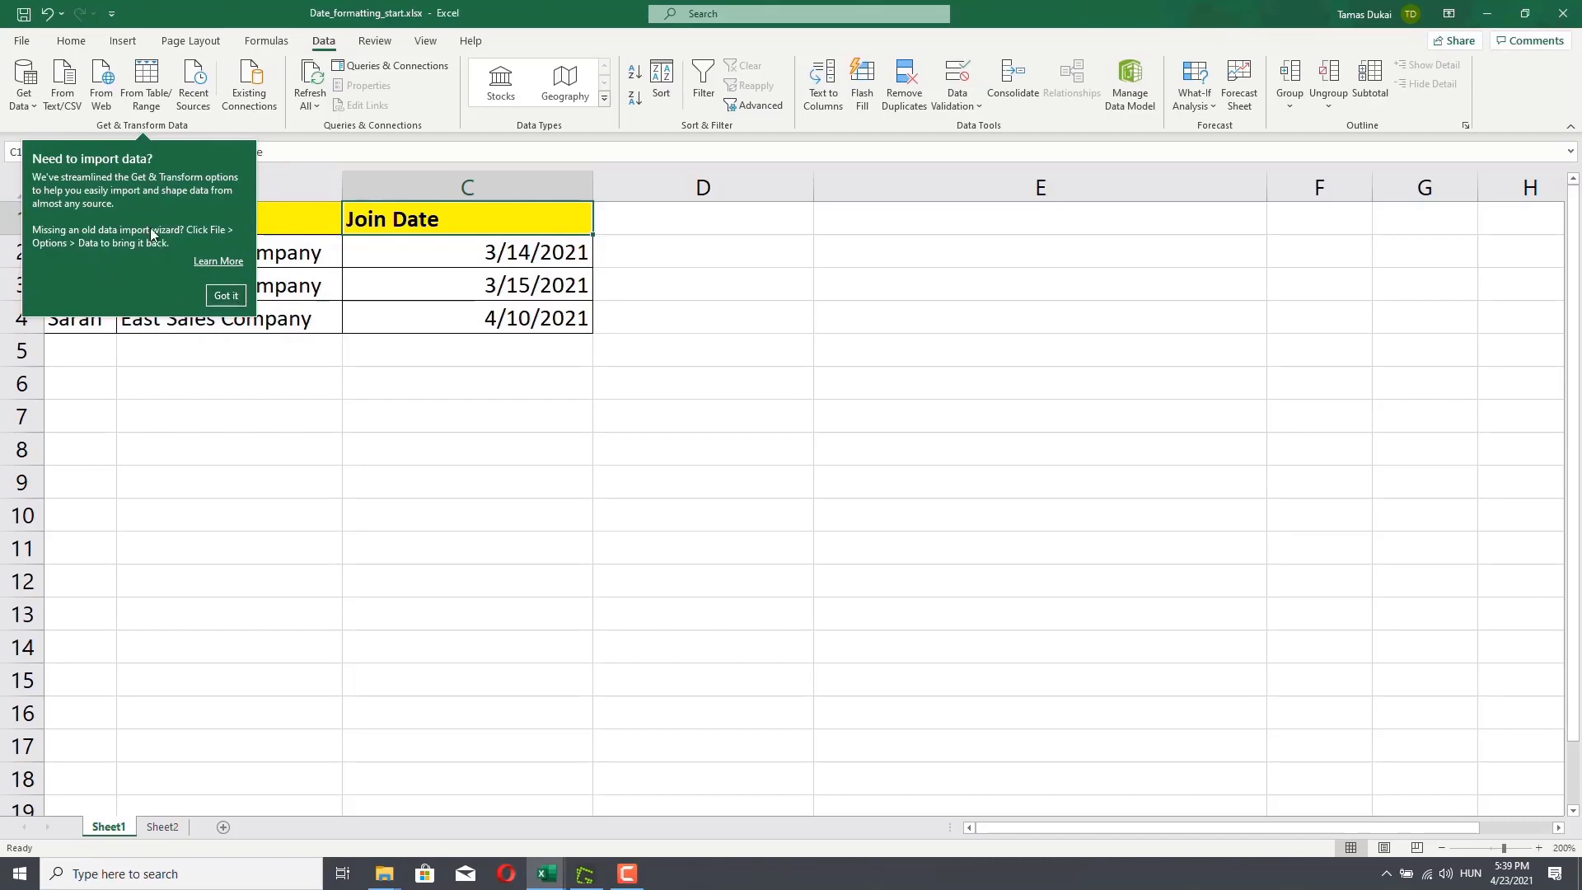
click(225, 296)
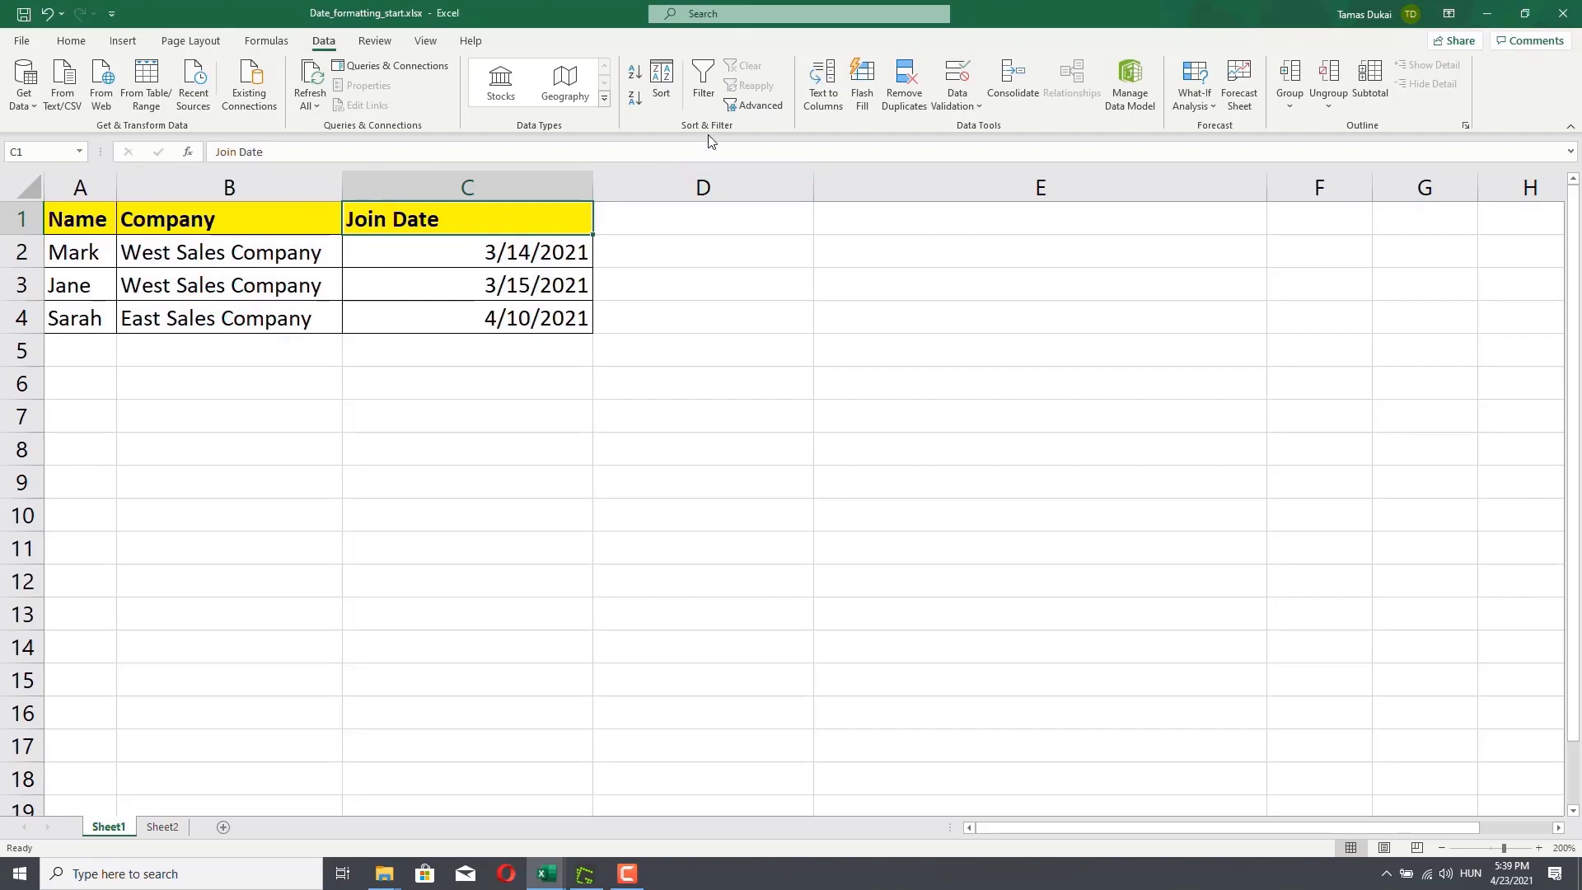
click(702, 83)
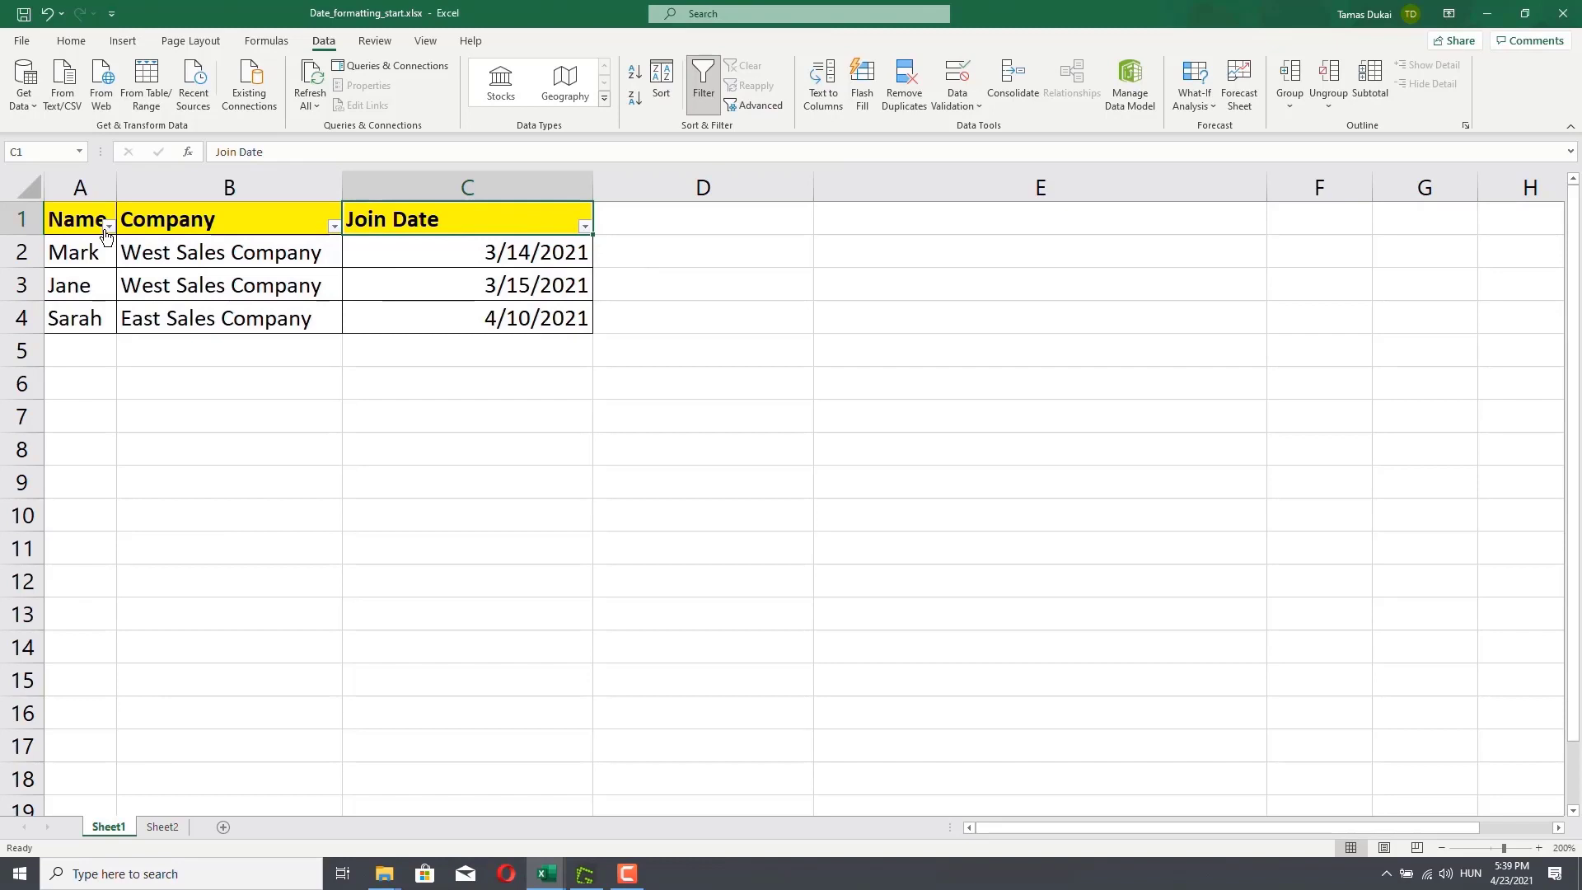
Examine how the Join Date filter groups dates by year, month and day, close it without filtering, and turn the filters off.
click(586, 231)
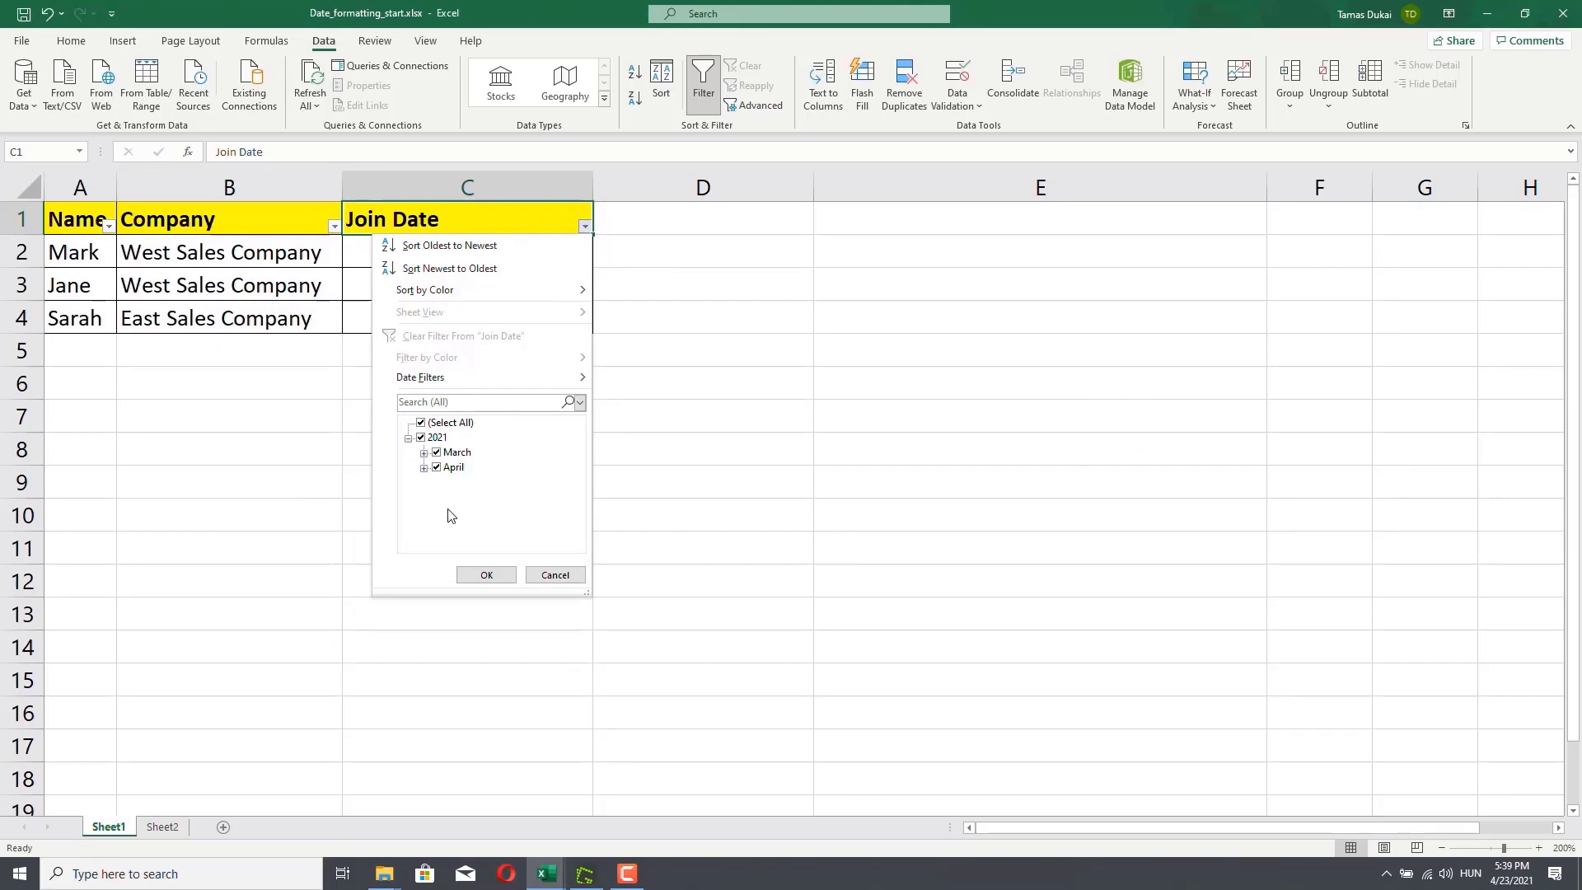
click(423, 453)
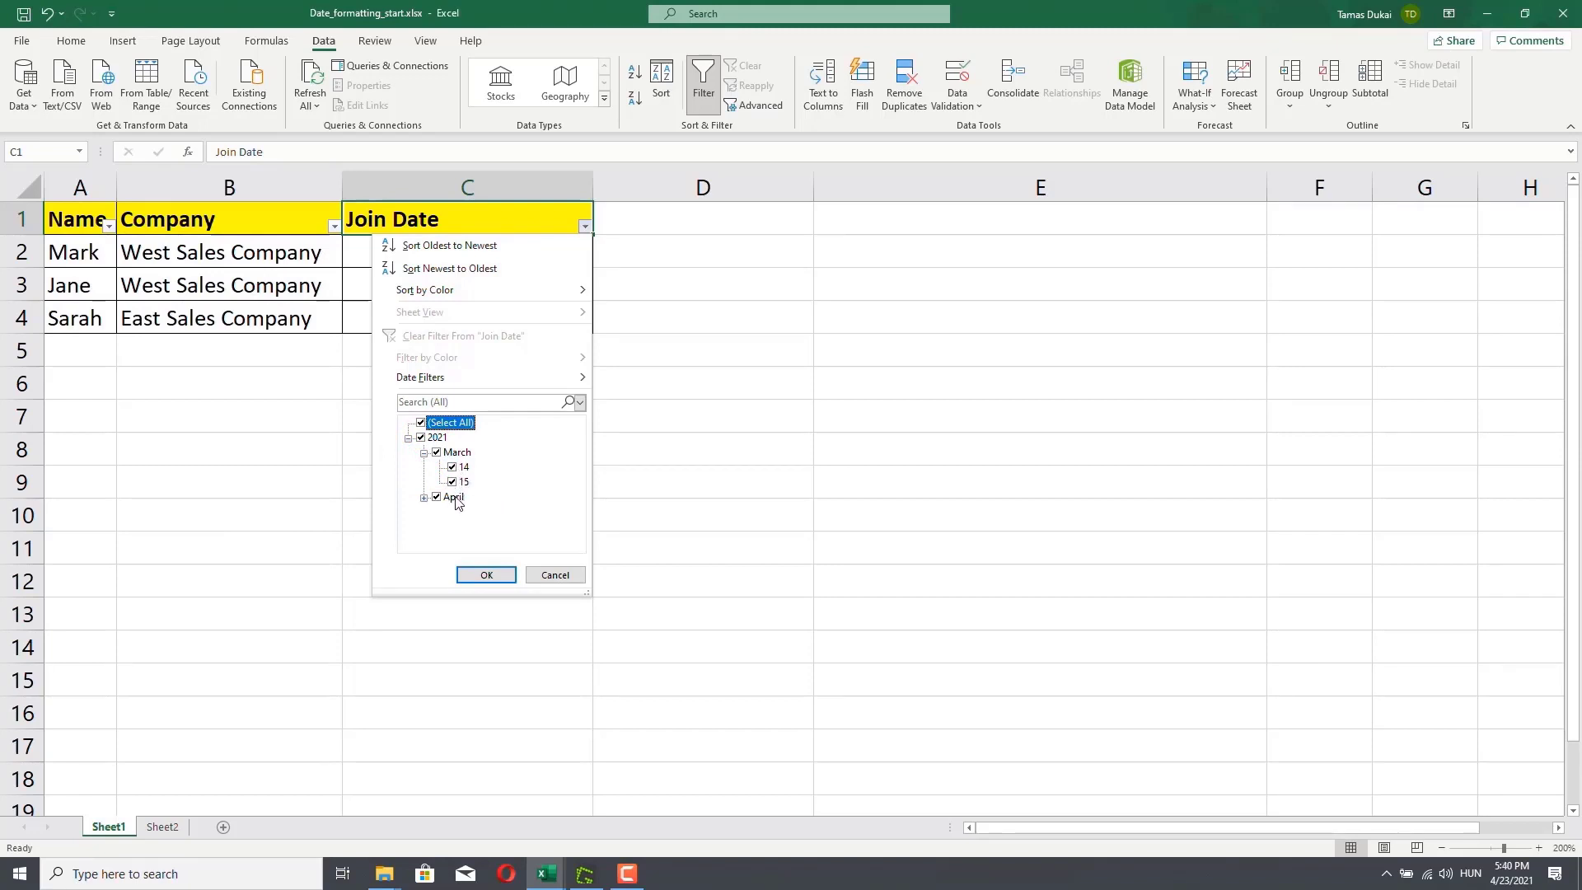
click(424, 497)
click(557, 574)
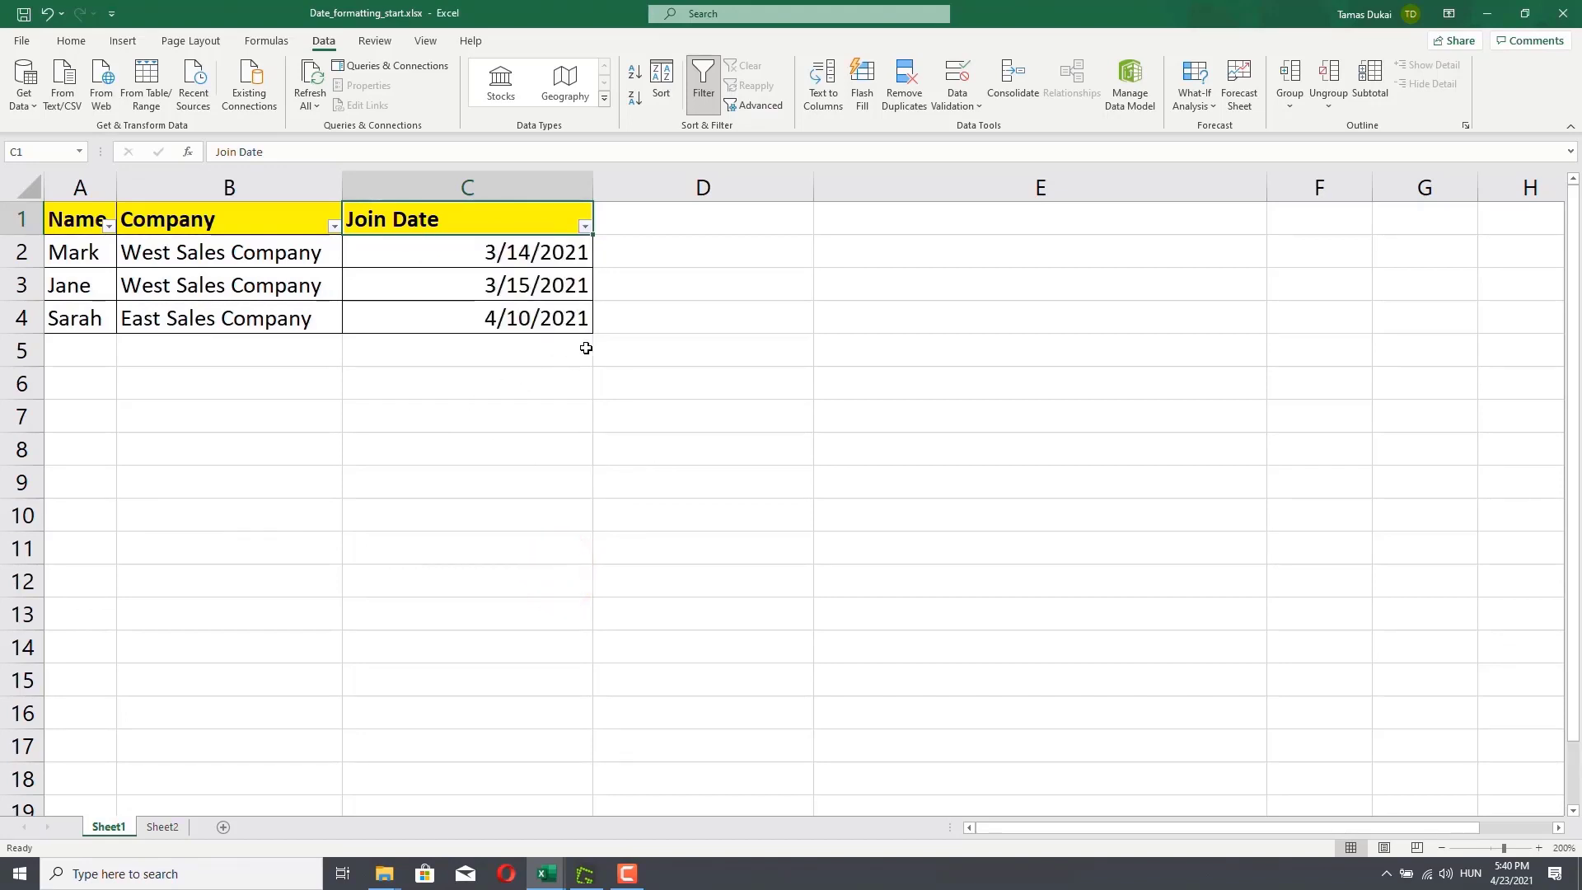
click(702, 85)
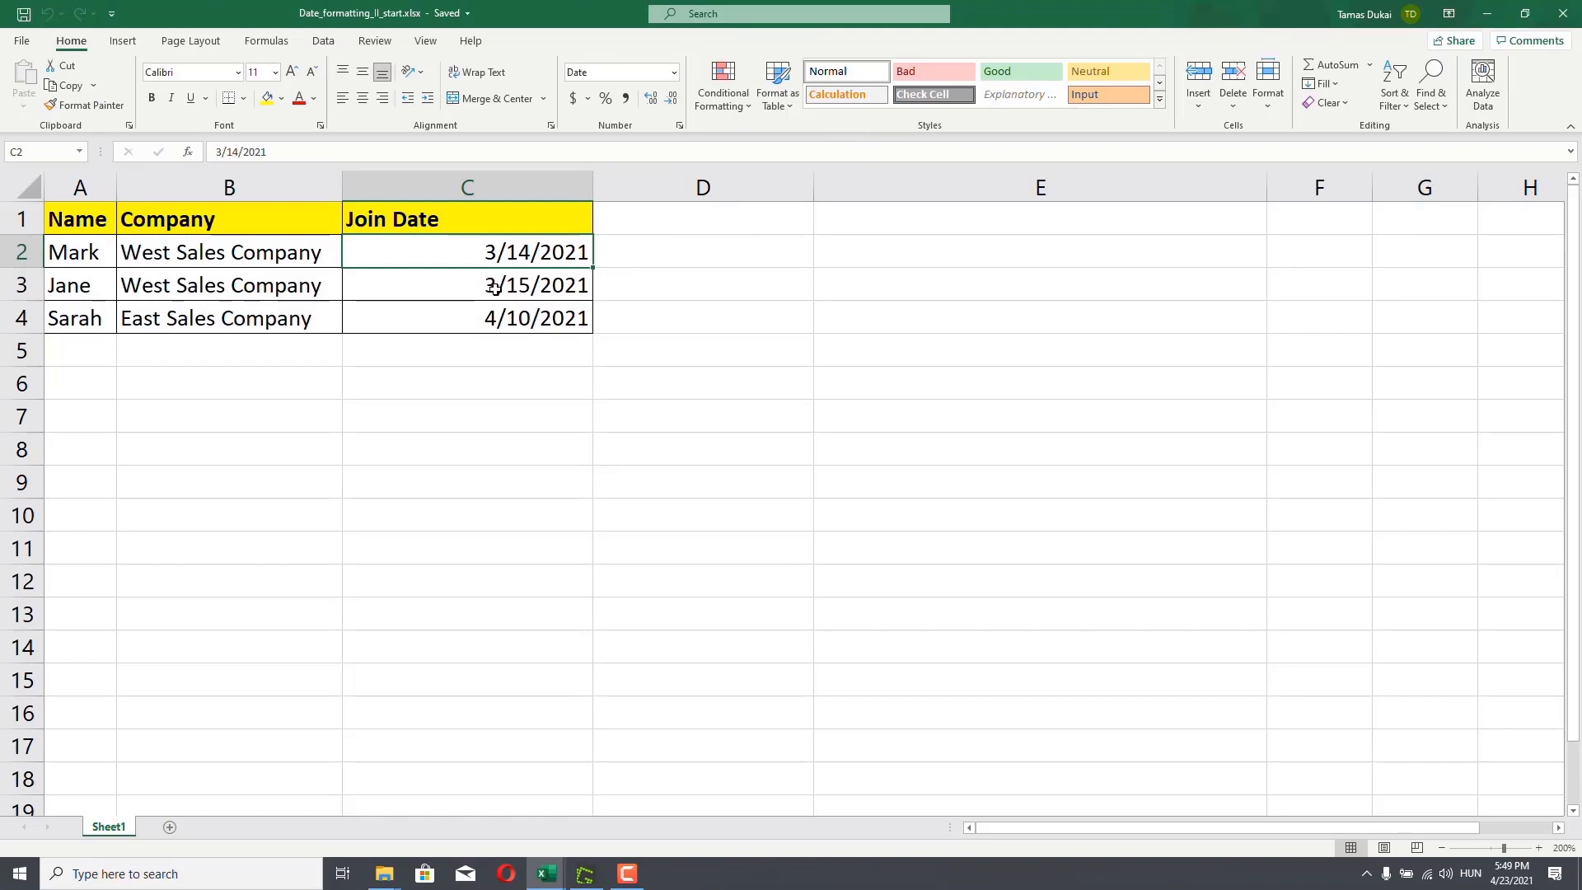
click(494, 287)
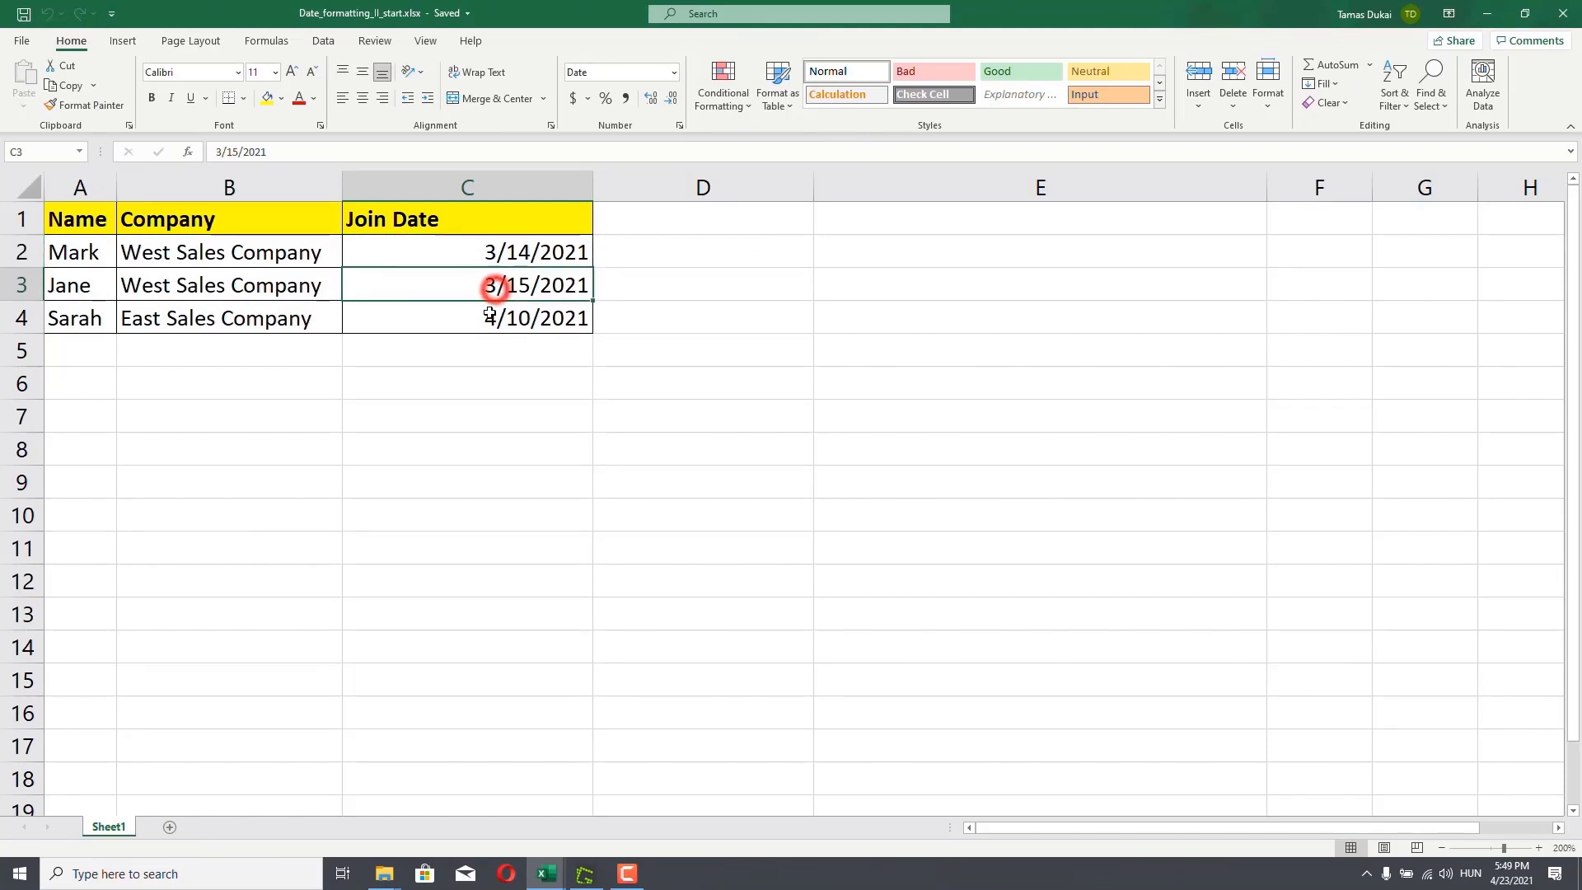
click(491, 316)
click(490, 290)
click(493, 255)
click(494, 290)
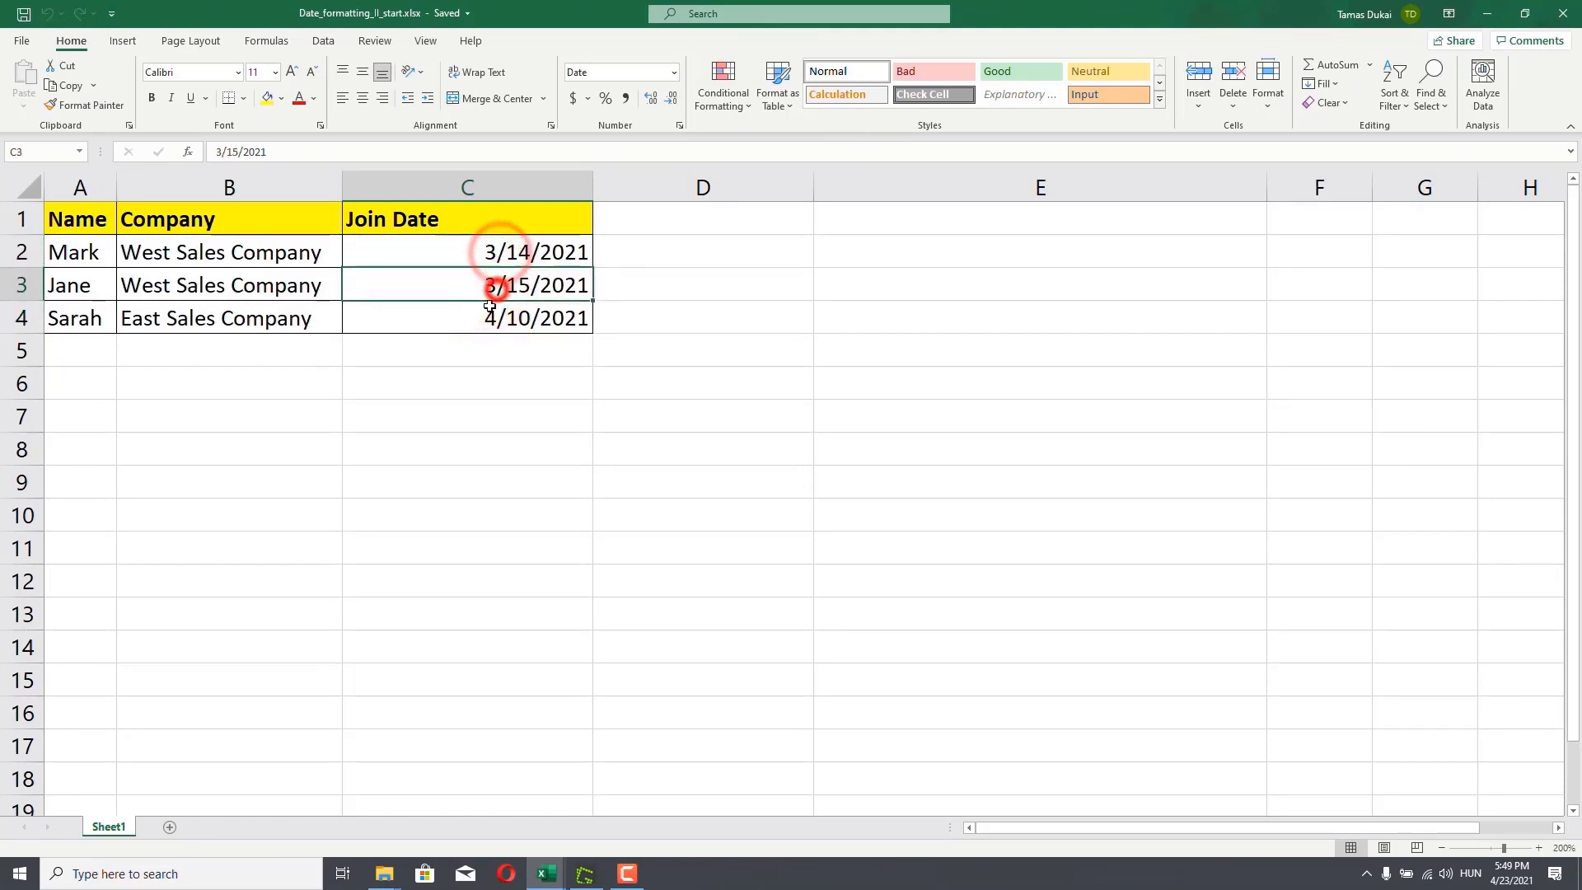
Format the join date in C2 as Time.
click(493, 255)
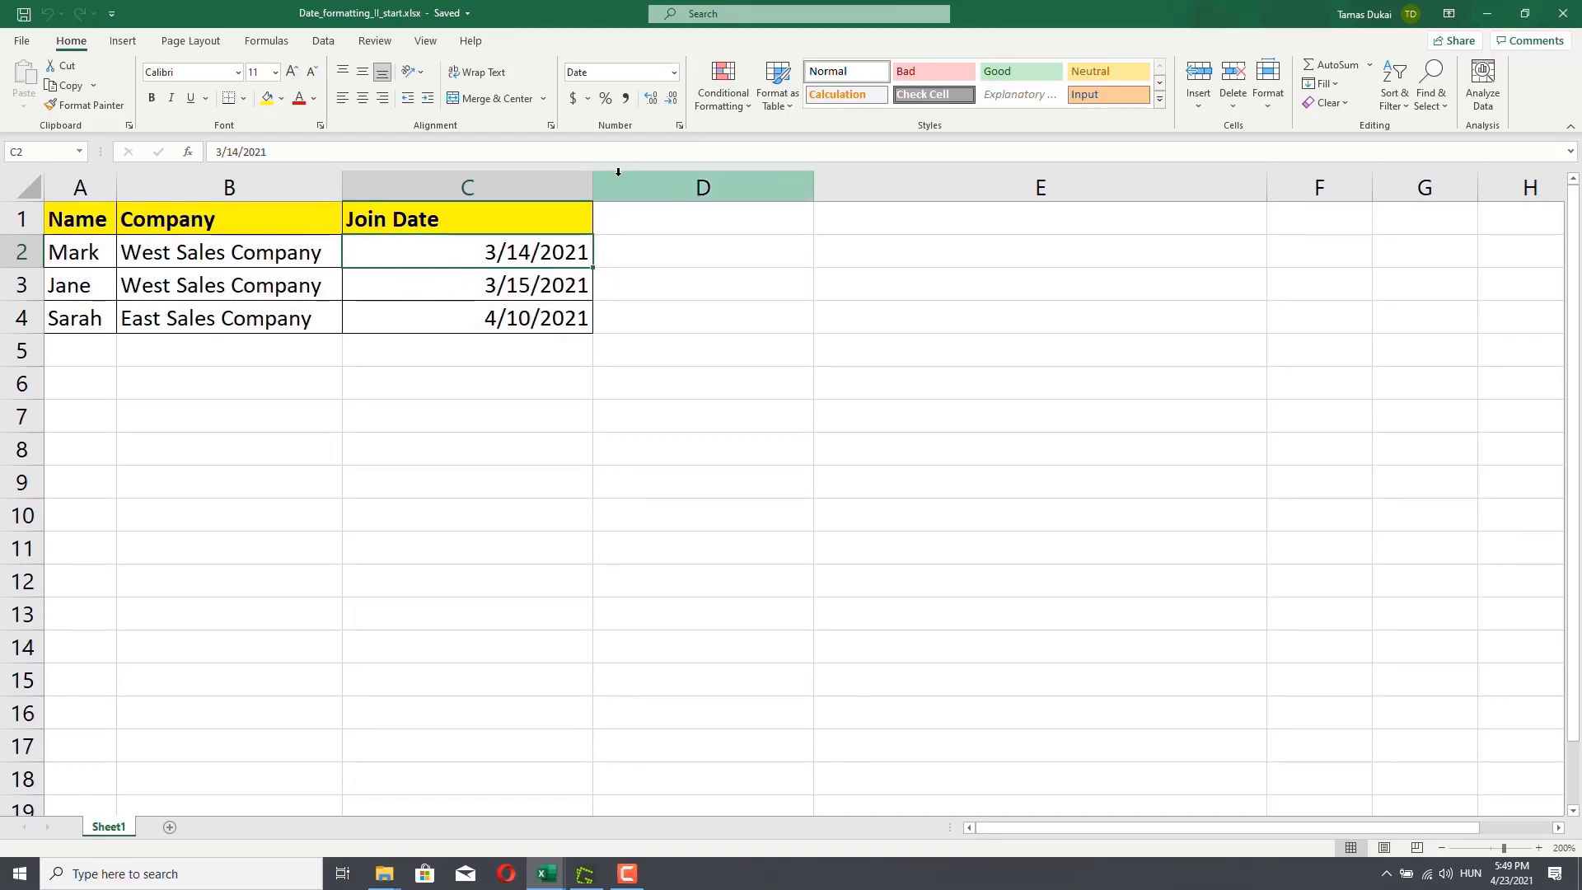
click(674, 74)
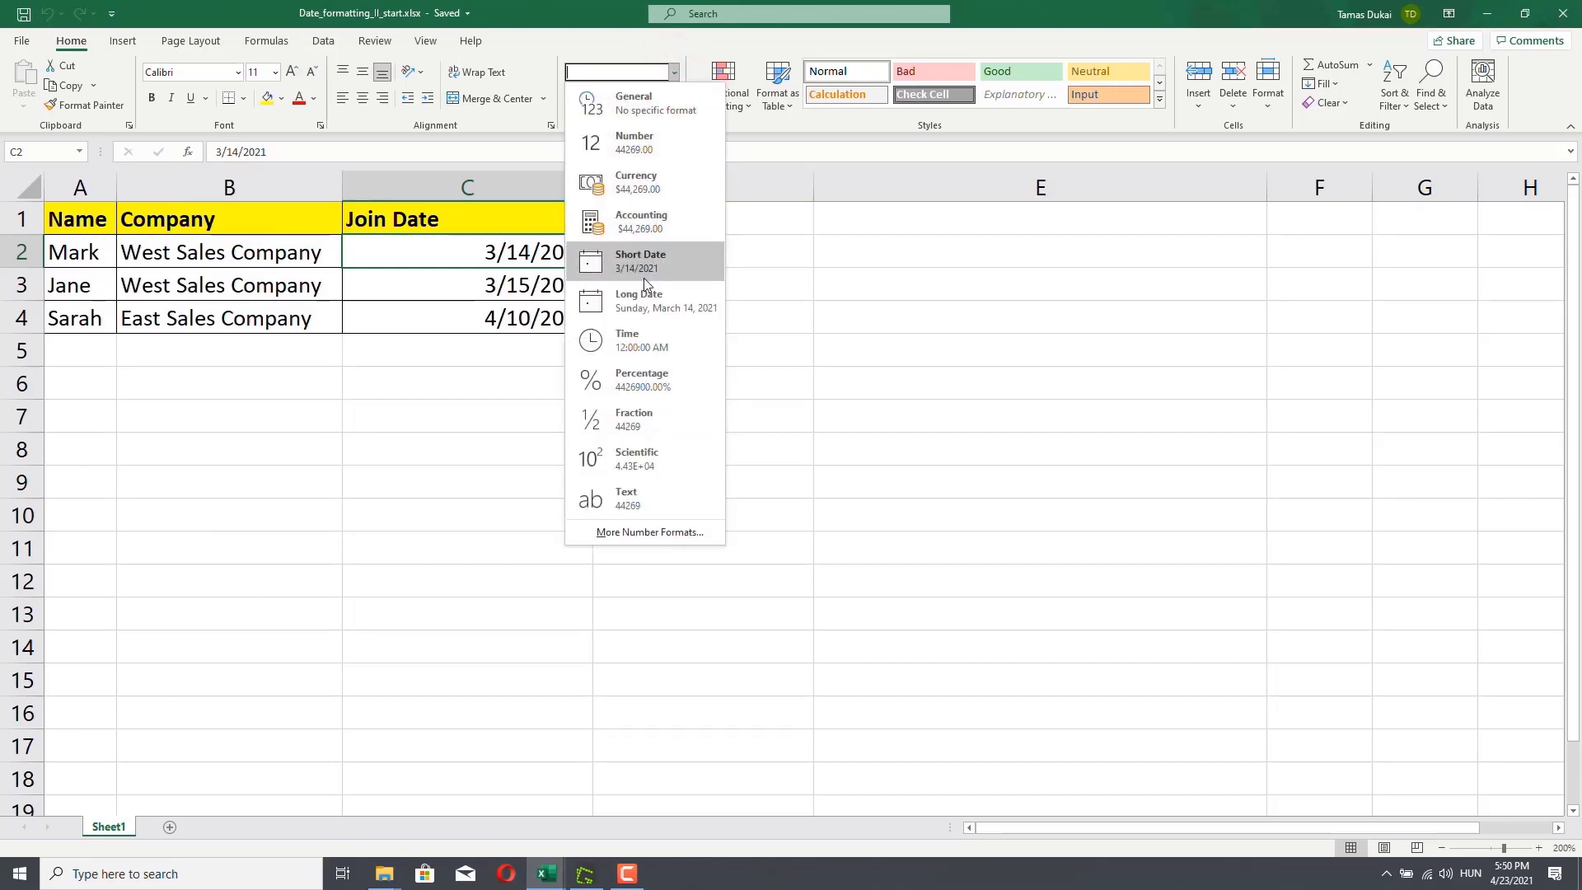
click(646, 348)
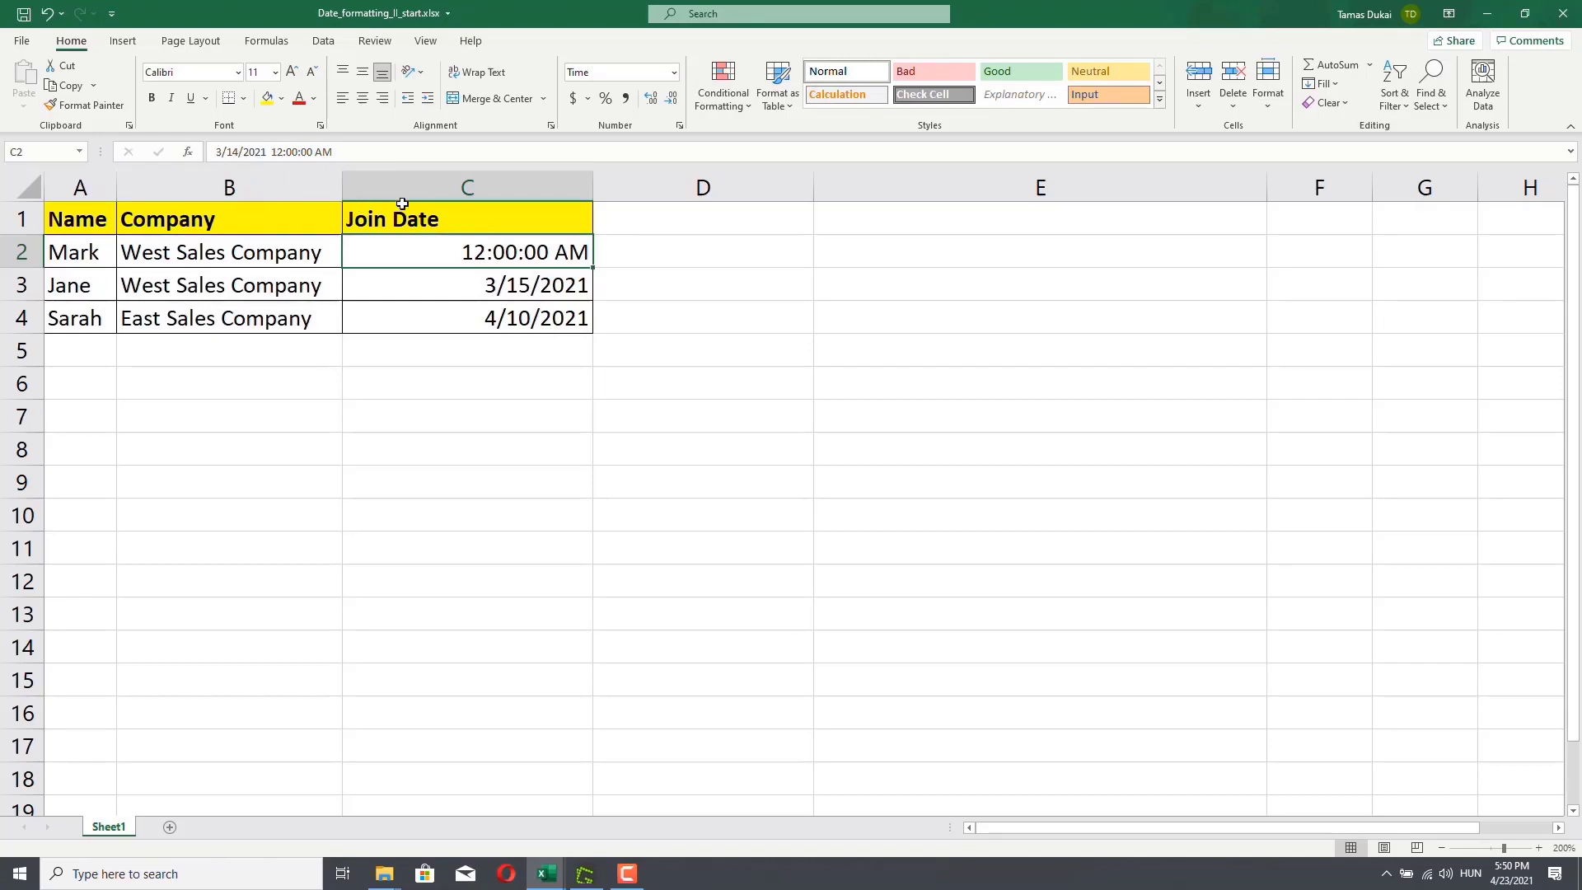
Change the time part of the value in C2 to 10:00:00 AM.
click(283, 152)
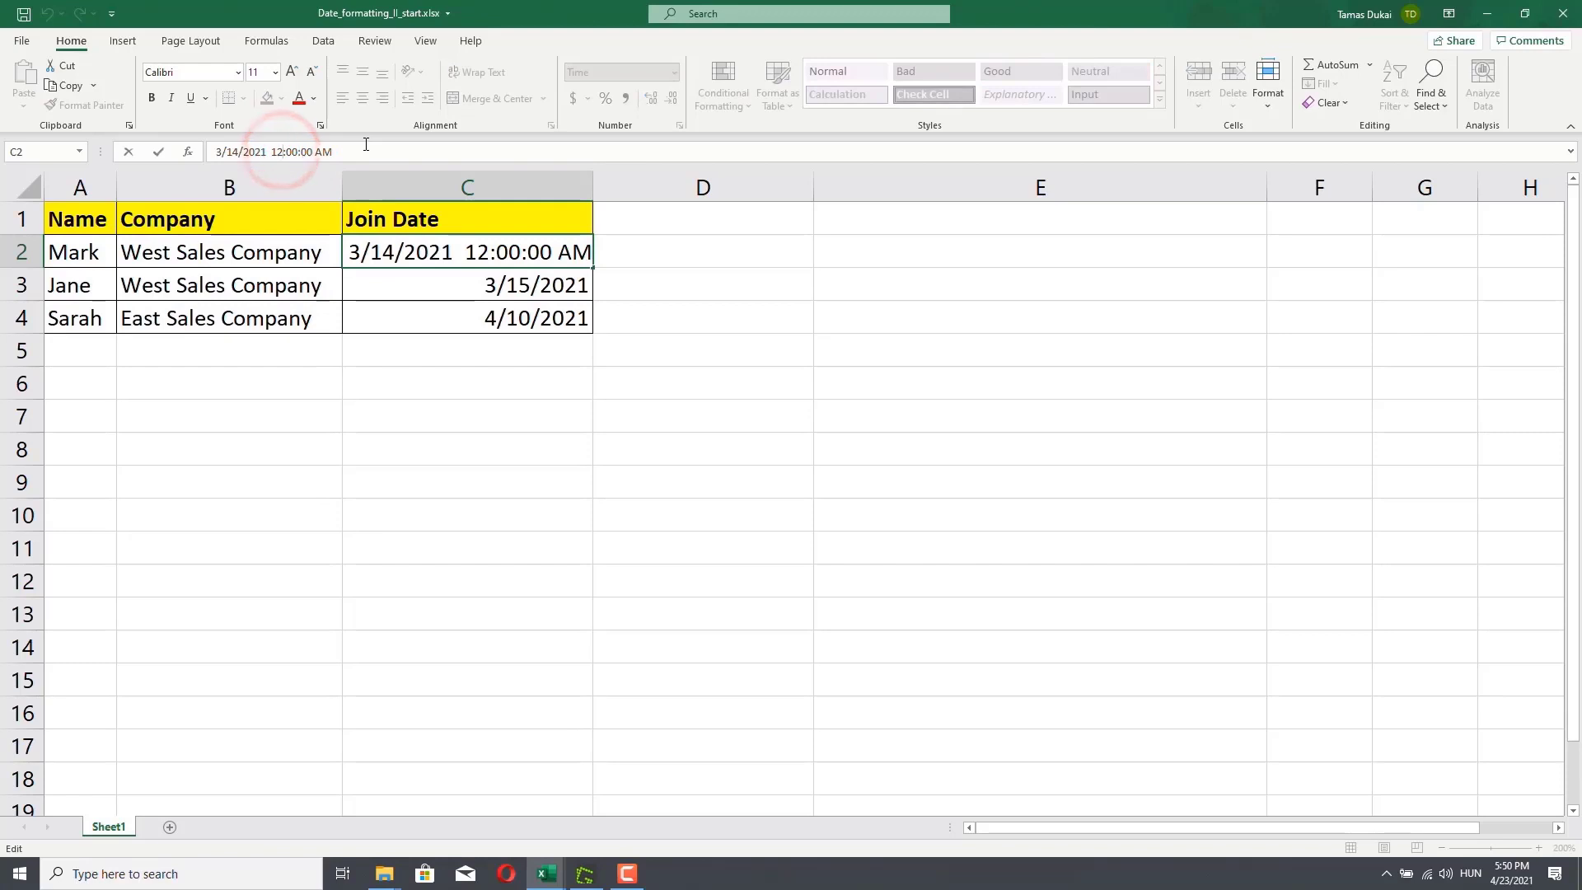
key(BackSpace)
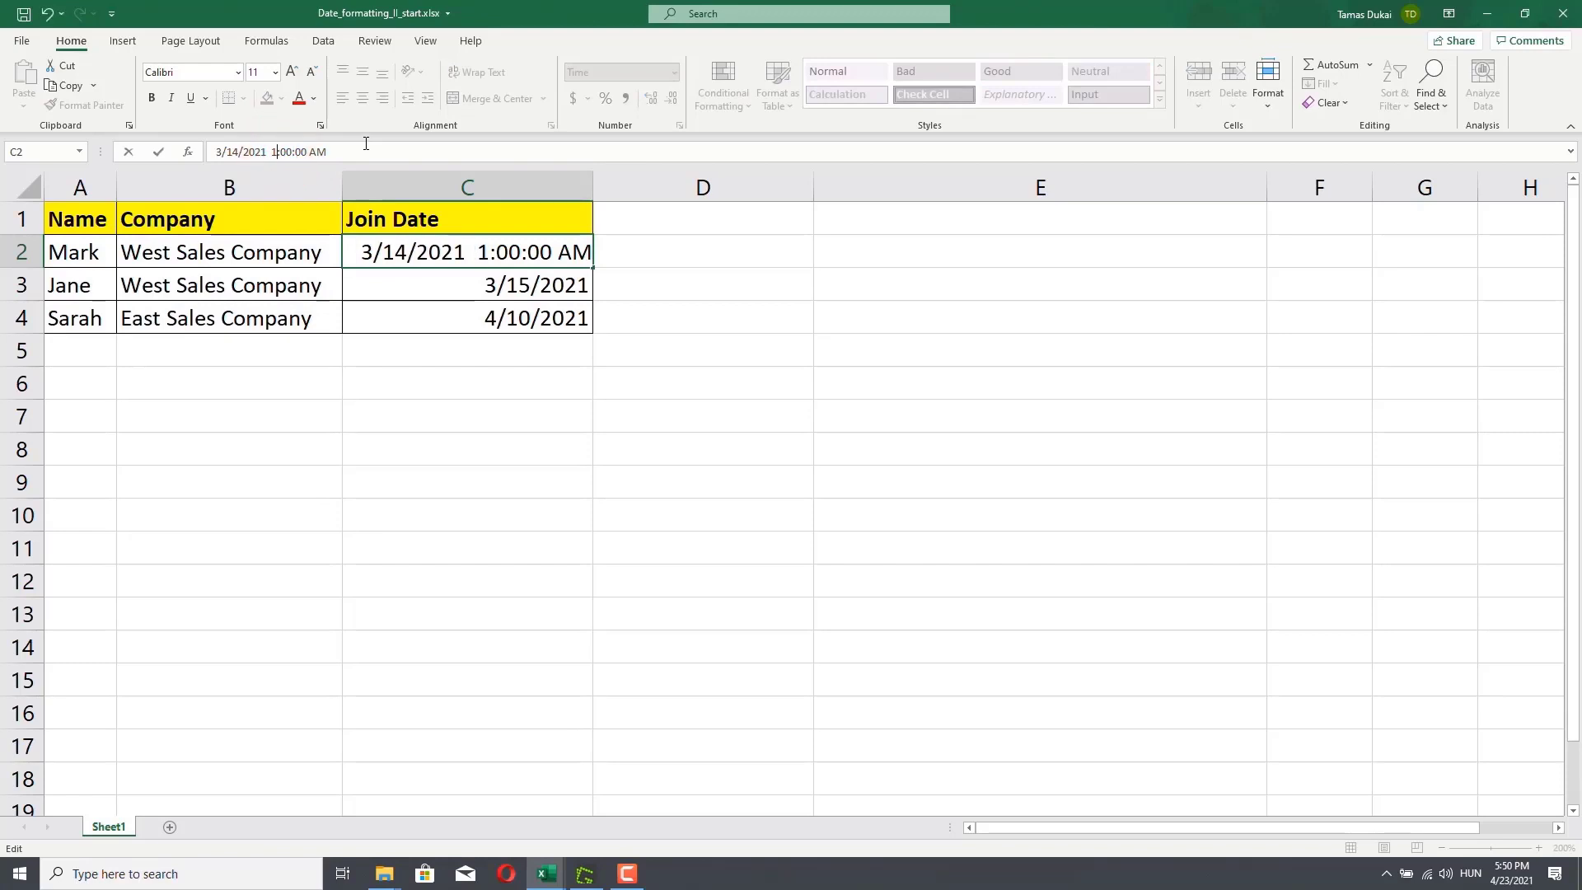
text(0)
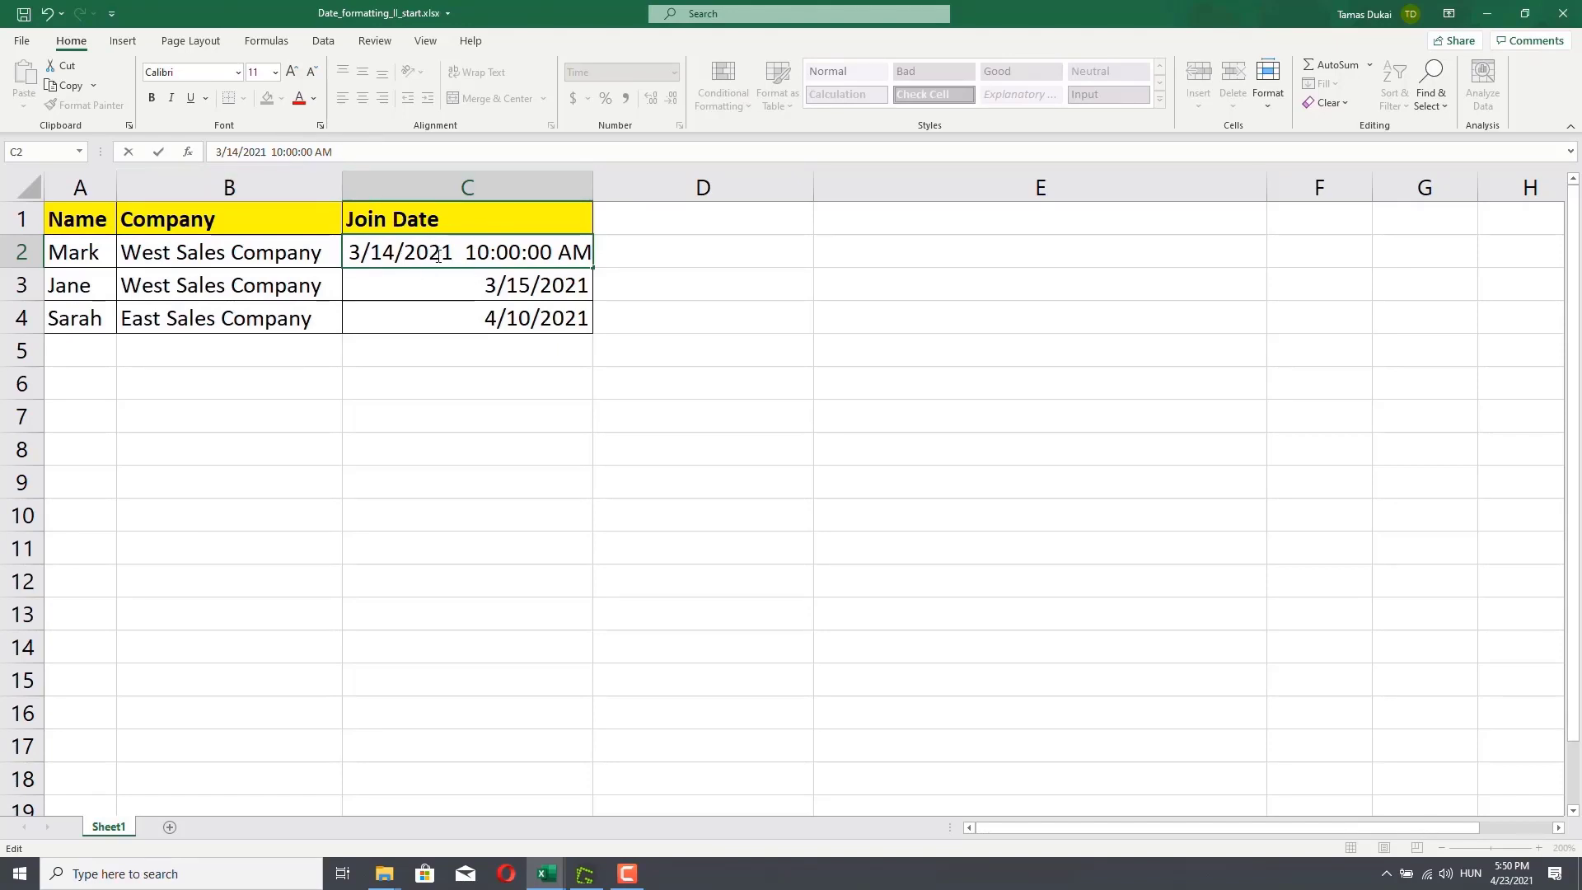
click(383, 149)
key(Return)
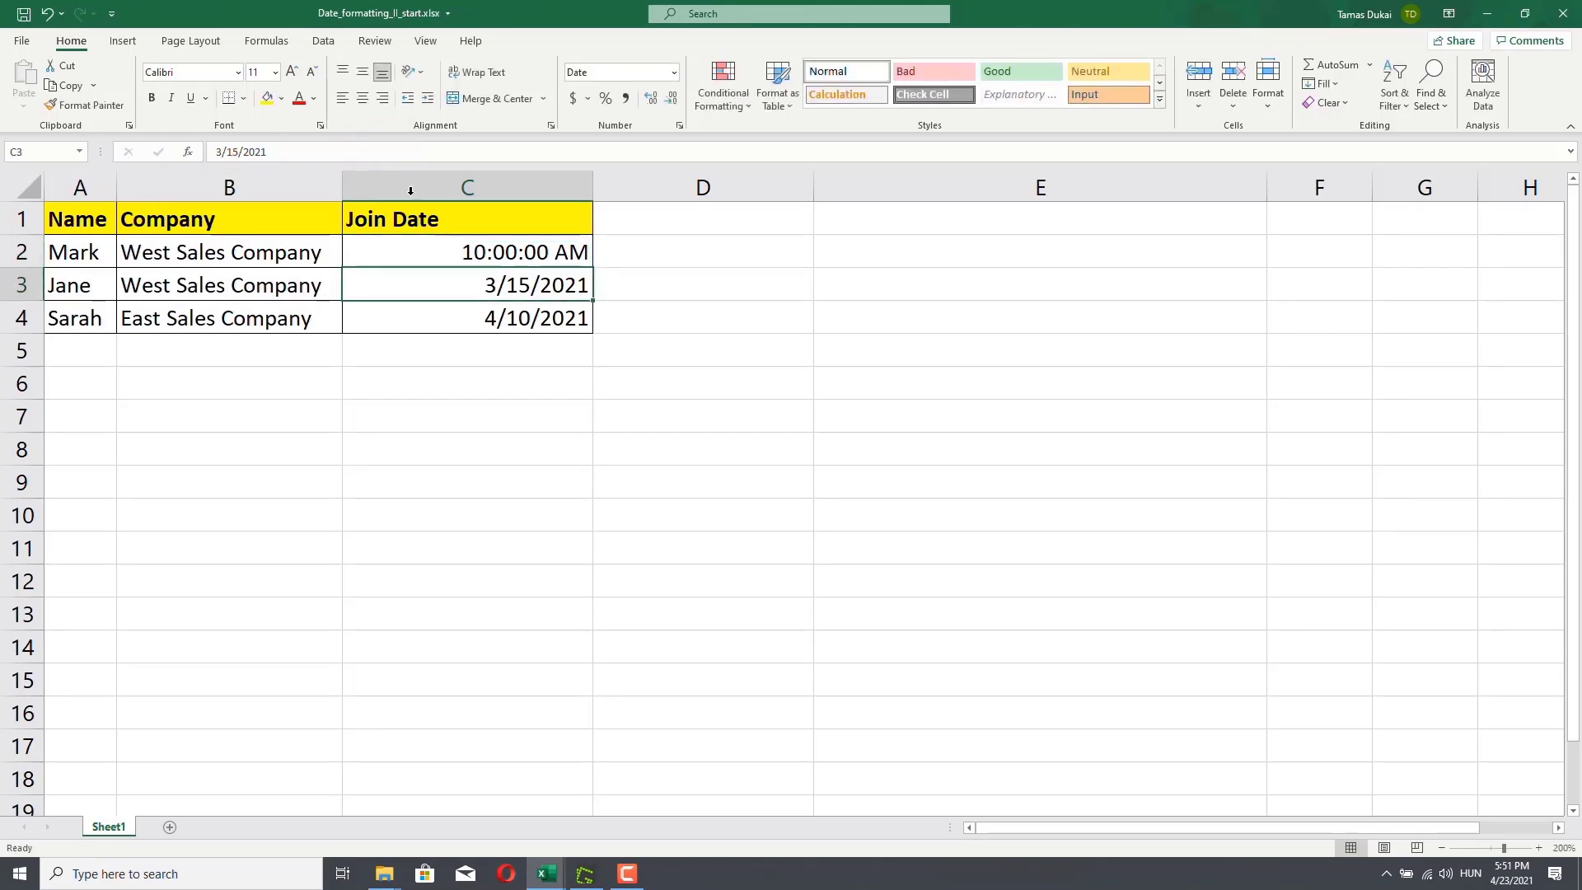
Format C2 with the combined date and time type 3/14/12 1:30 PM from the Time category.
click(488, 252)
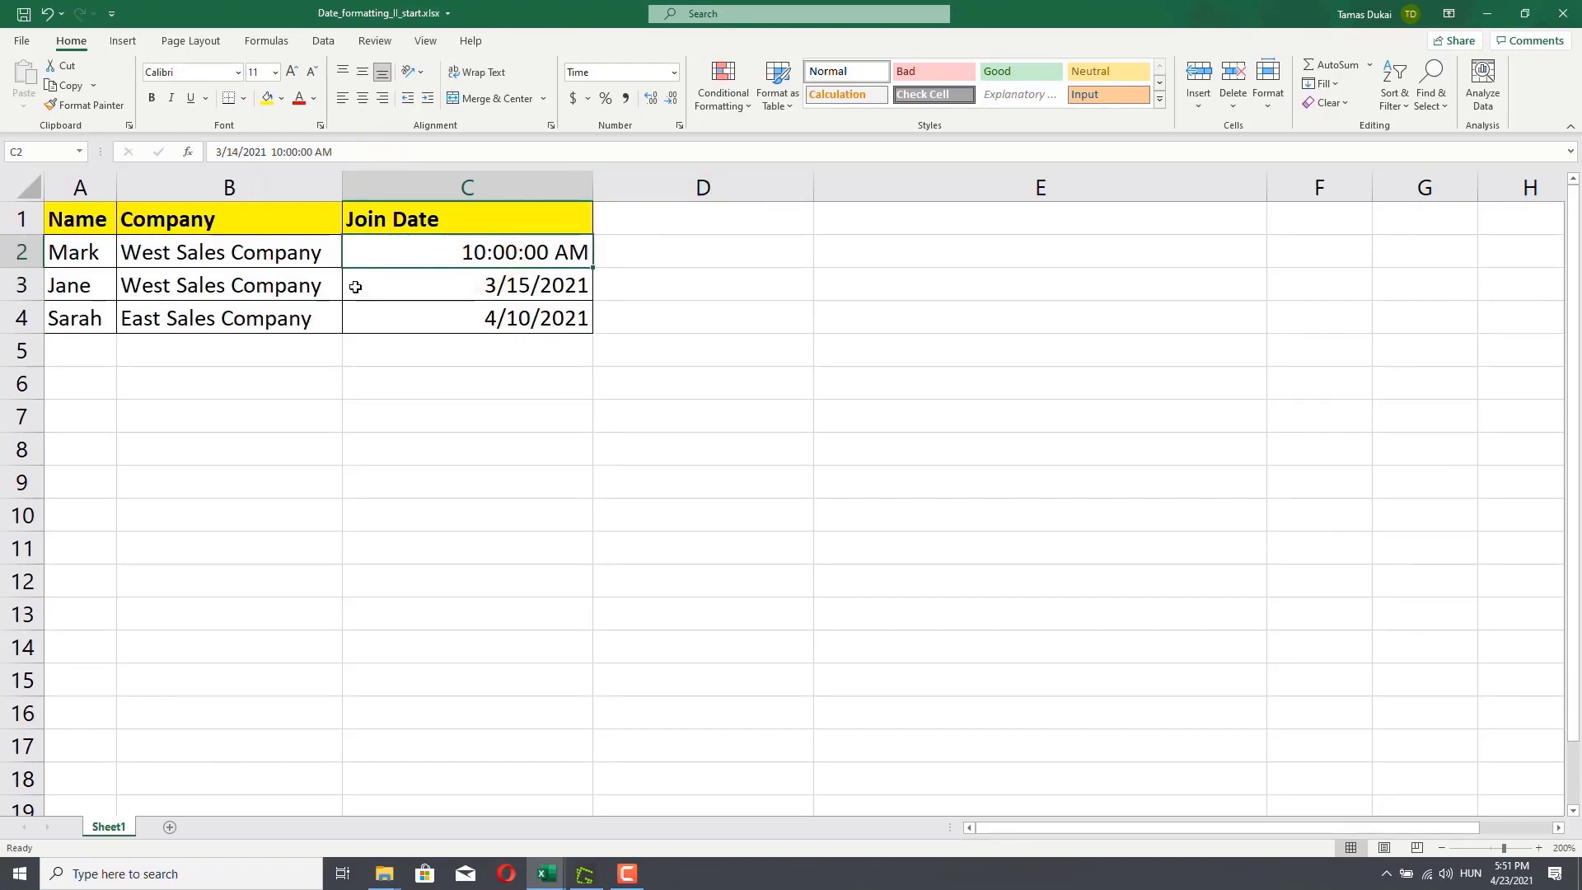
click(679, 125)
drag(910, 188, 763, 240)
drag(1026, 367, 1025, 384)
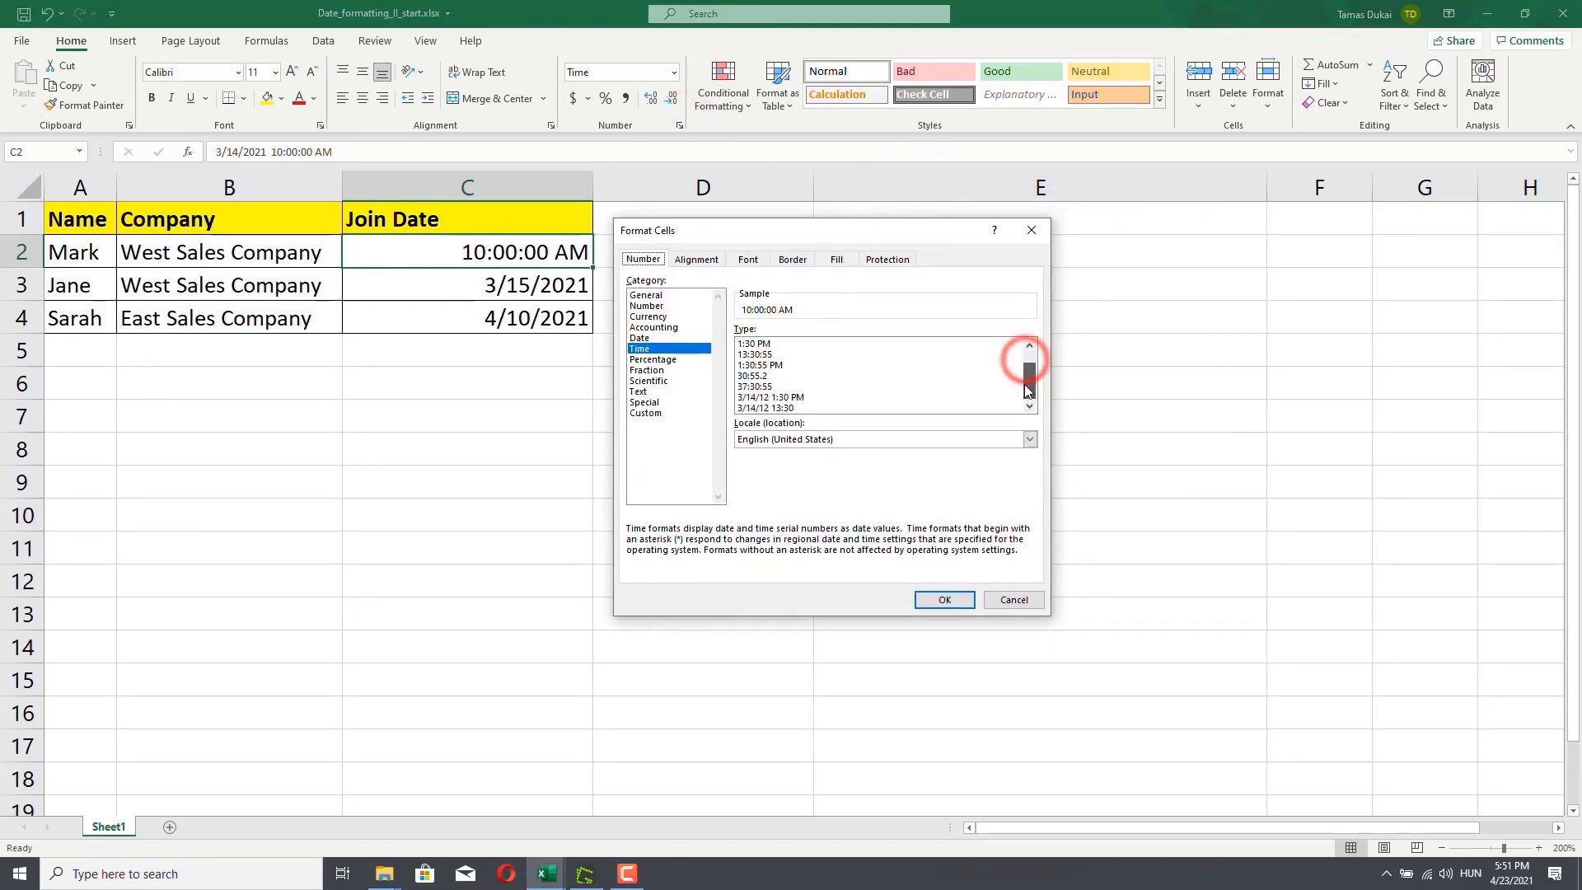
click(775, 397)
click(936, 592)
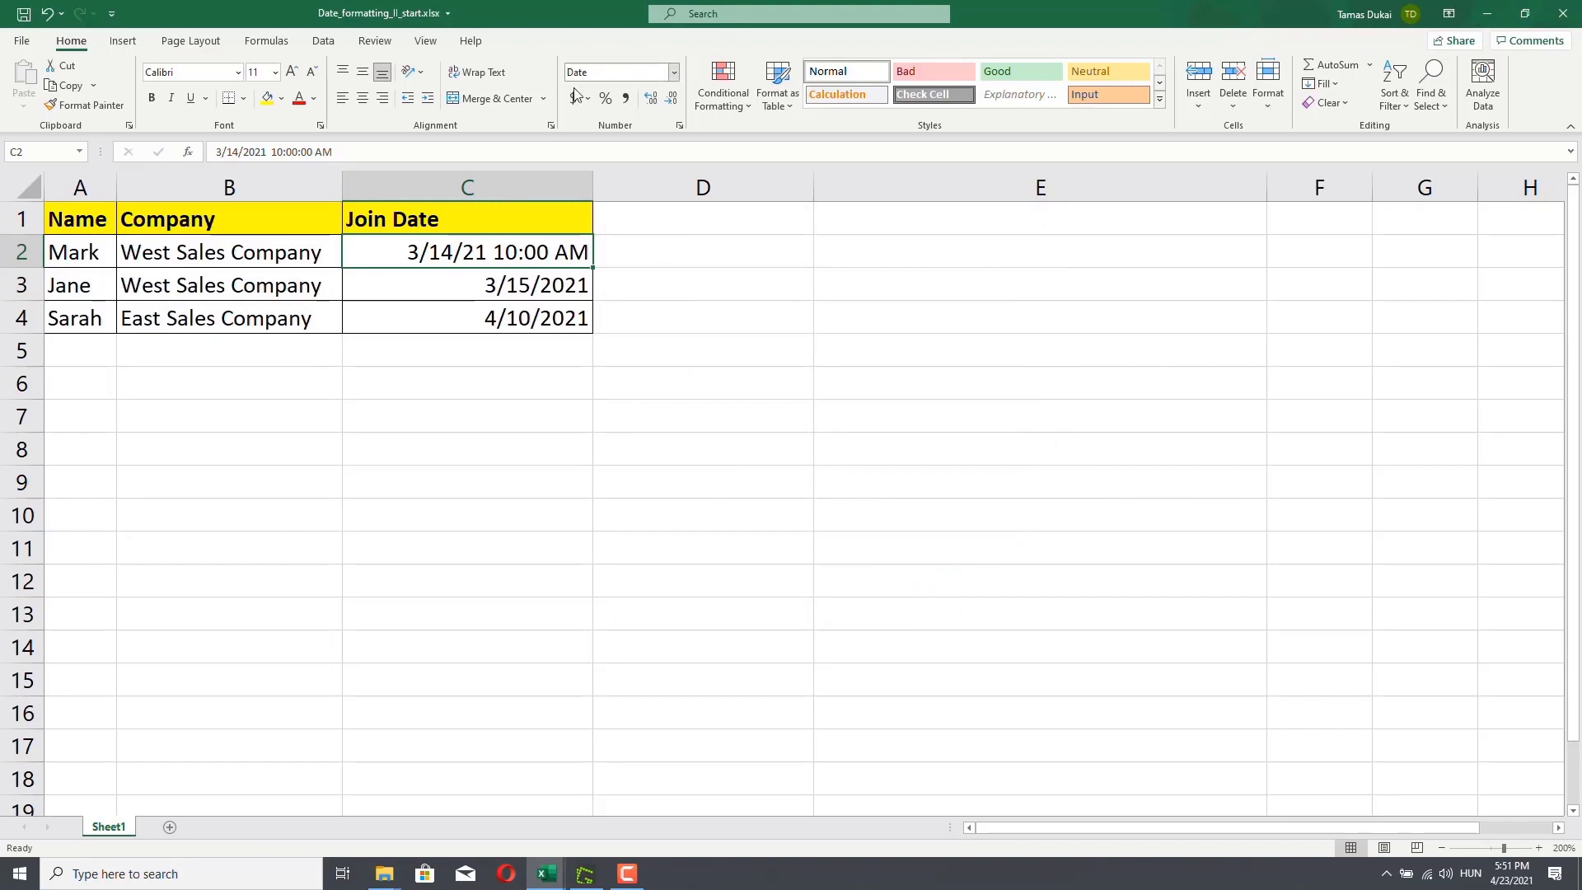
Format C2 as Time and look through the Custom number format codes without applying one.
click(676, 73)
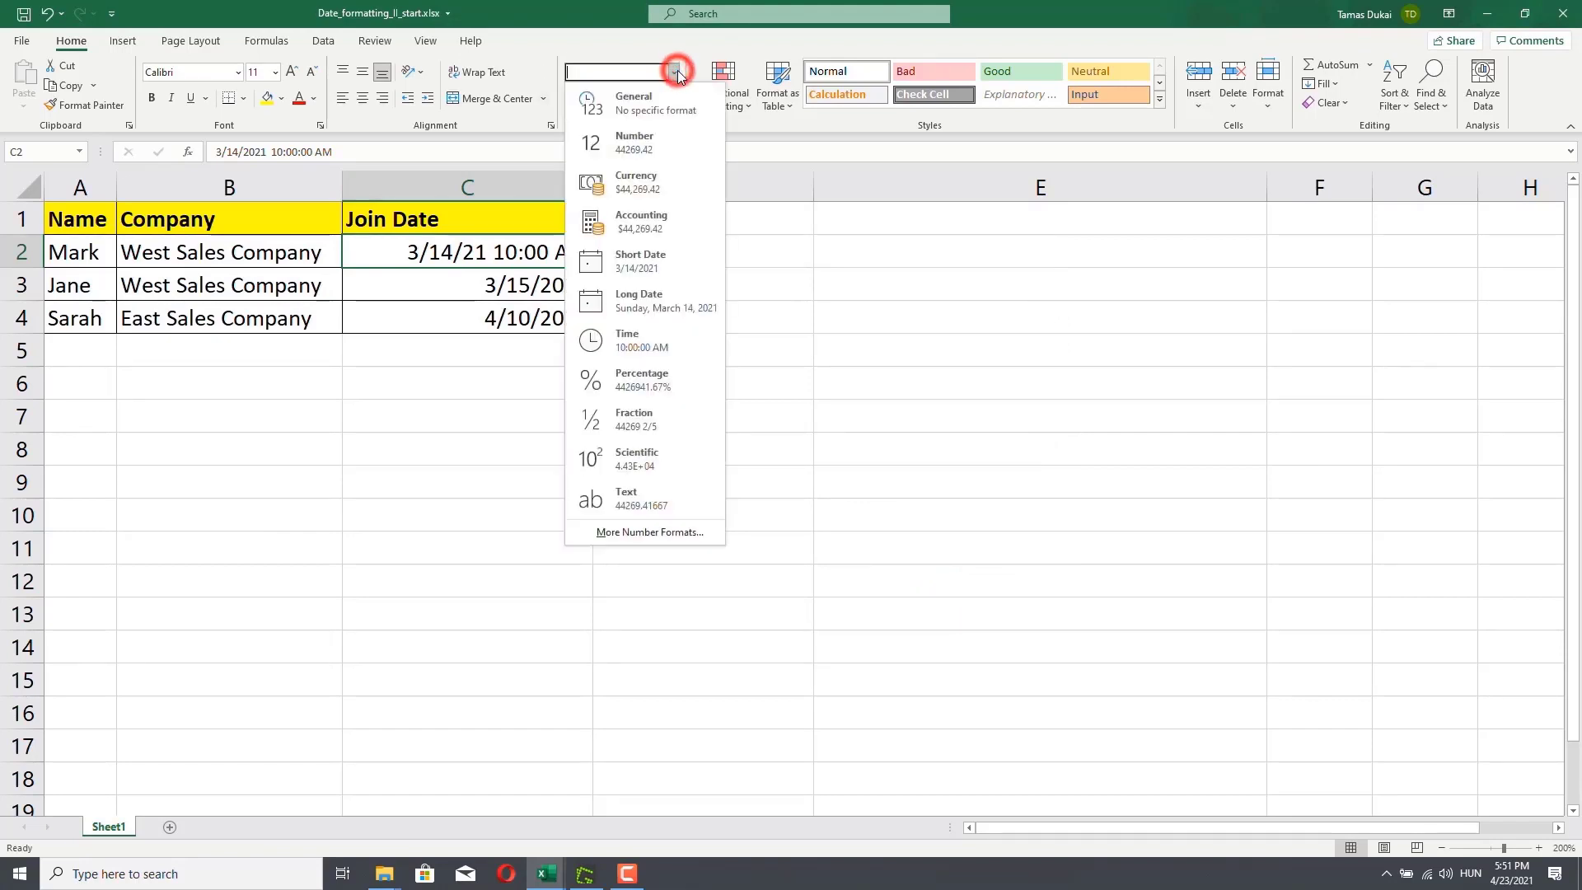
click(620, 339)
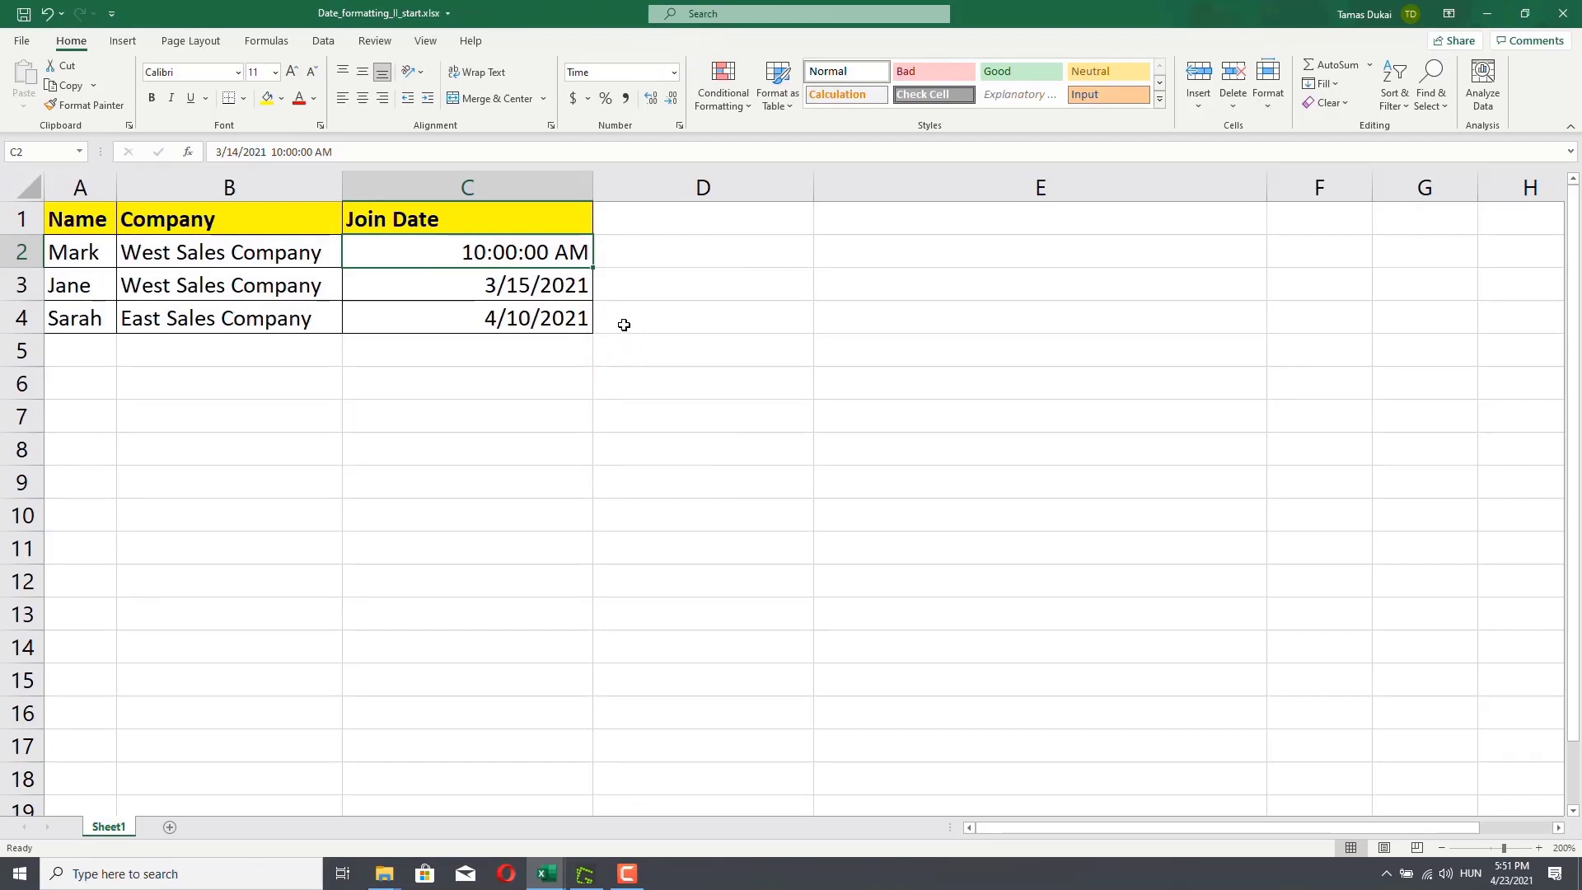
click(679, 127)
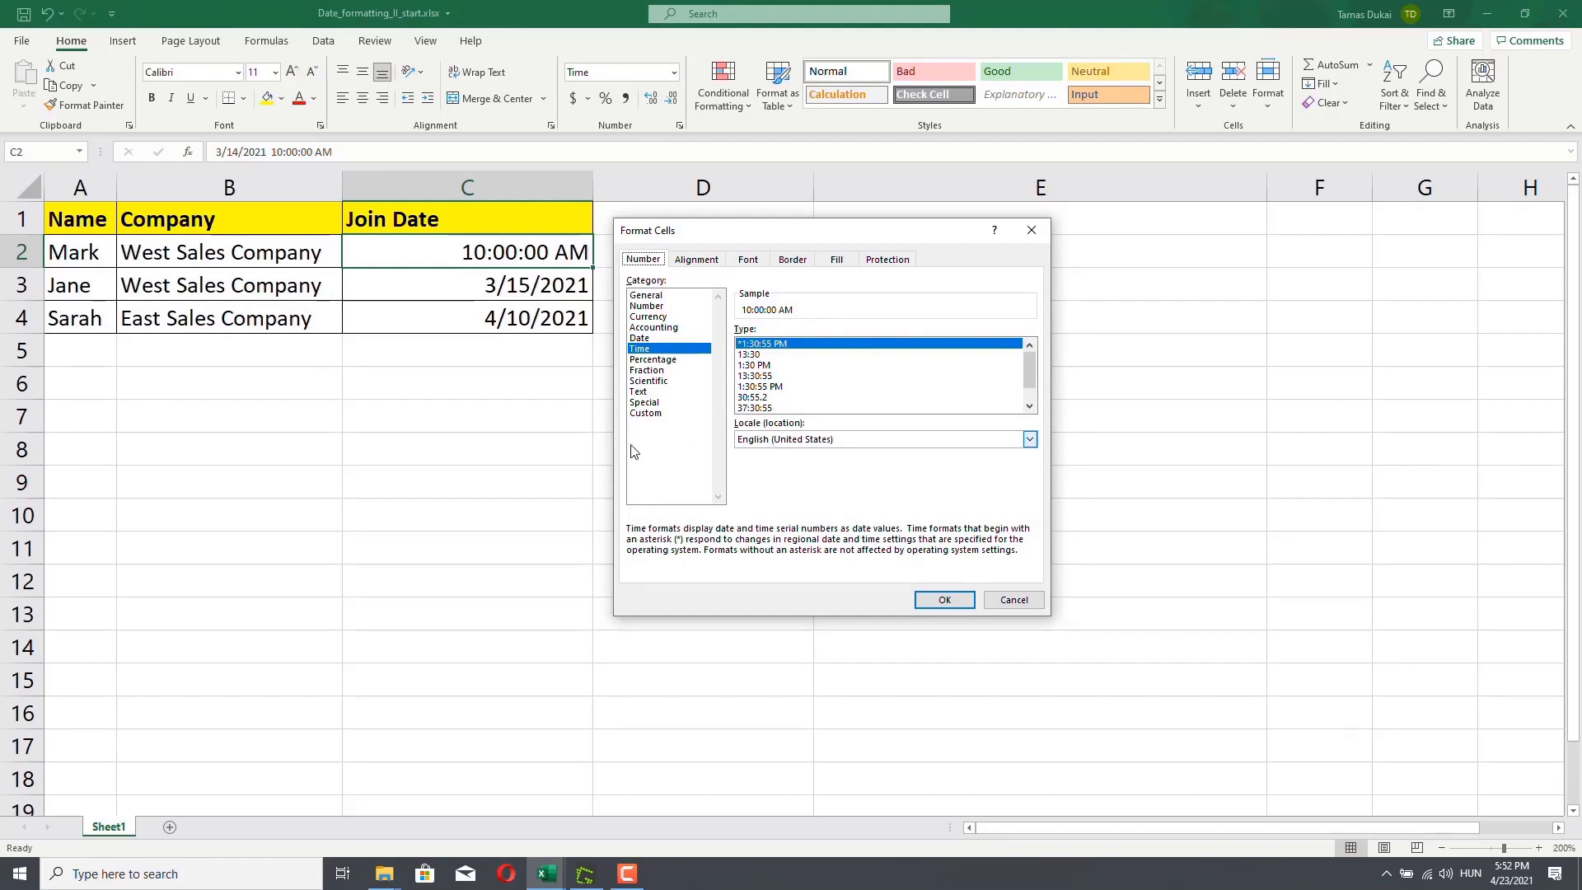
click(646, 414)
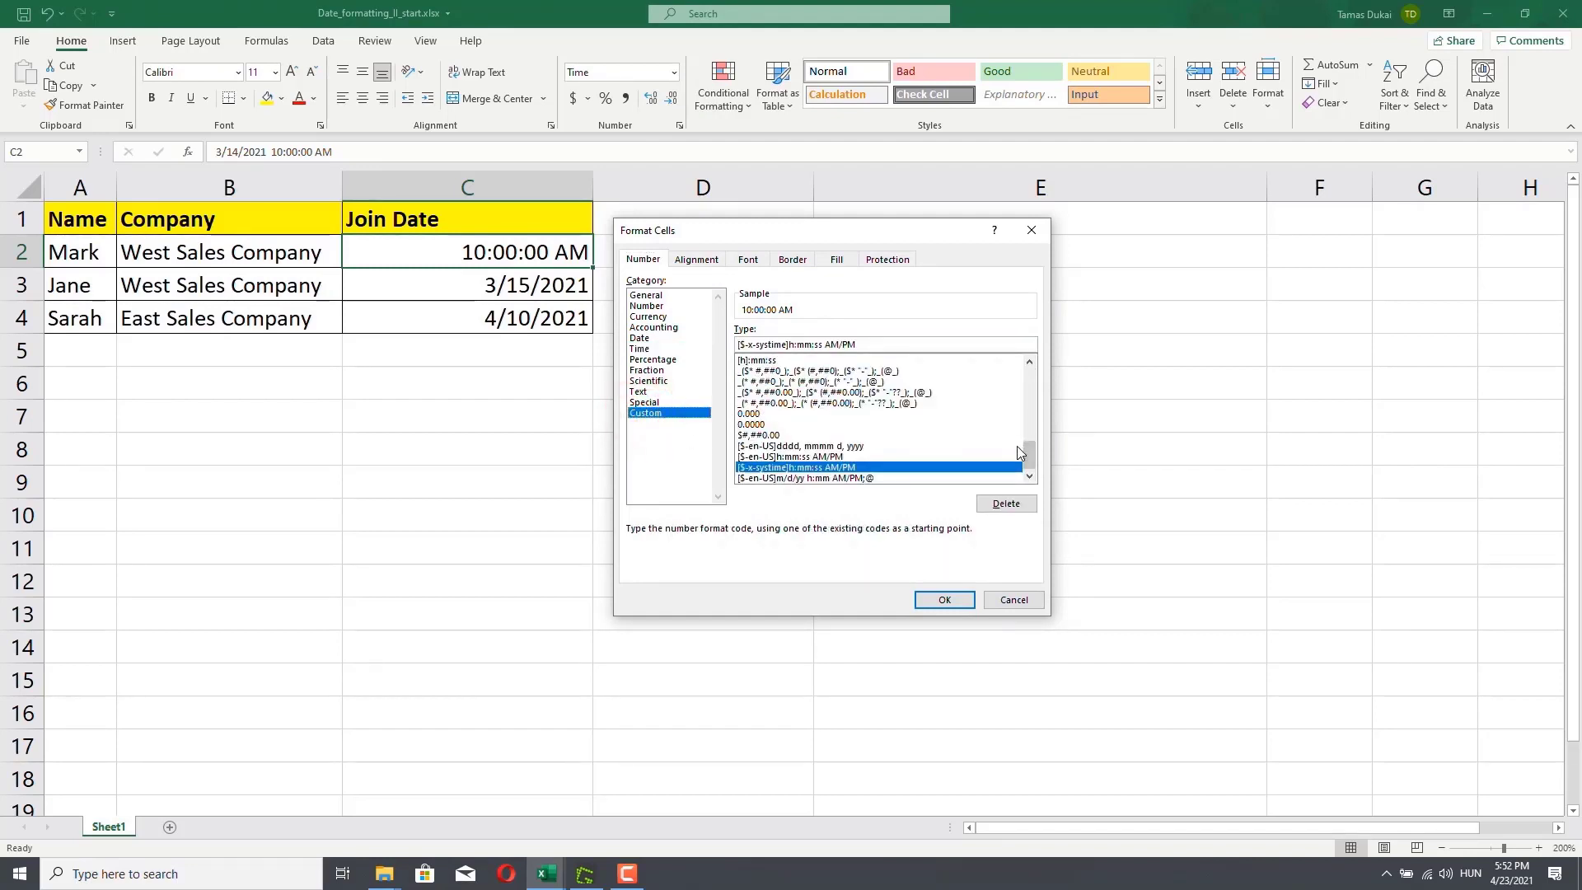
drag(1030, 453, 1030, 427)
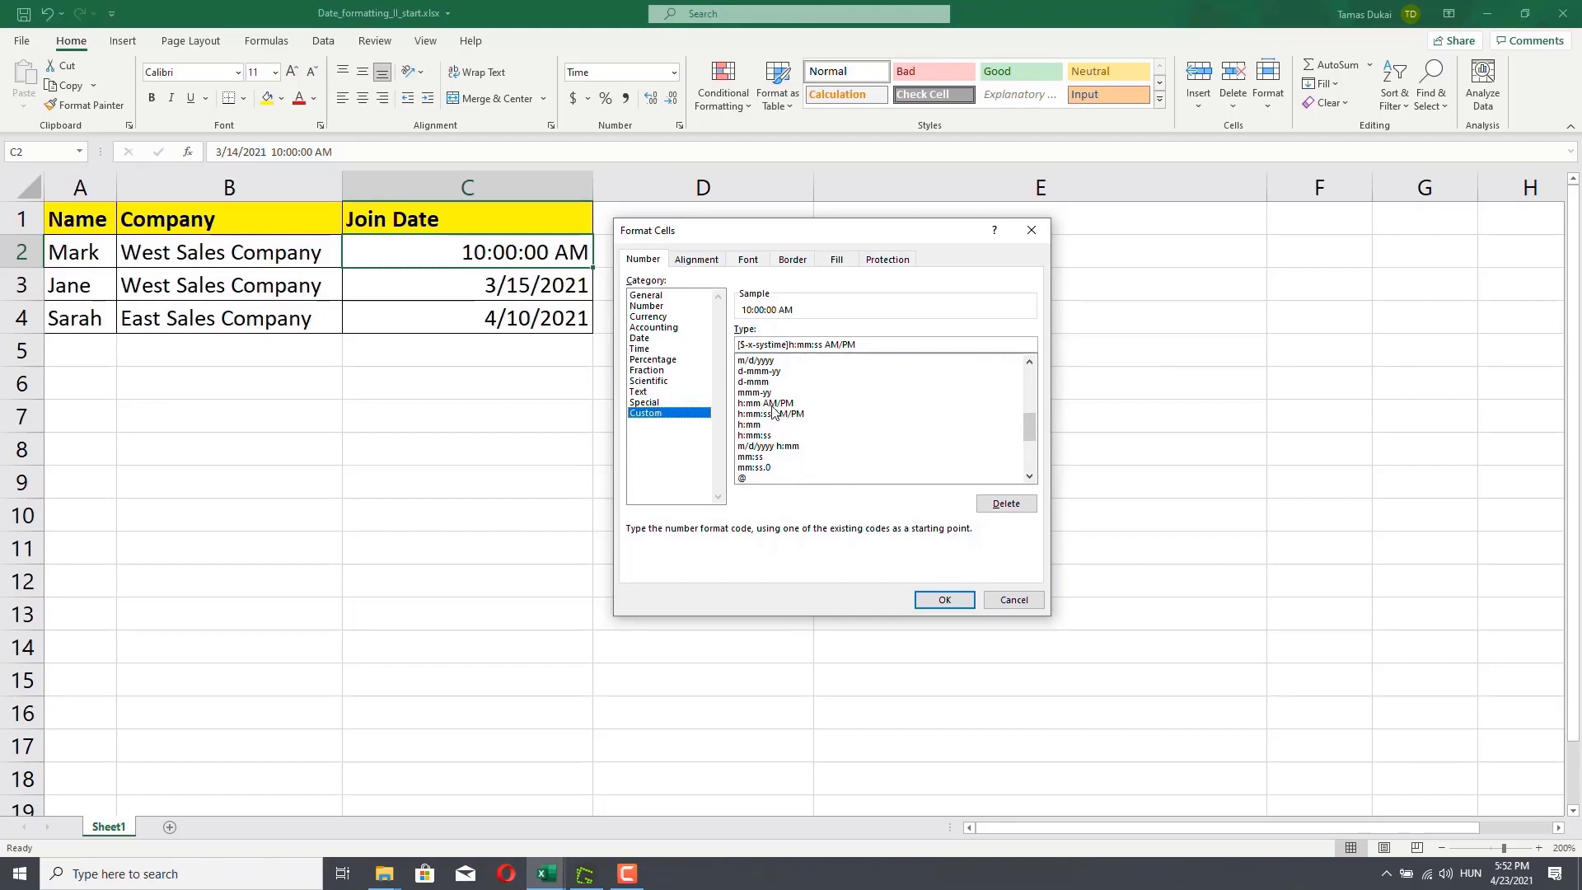
click(1033, 239)
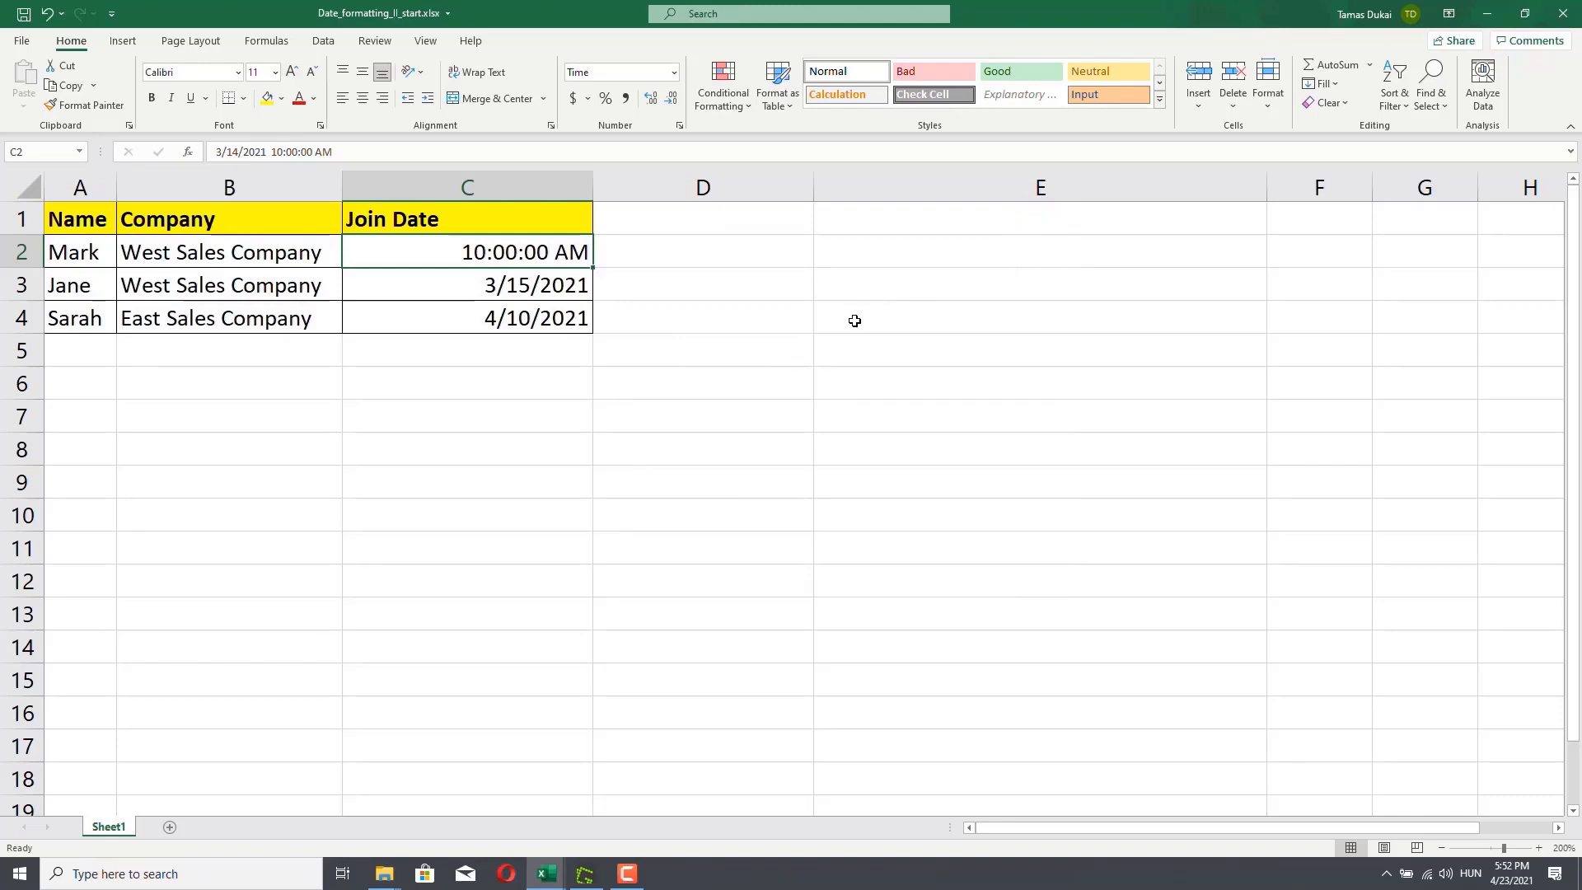
Copy the date formatting of C3 onto C2 with Format Painter.
click(492, 286)
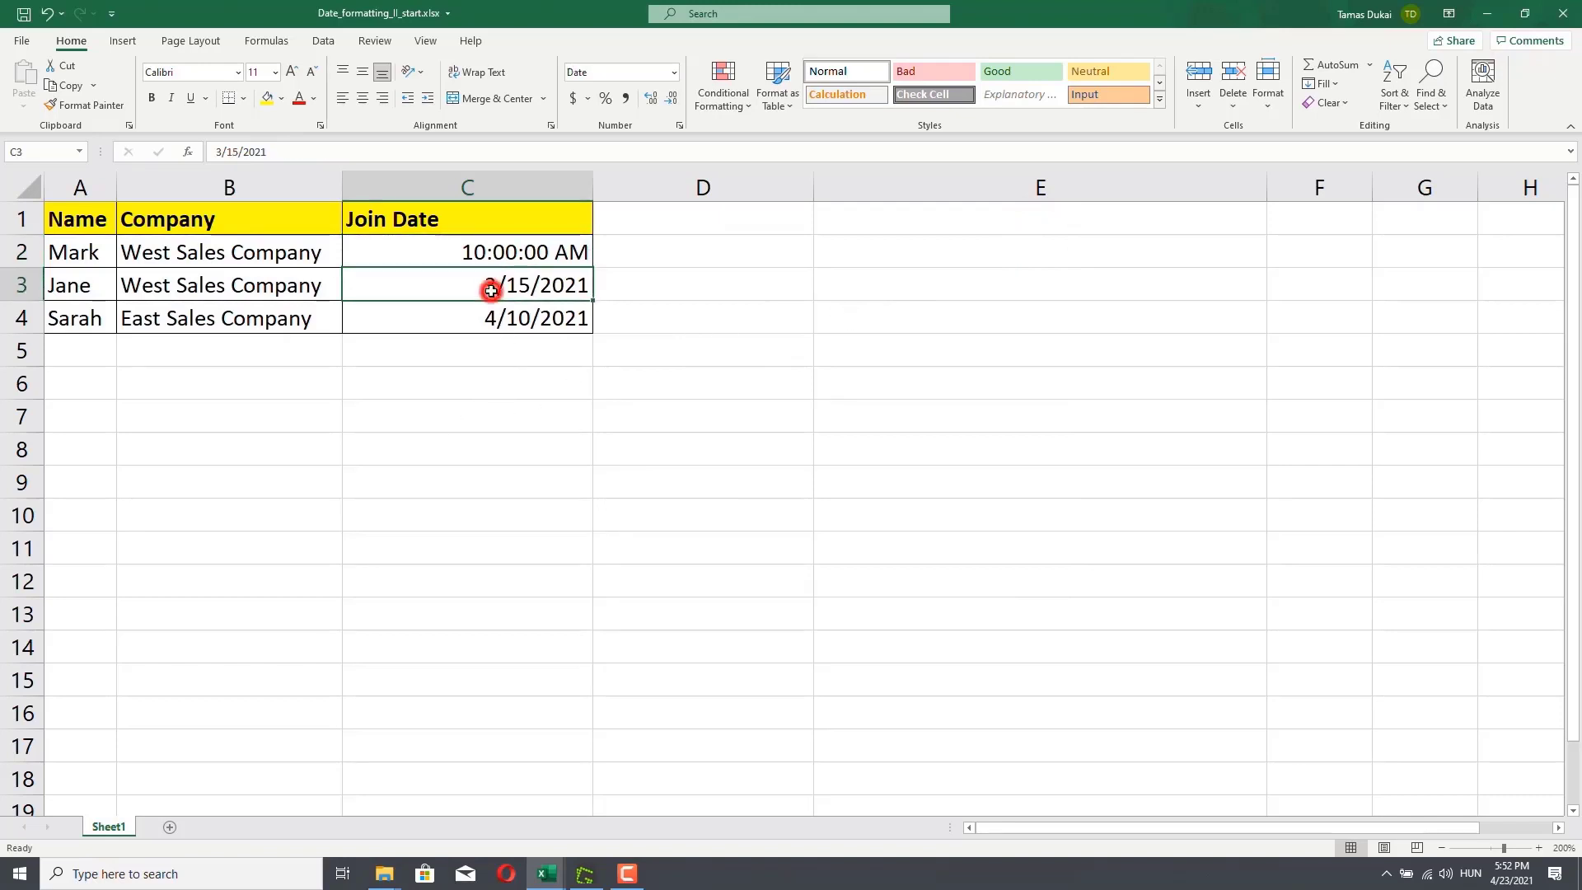
click(69, 105)
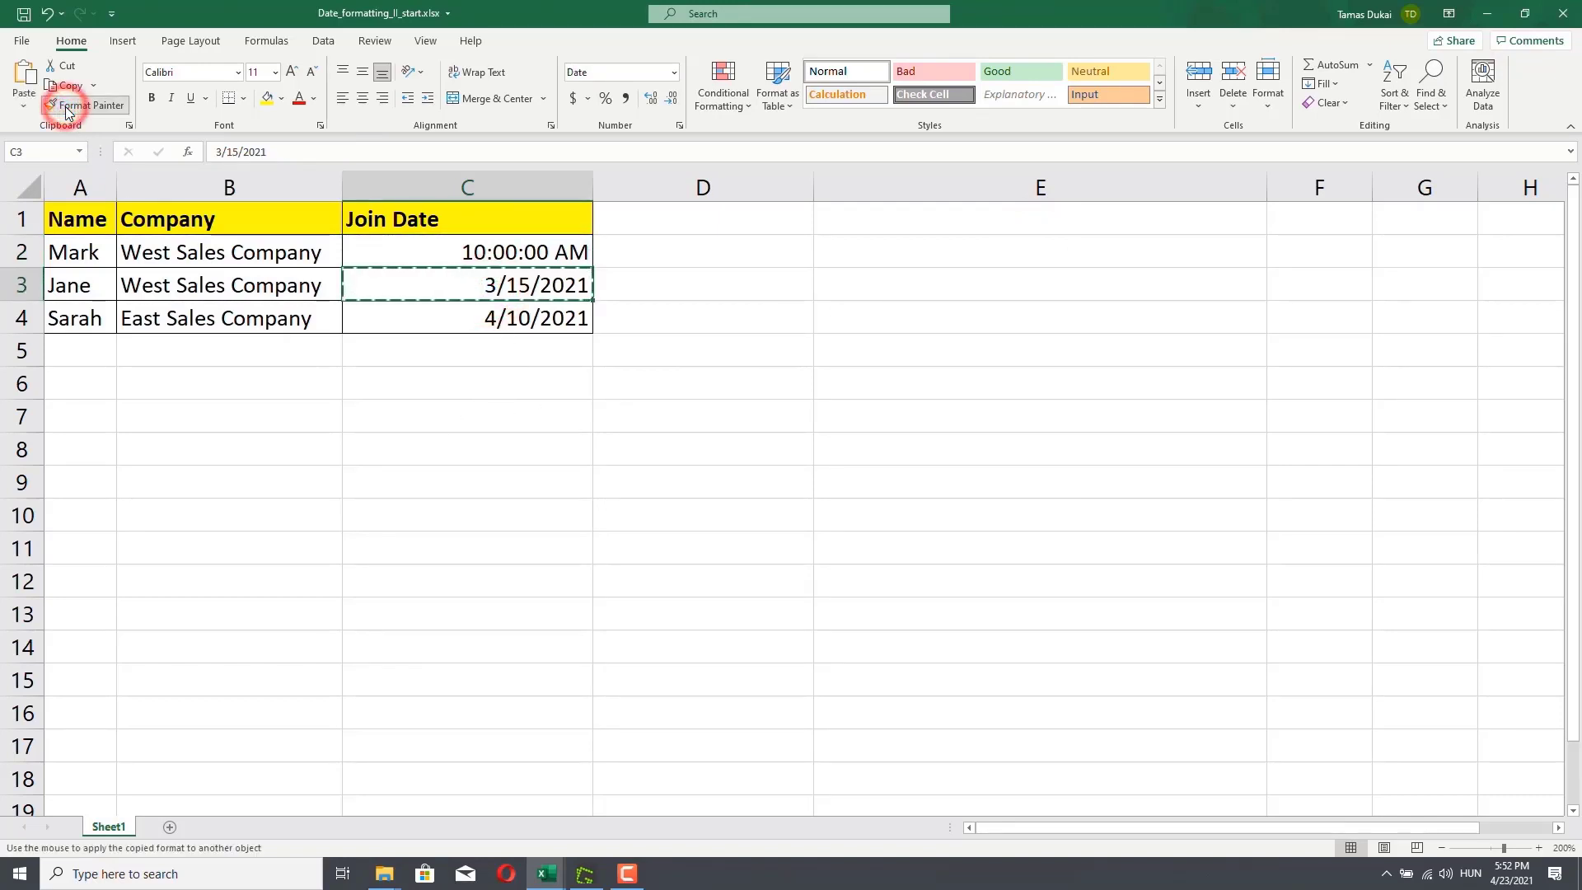
click(454, 254)
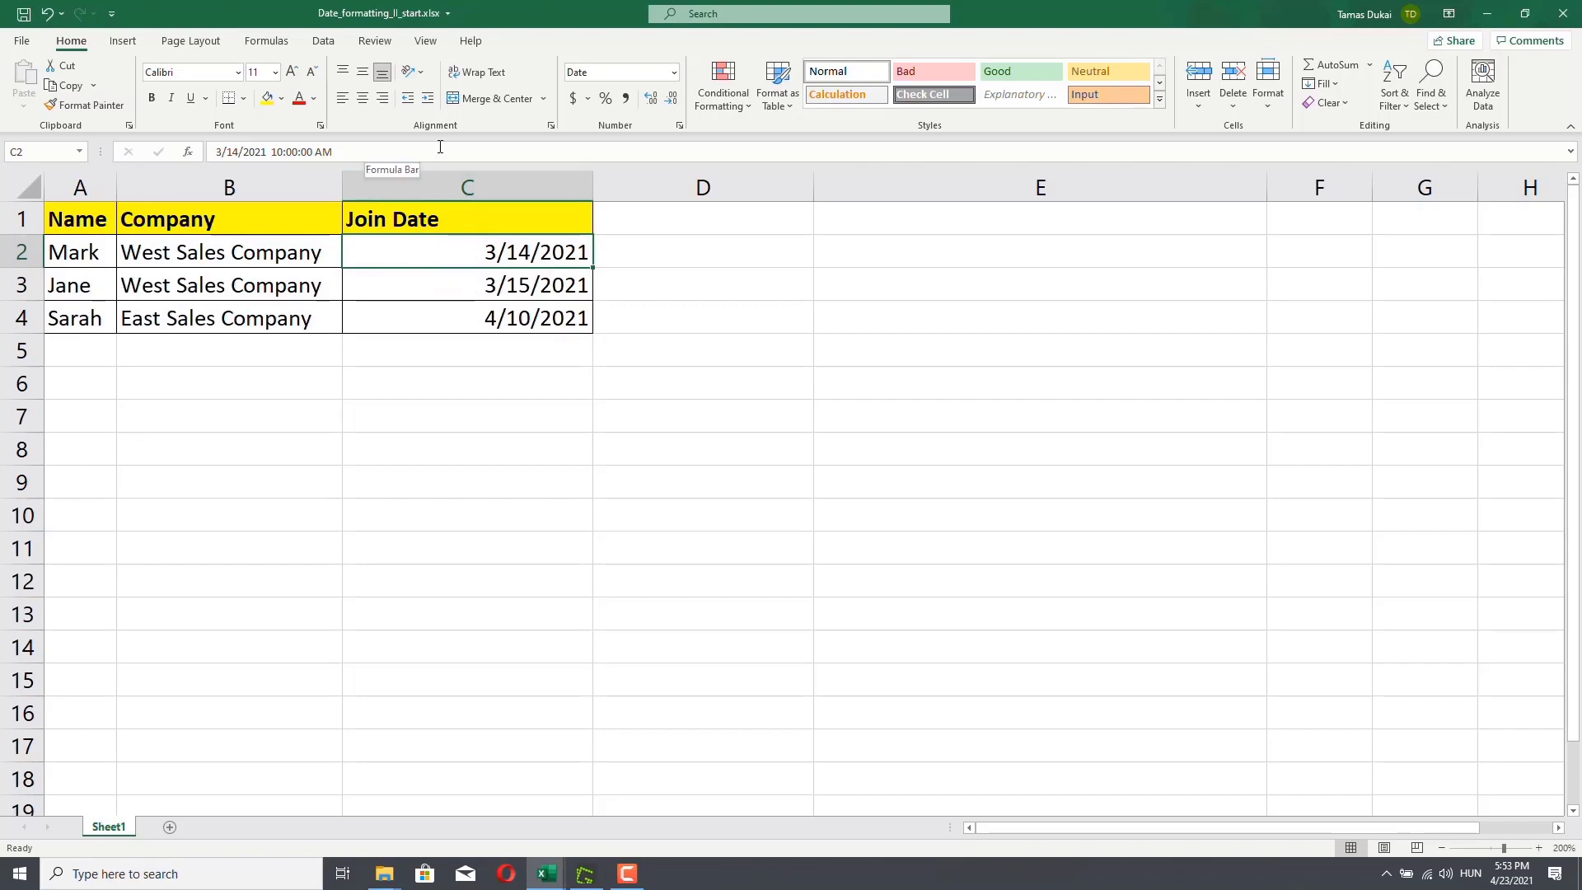
Remove the time part from the value in C2 so only the date 3/14/2021 is kept.
click(365, 149)
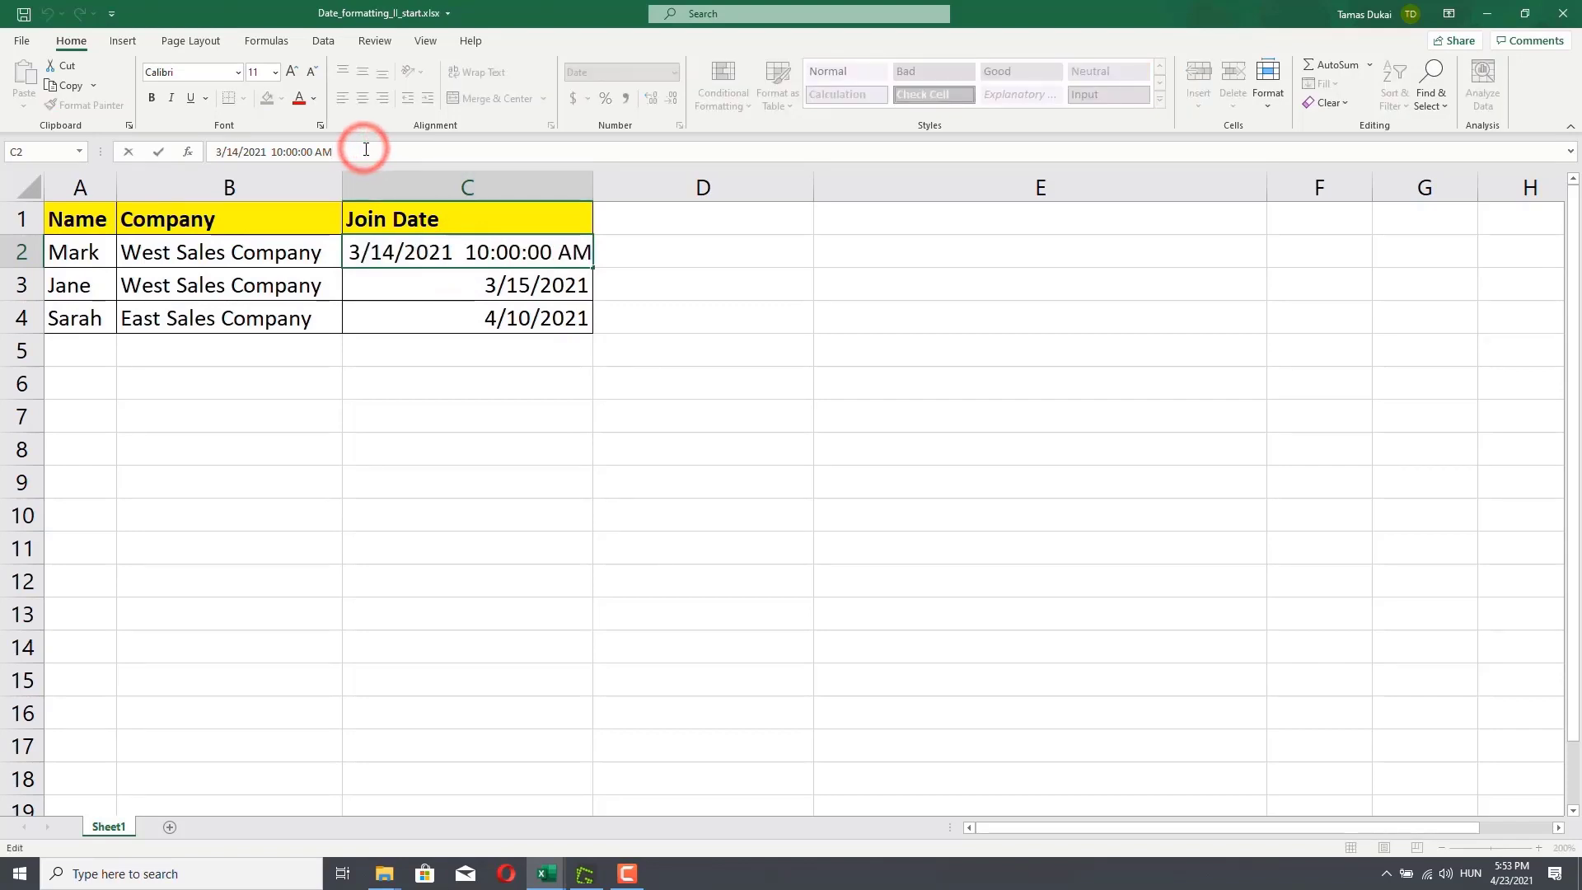
key(BackSpace)
key(BackSpace)
key(BackSpace)
key(BackSpace)
key(BackSpace)
key(BackSpace)
key(BackSpace)
key(BackSpace)
key(BackSpace)
key(BackSpace)
key(BackSpace)
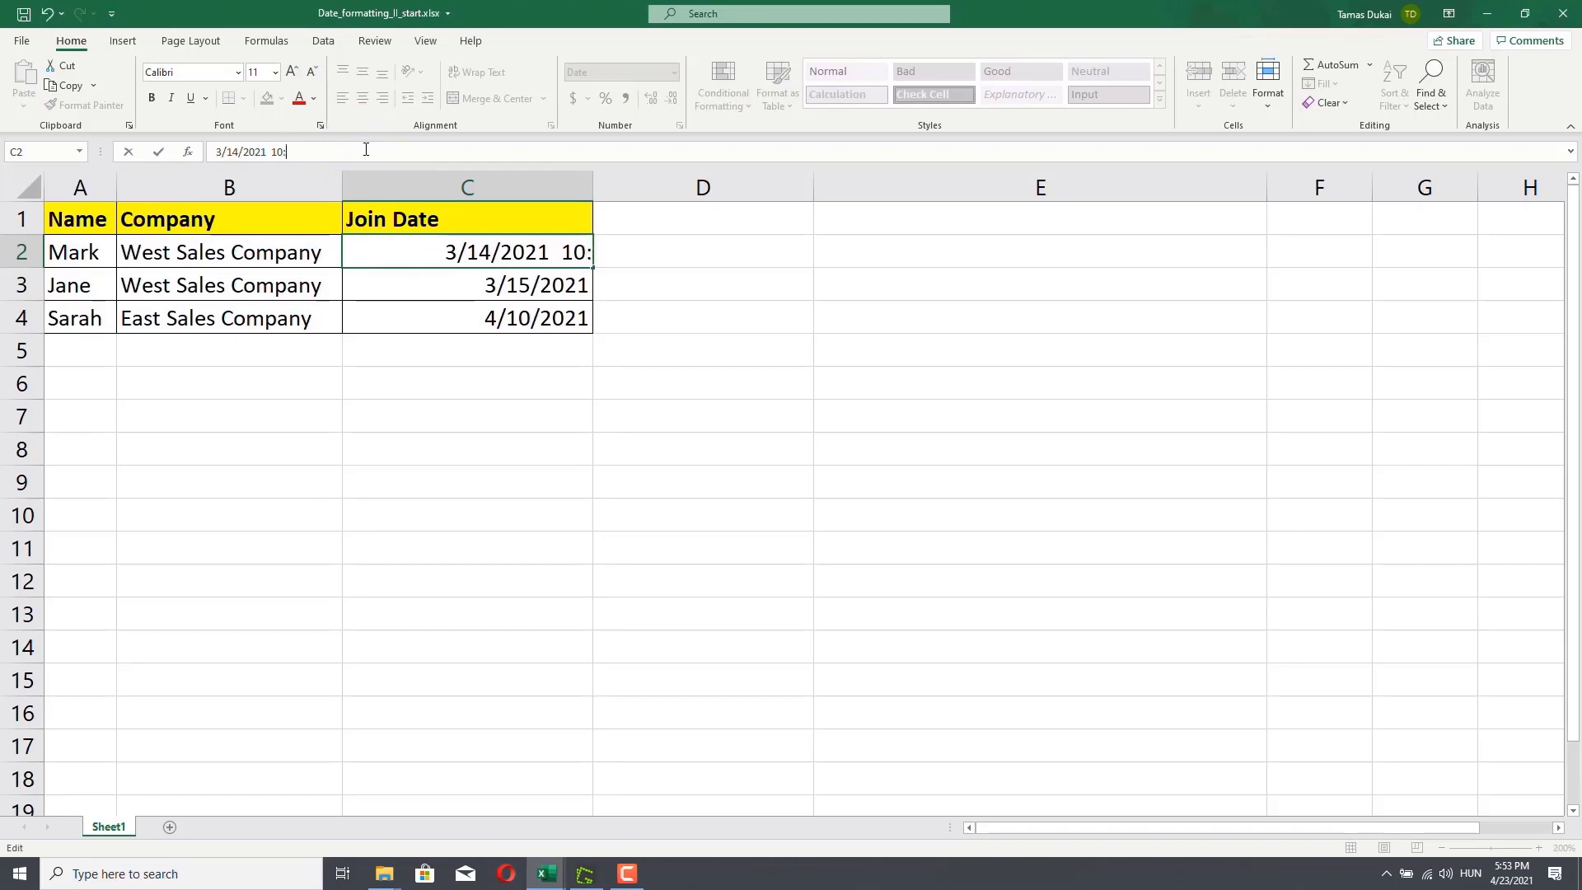
key(Return)
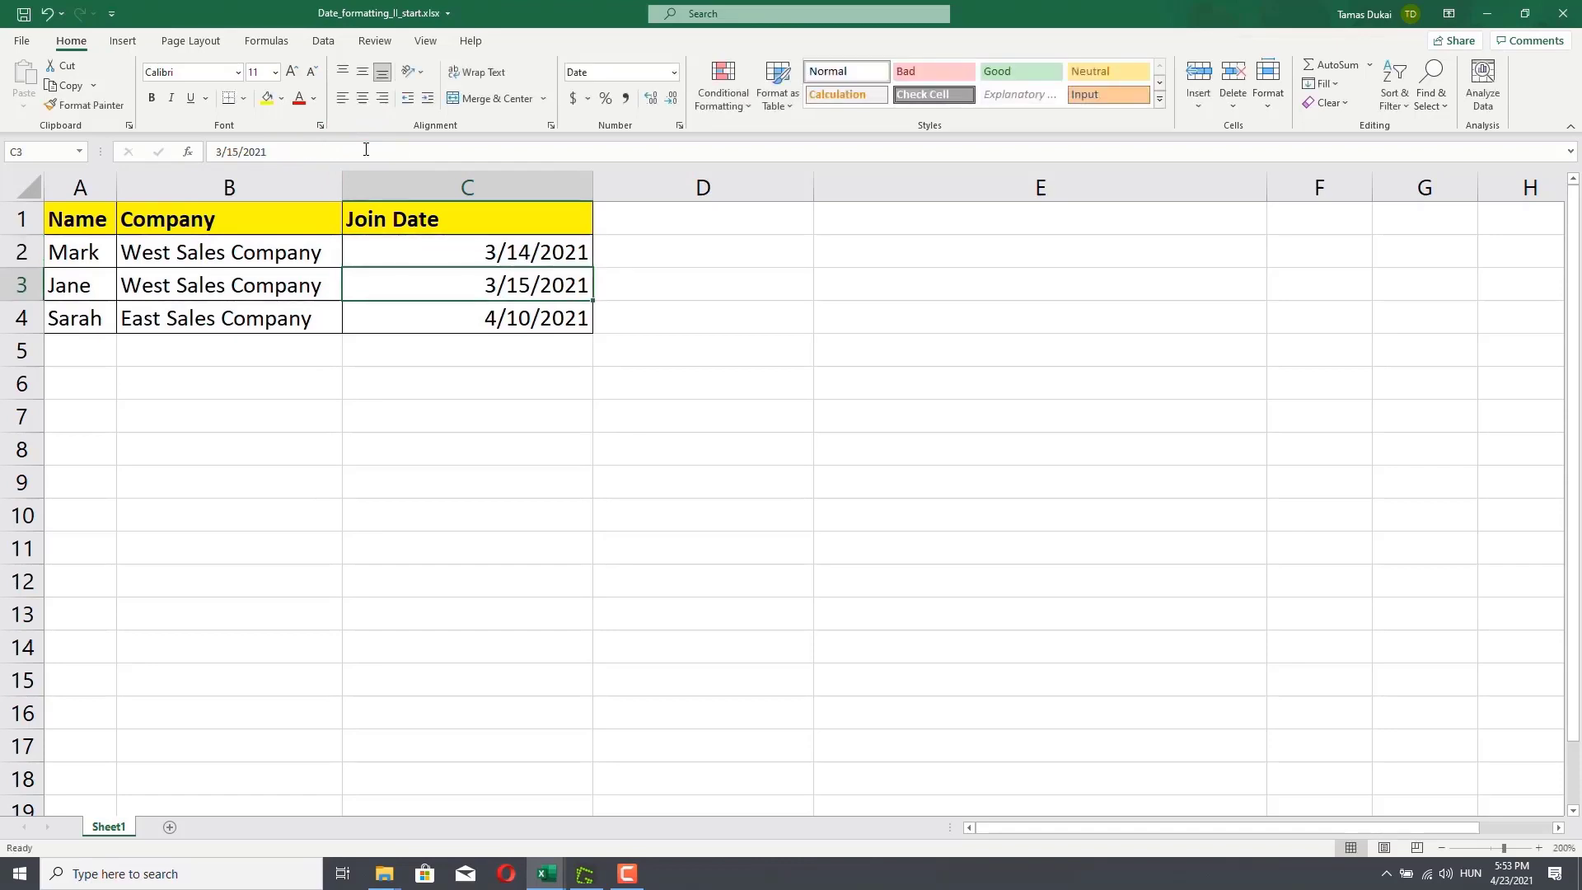
click(460, 249)
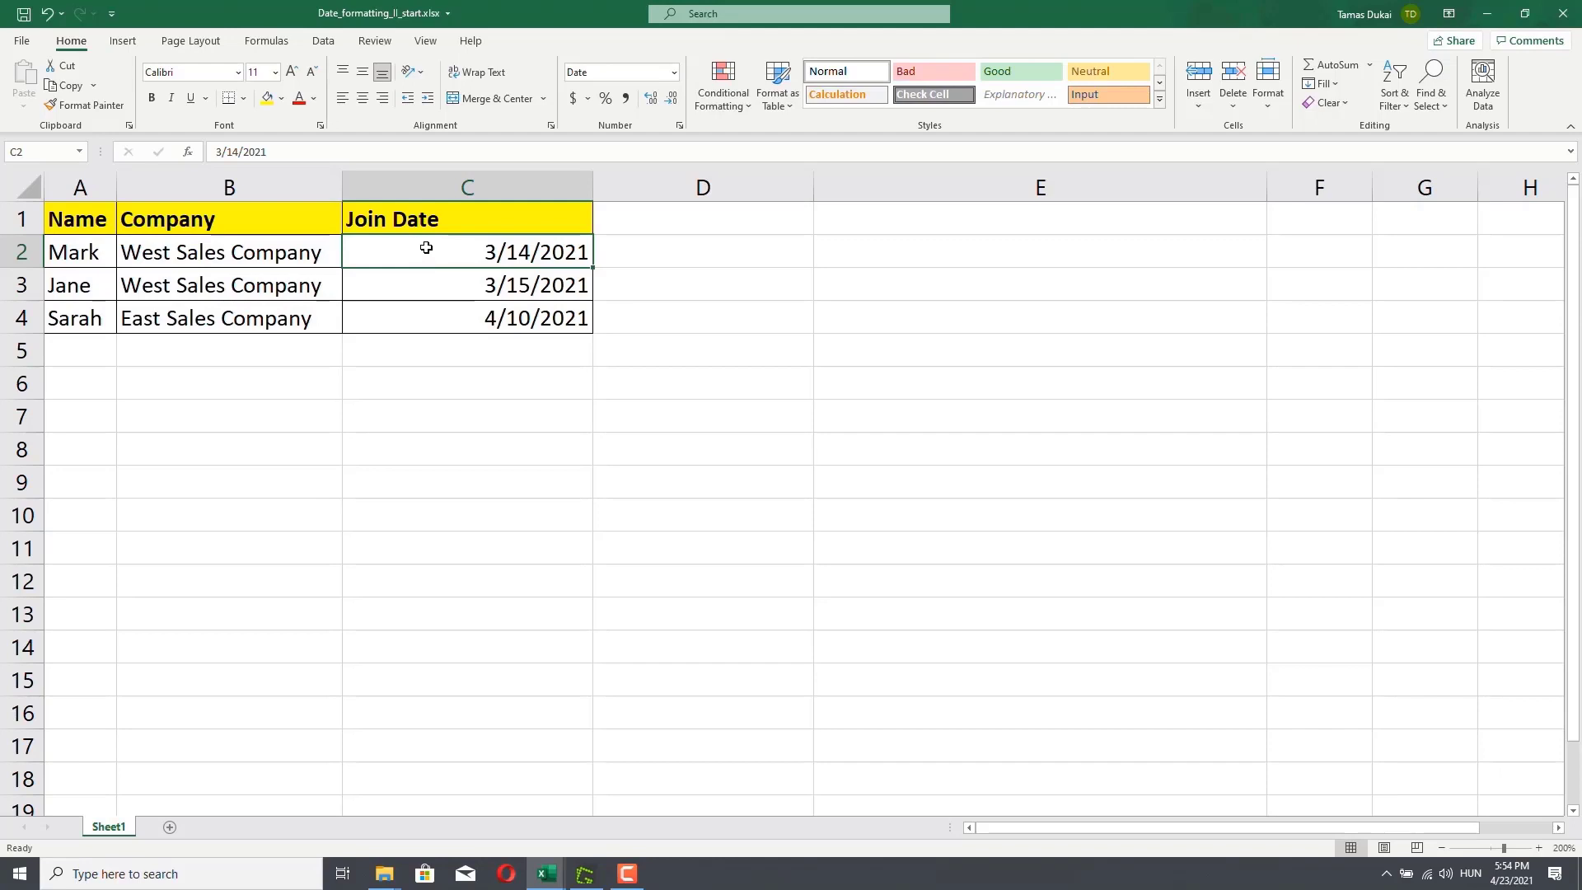
Format the join dates in C2:C4 as Number with no decimal places.
drag(426, 248, 426, 316)
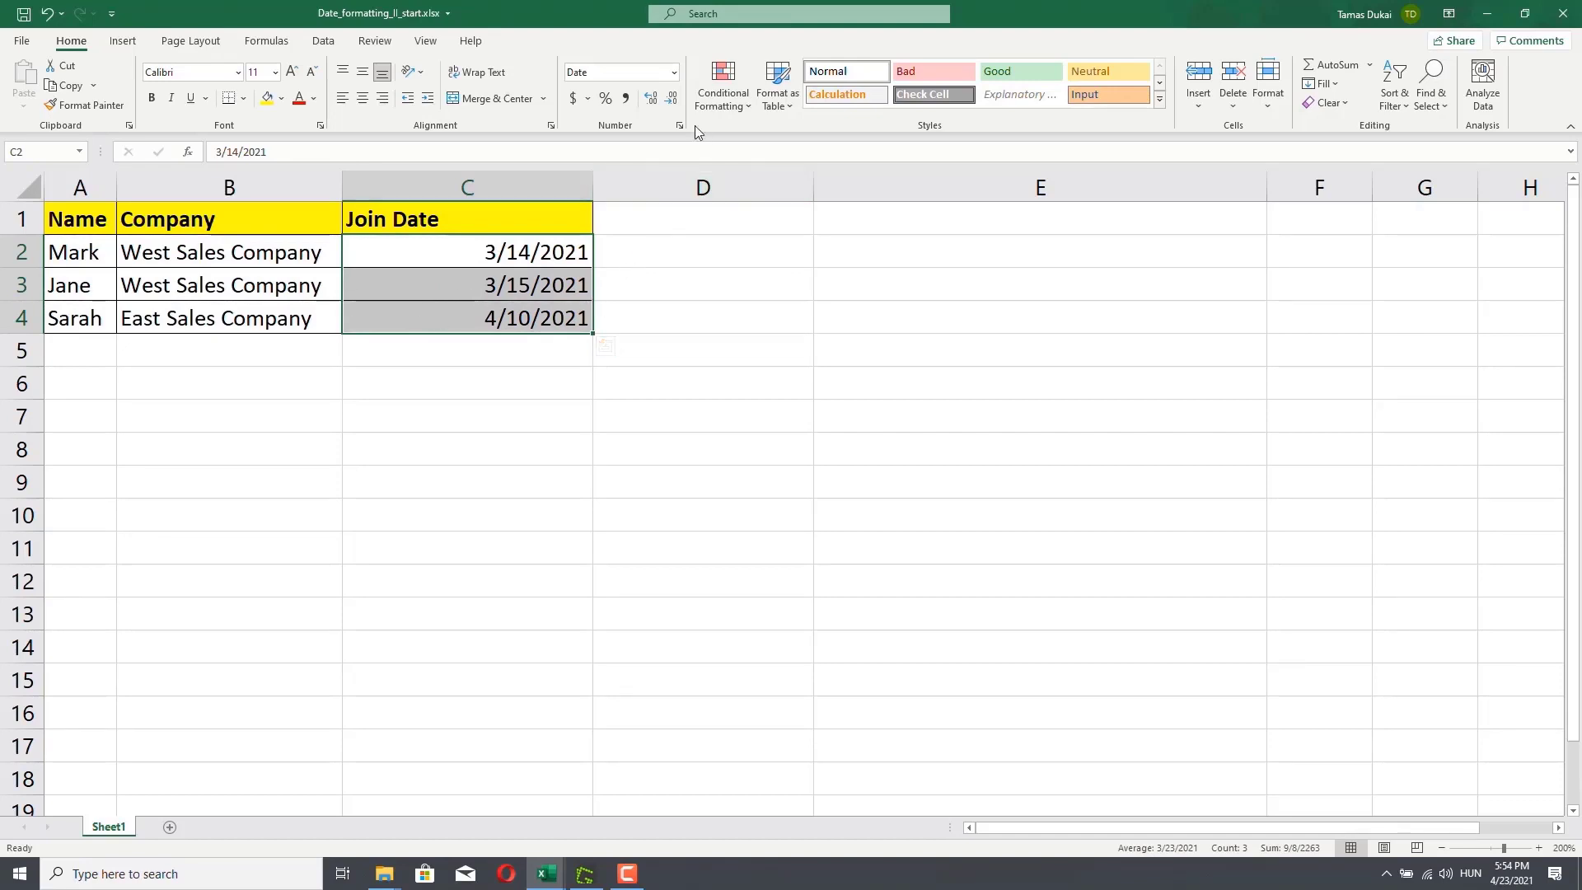
click(674, 74)
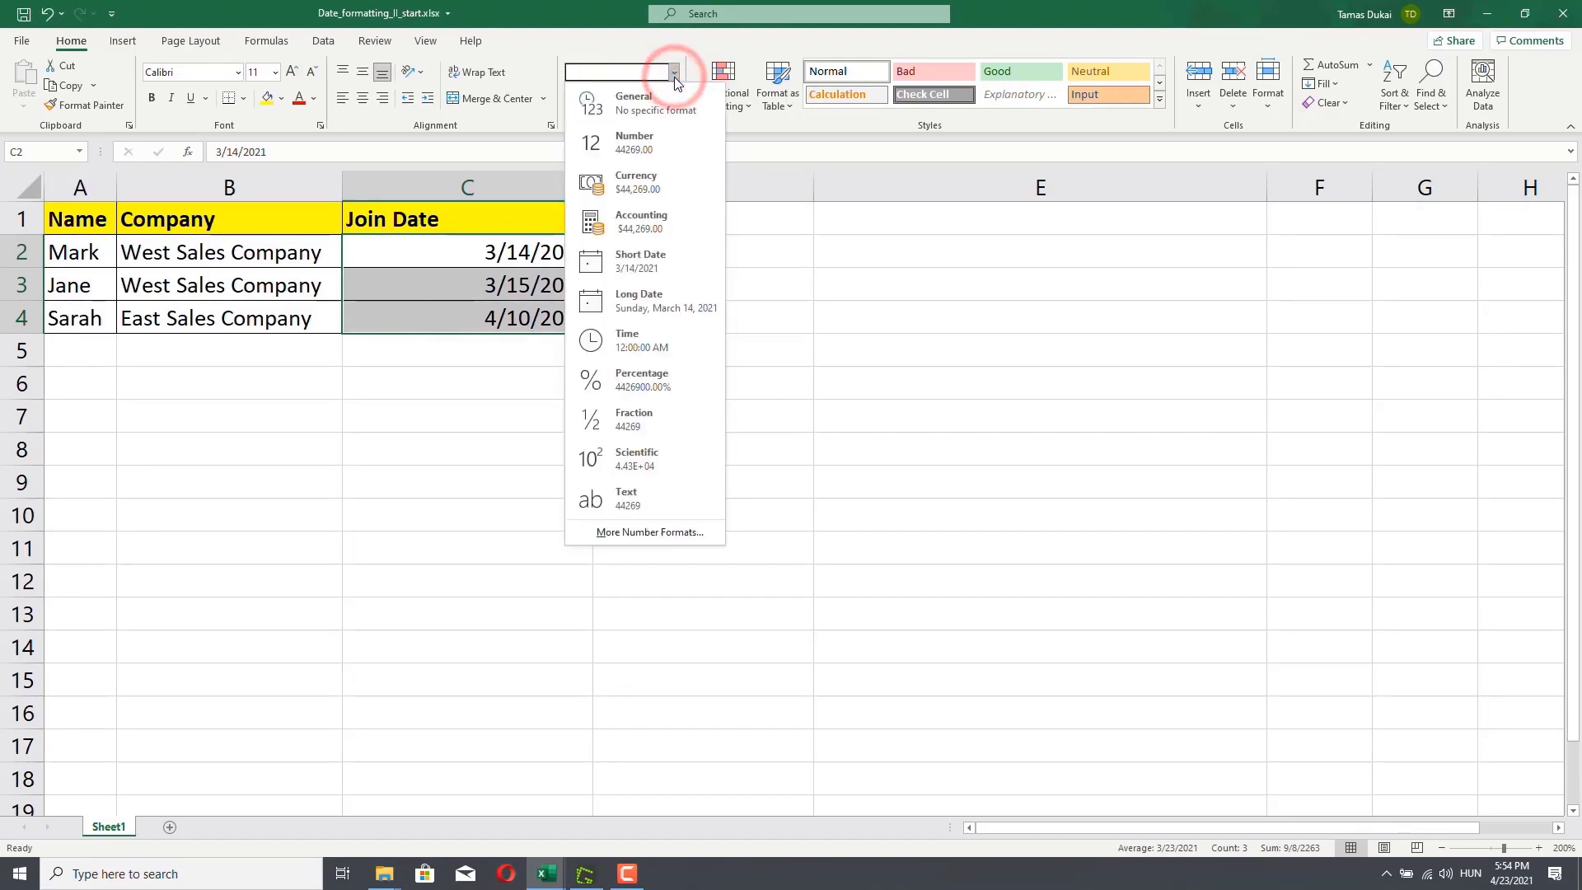
click(661, 145)
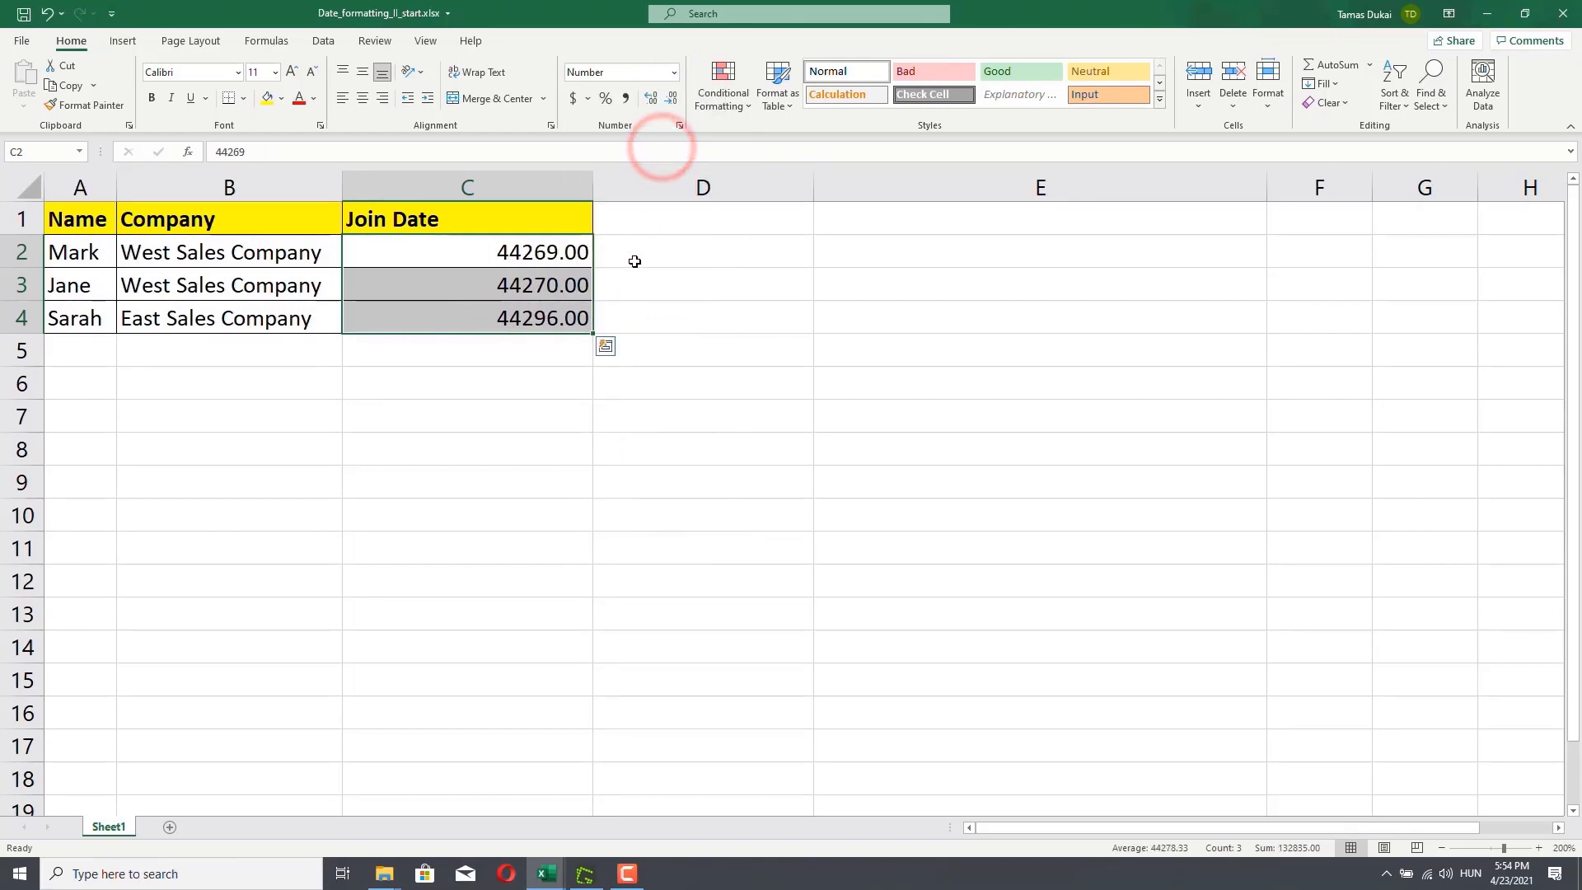
click(673, 97)
click(673, 97)
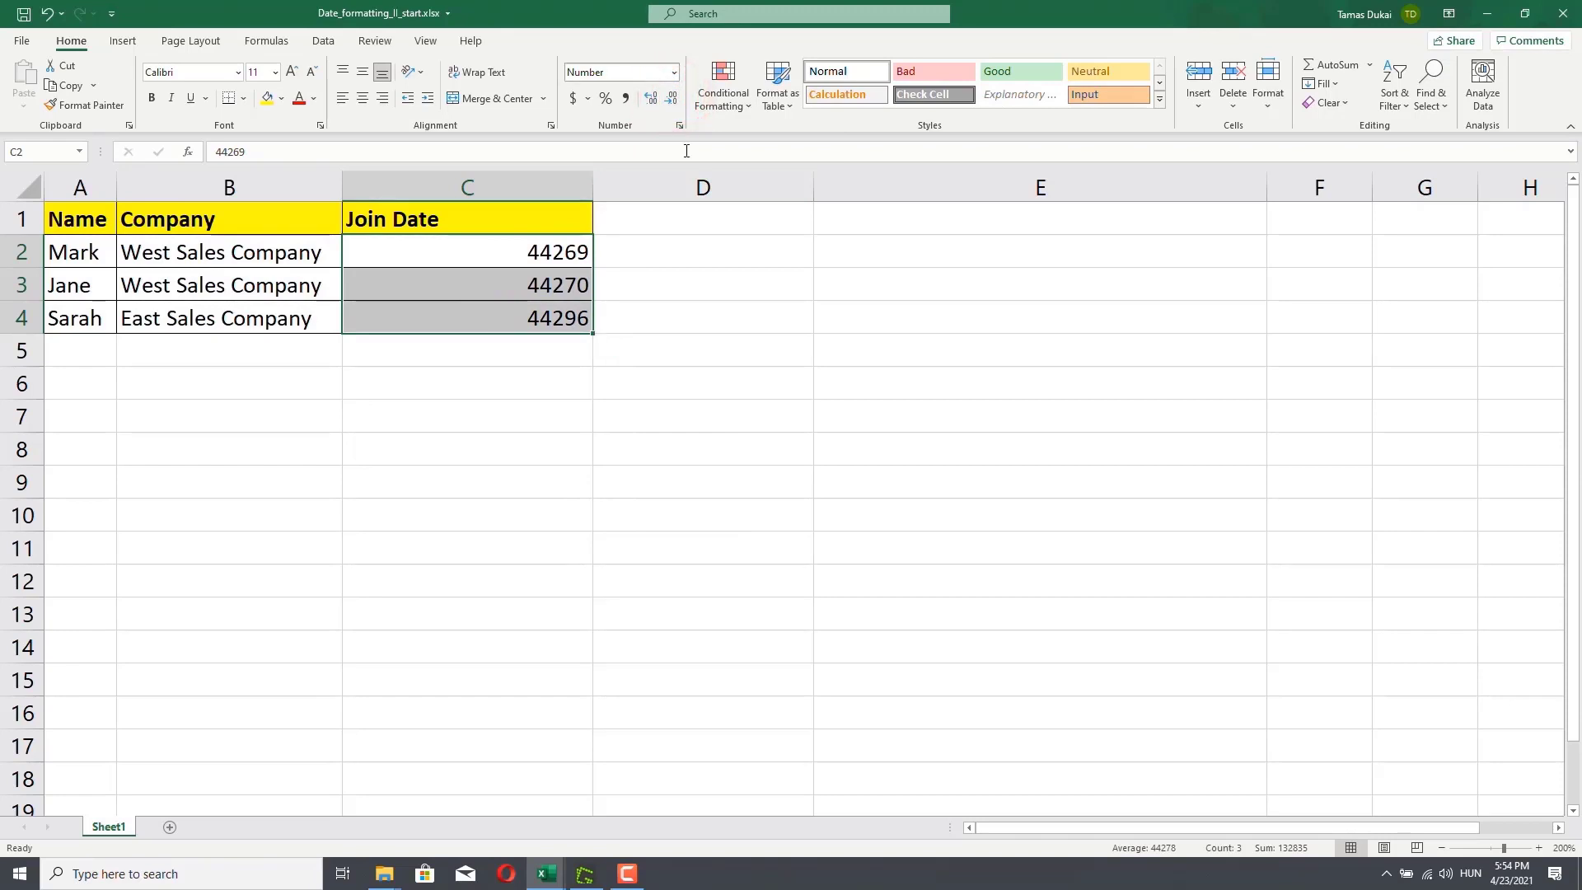
click(528, 248)
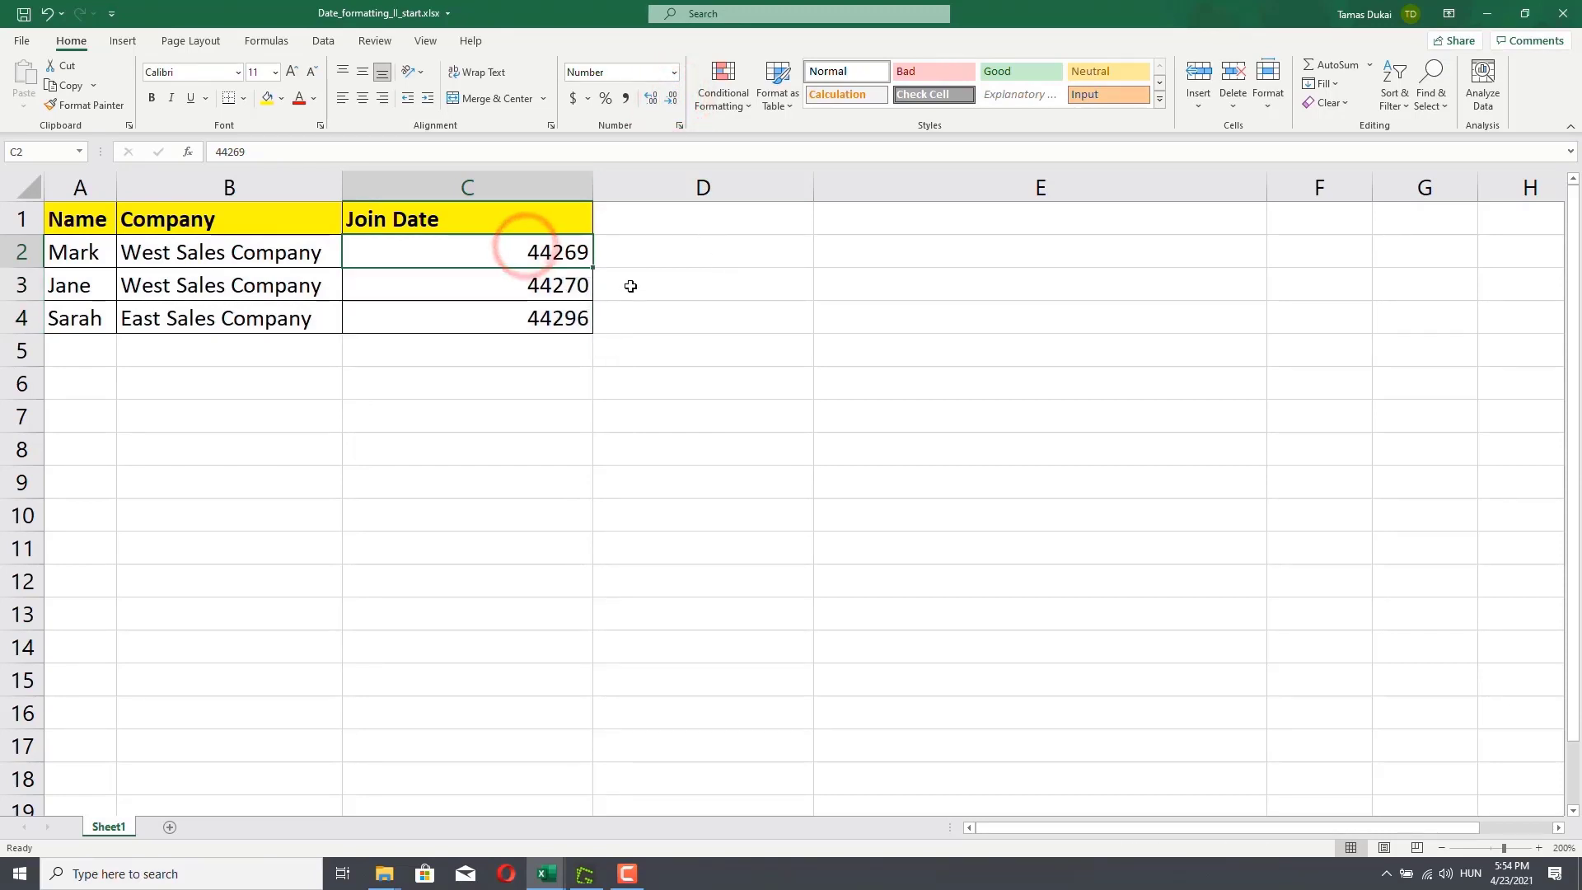
click(673, 75)
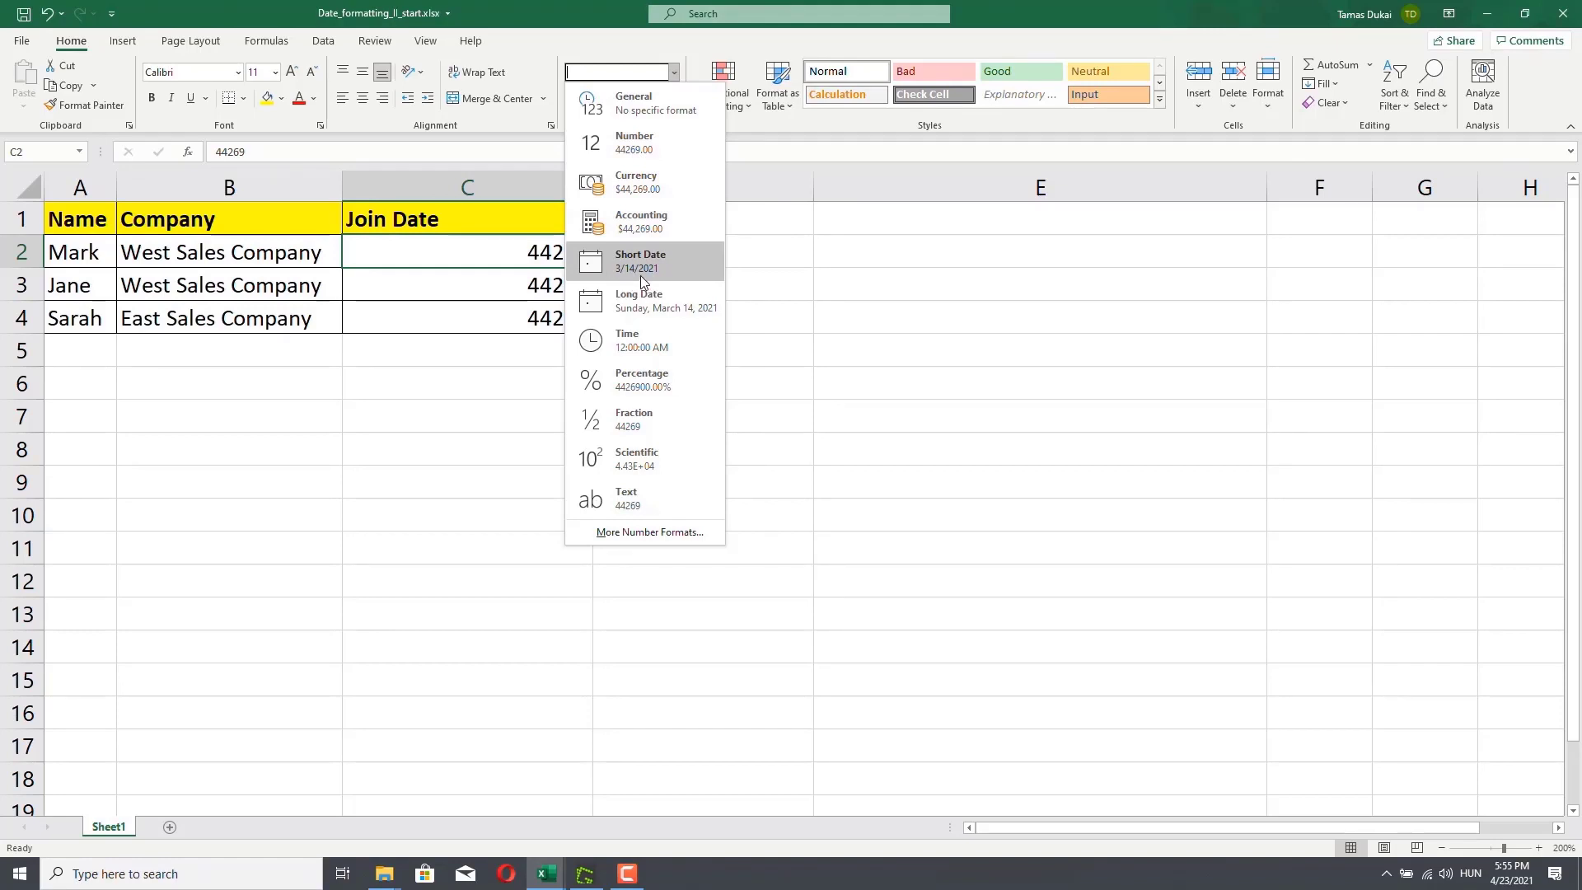
click(543, 229)
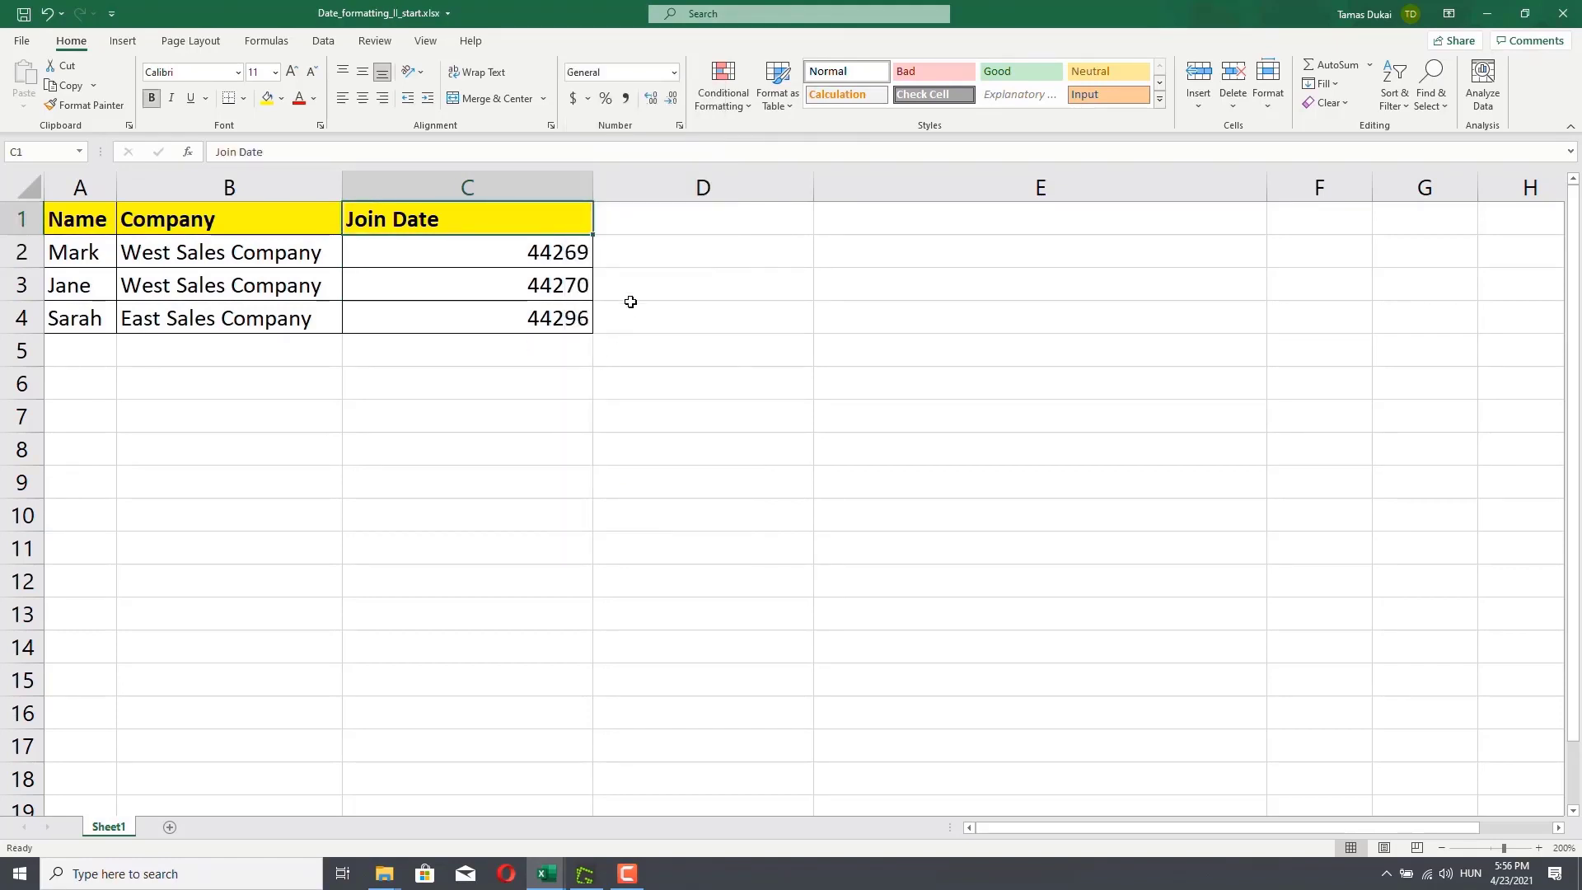
Replace the value in C4 with 1 and format the cell as Short Date.
click(537, 320)
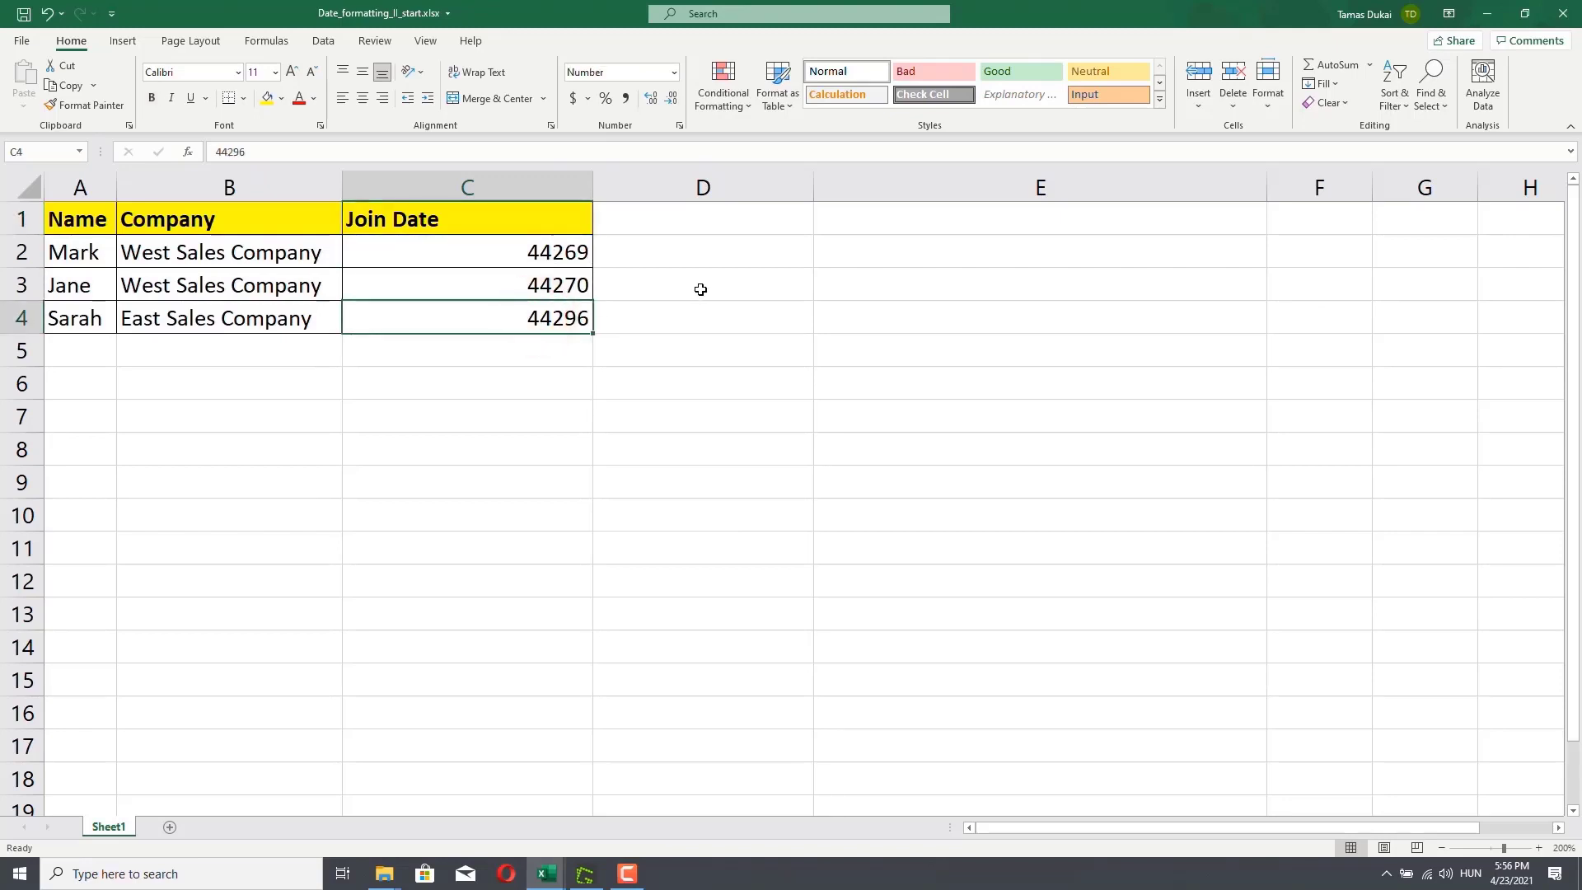
text(1)
key(Return)
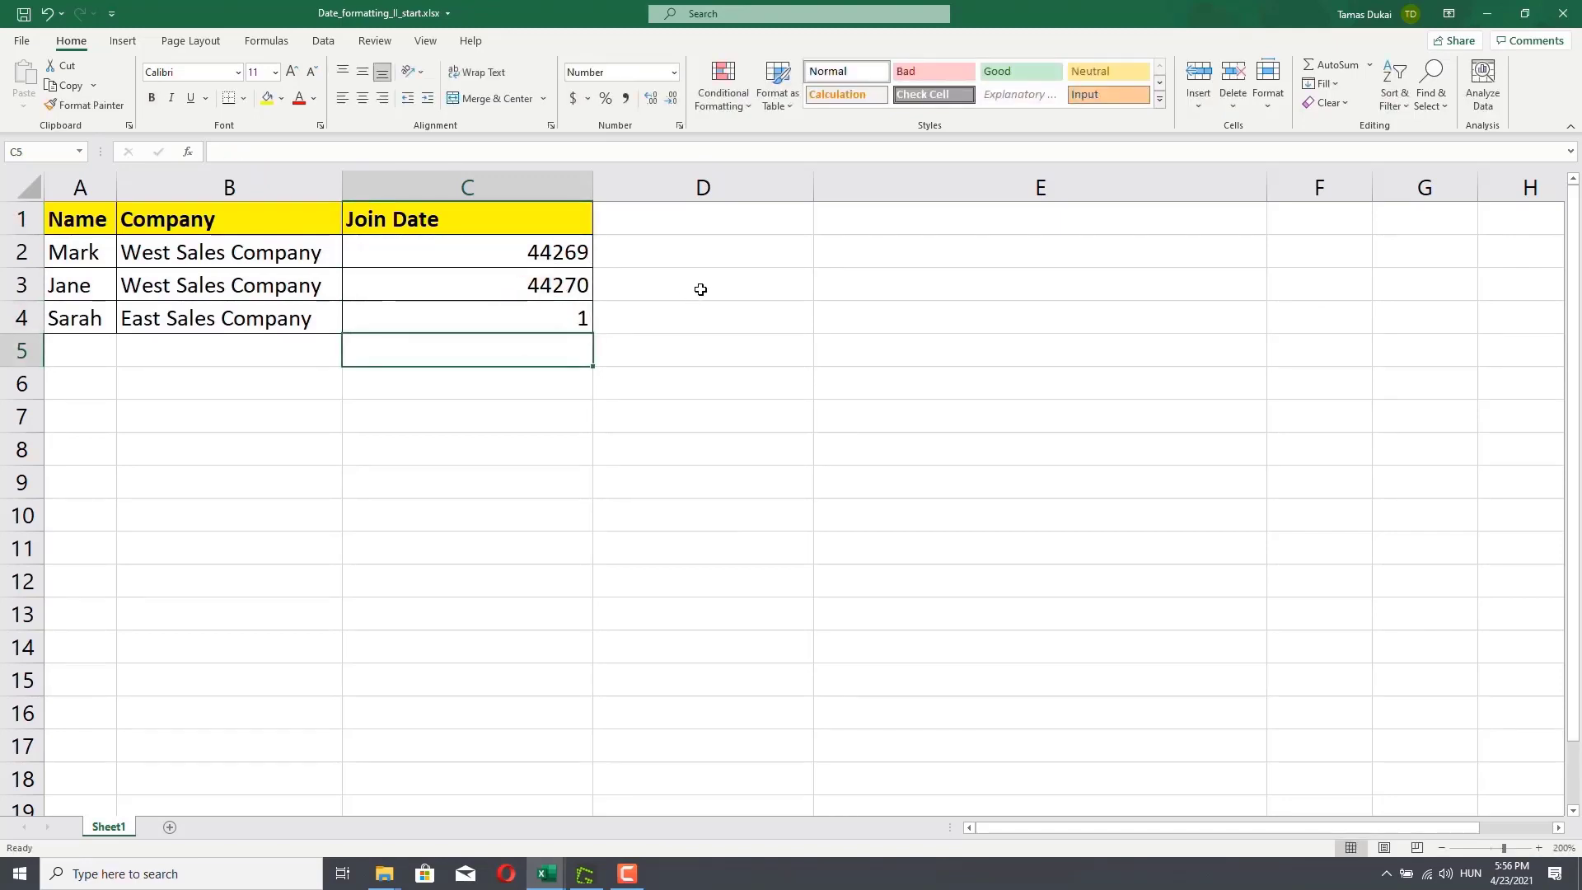
key(Up)
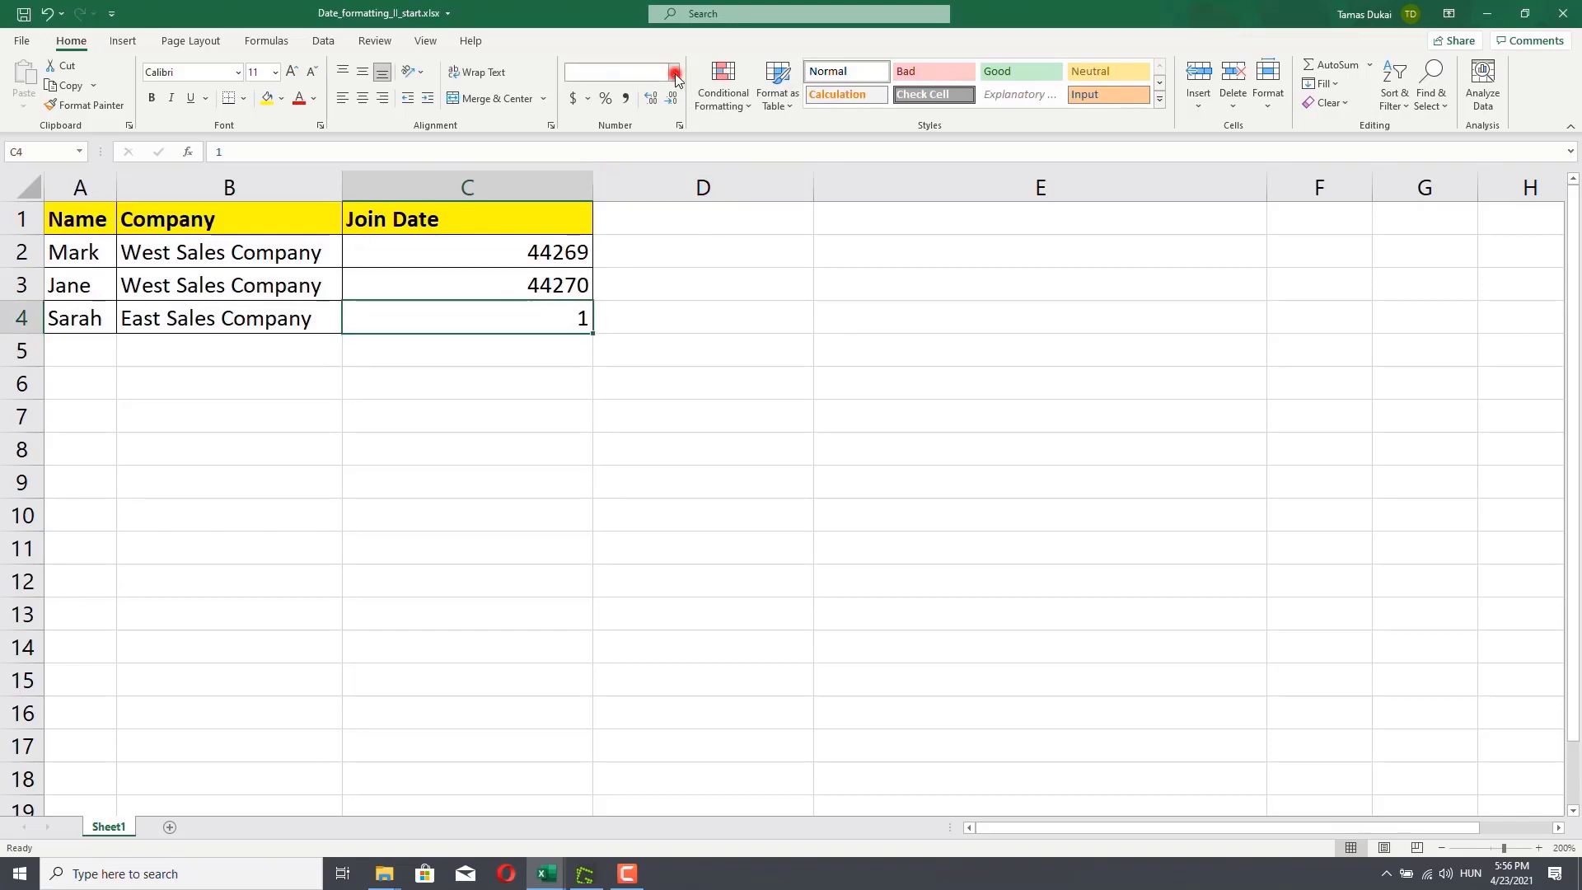
click(674, 72)
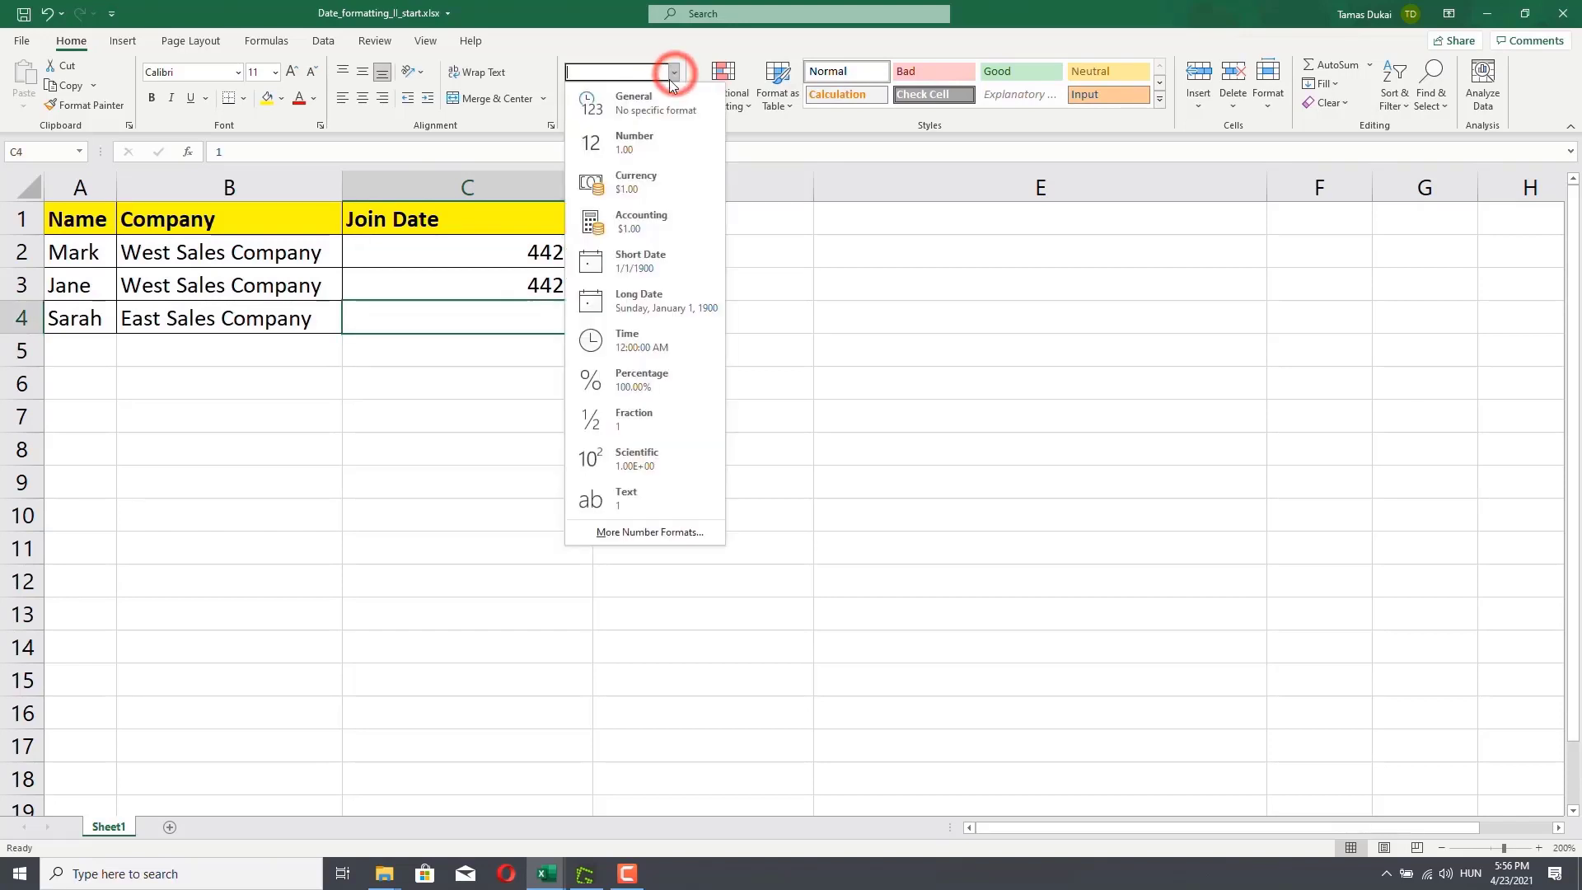
click(673, 268)
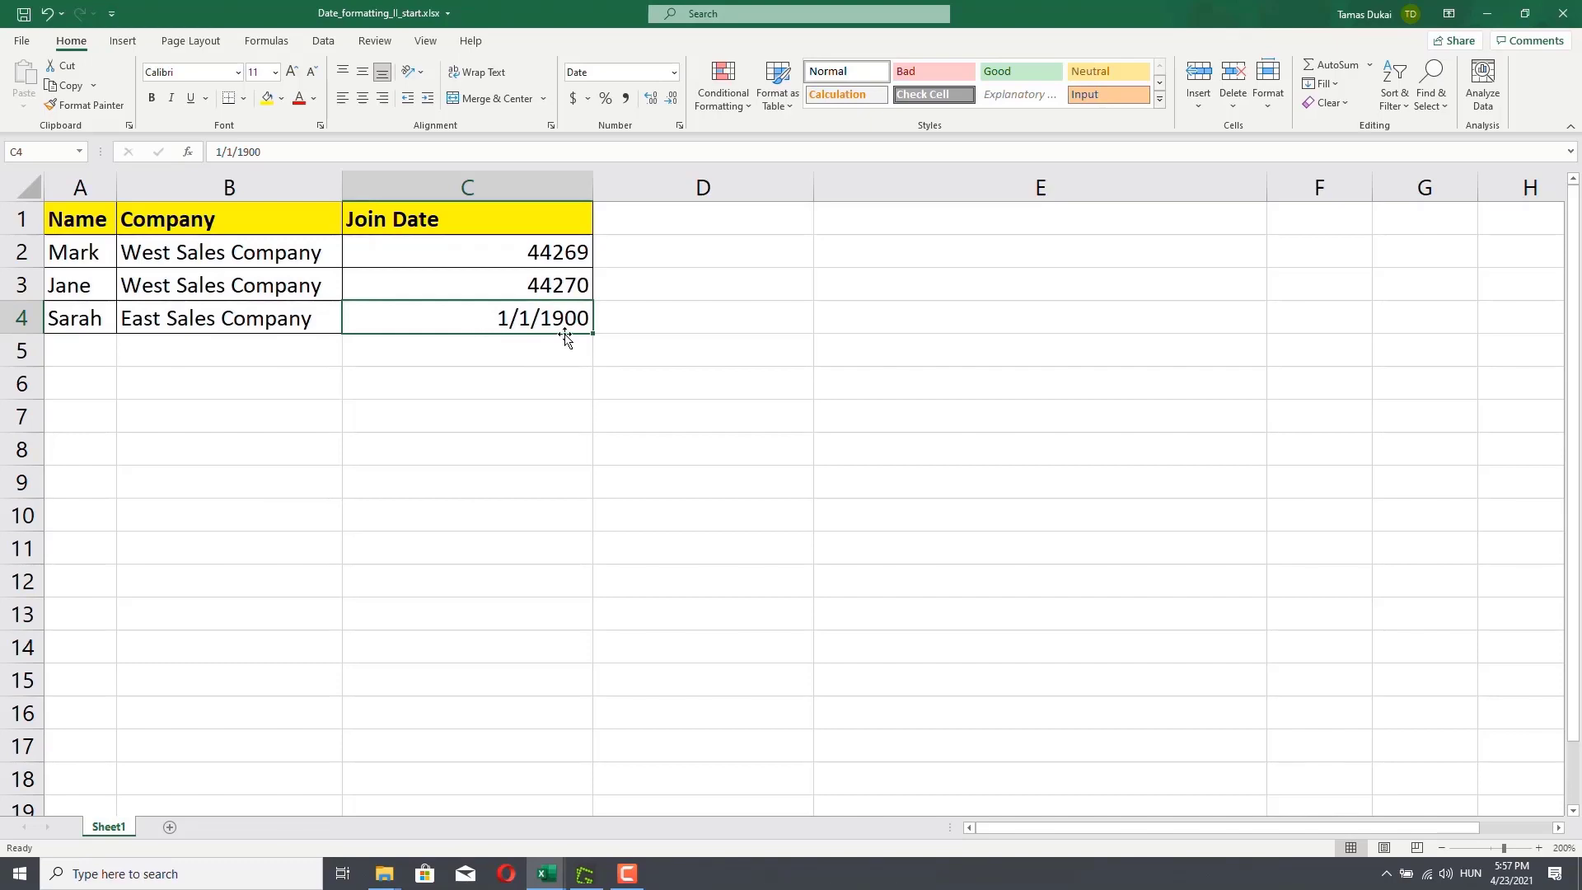
Enter 2 in D4 and format the cell as Short Date.
click(636, 311)
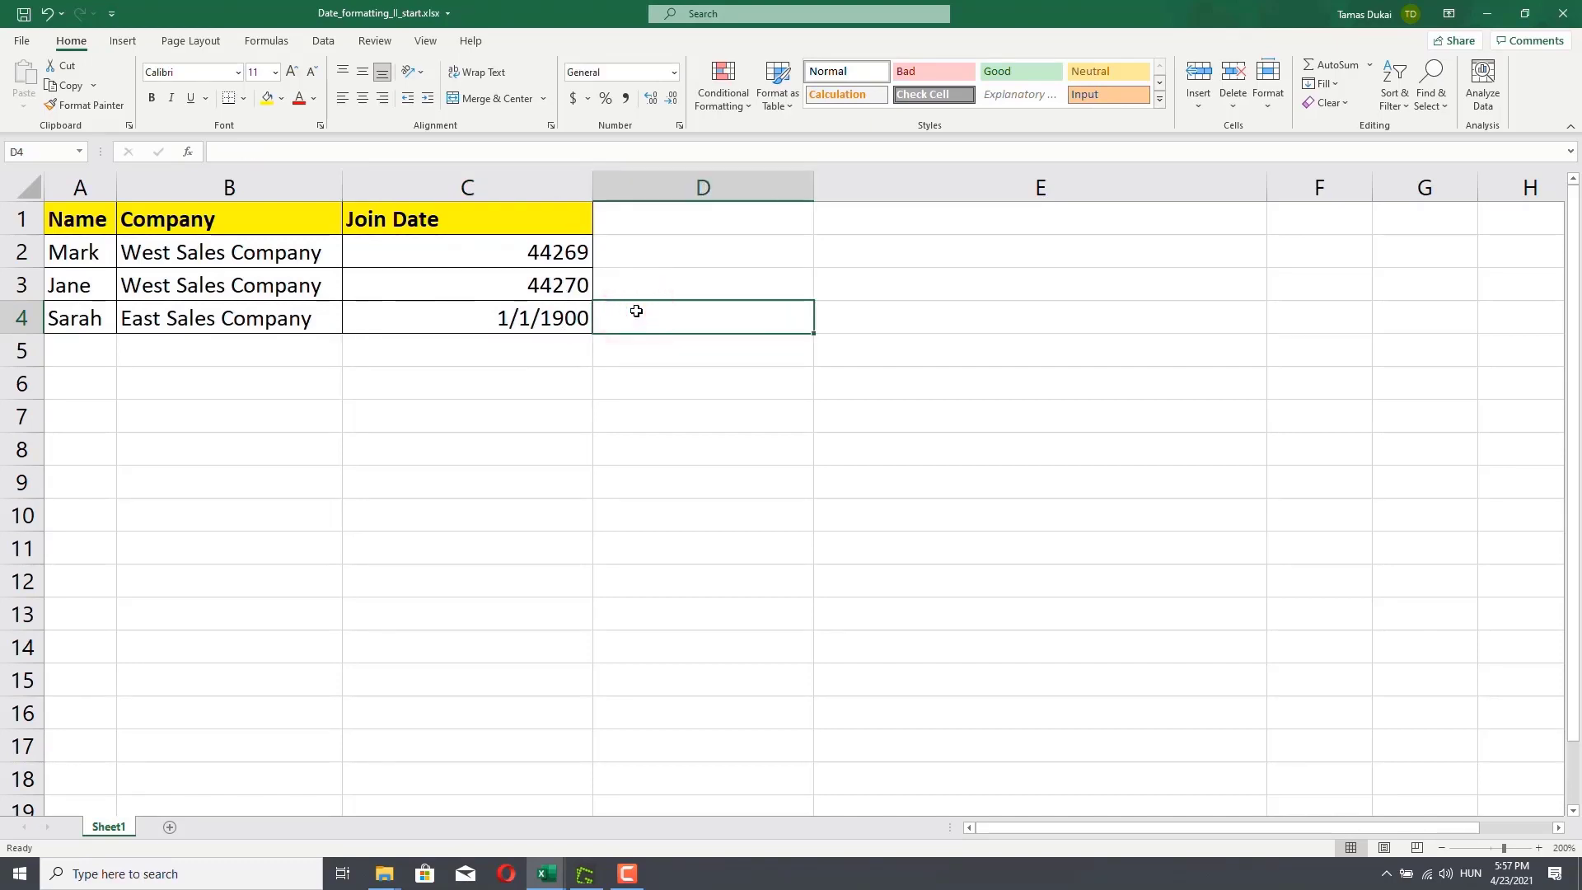
text(2)
key(ctrl+Return)
click(674, 72)
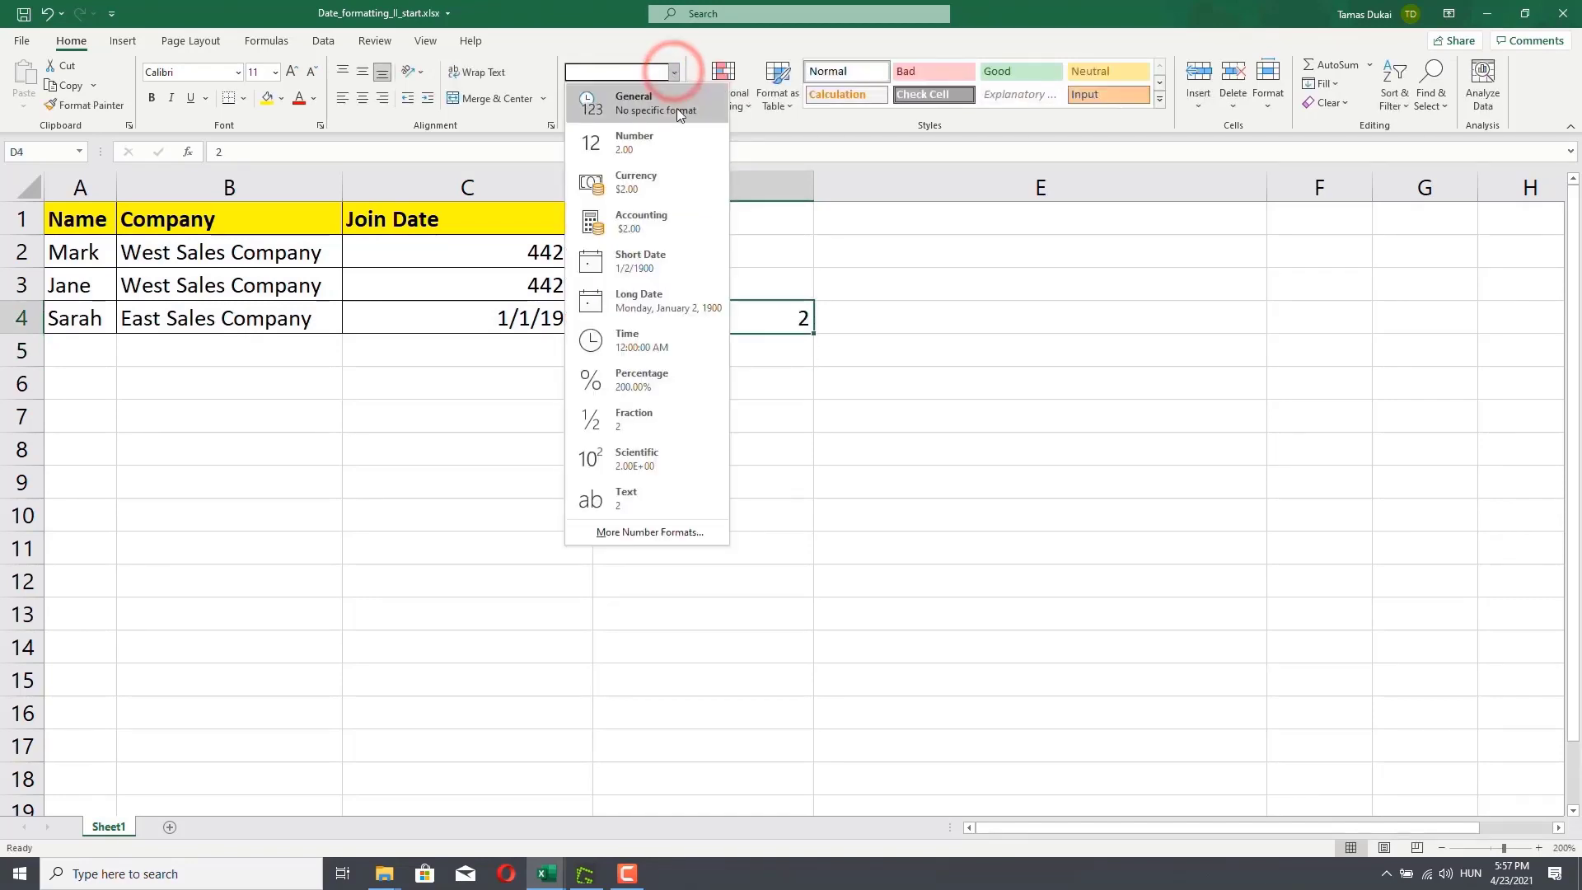
click(657, 264)
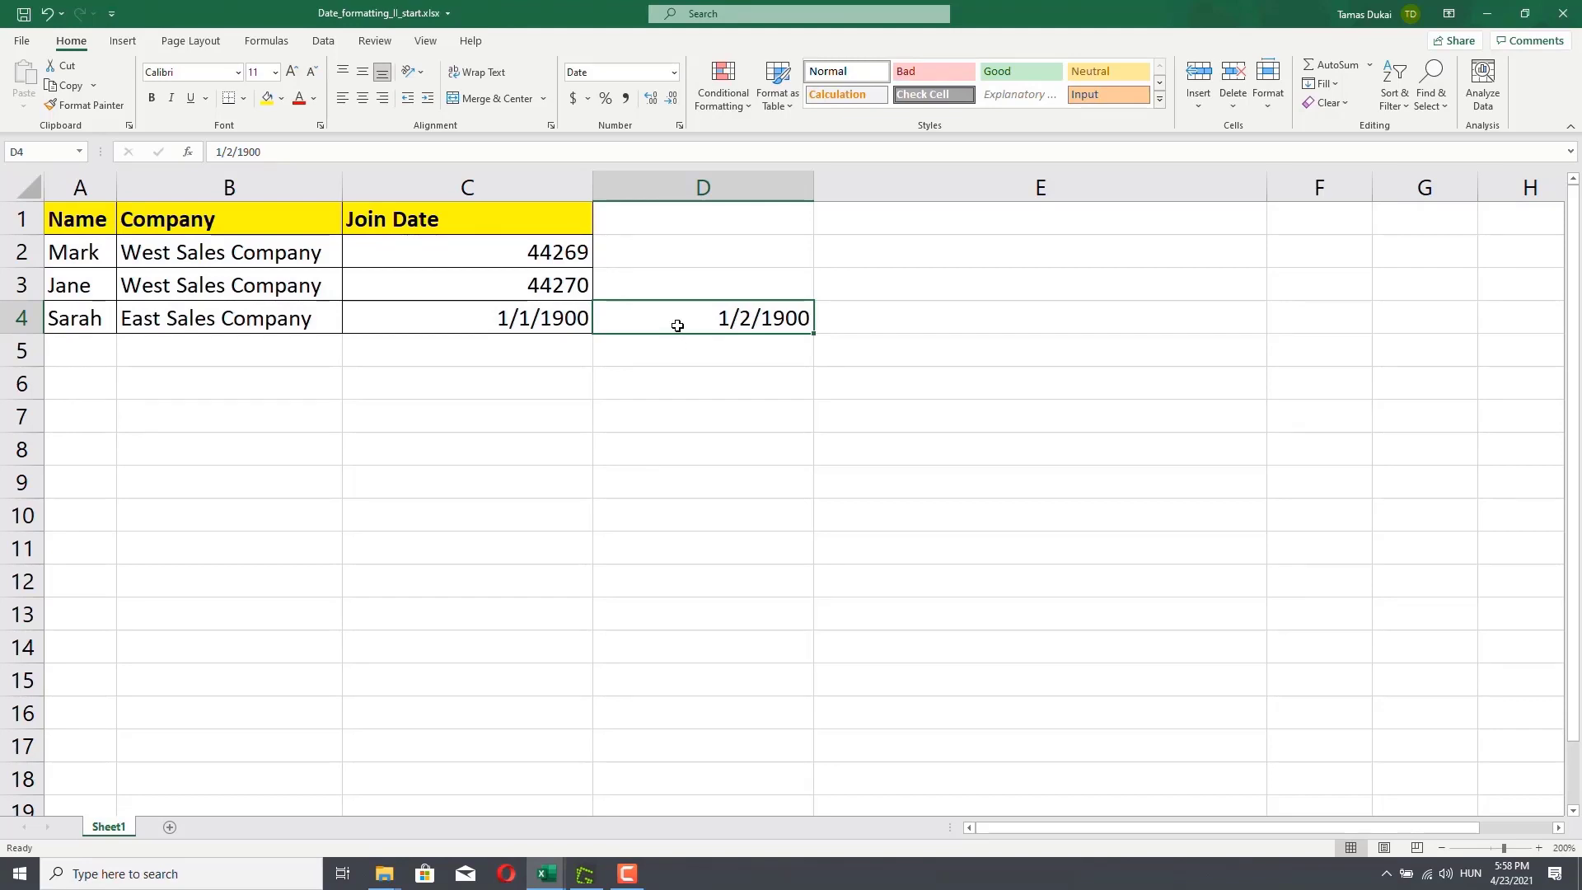
Format C2 as Short Date and return it to Number with no decimal places.
click(503, 260)
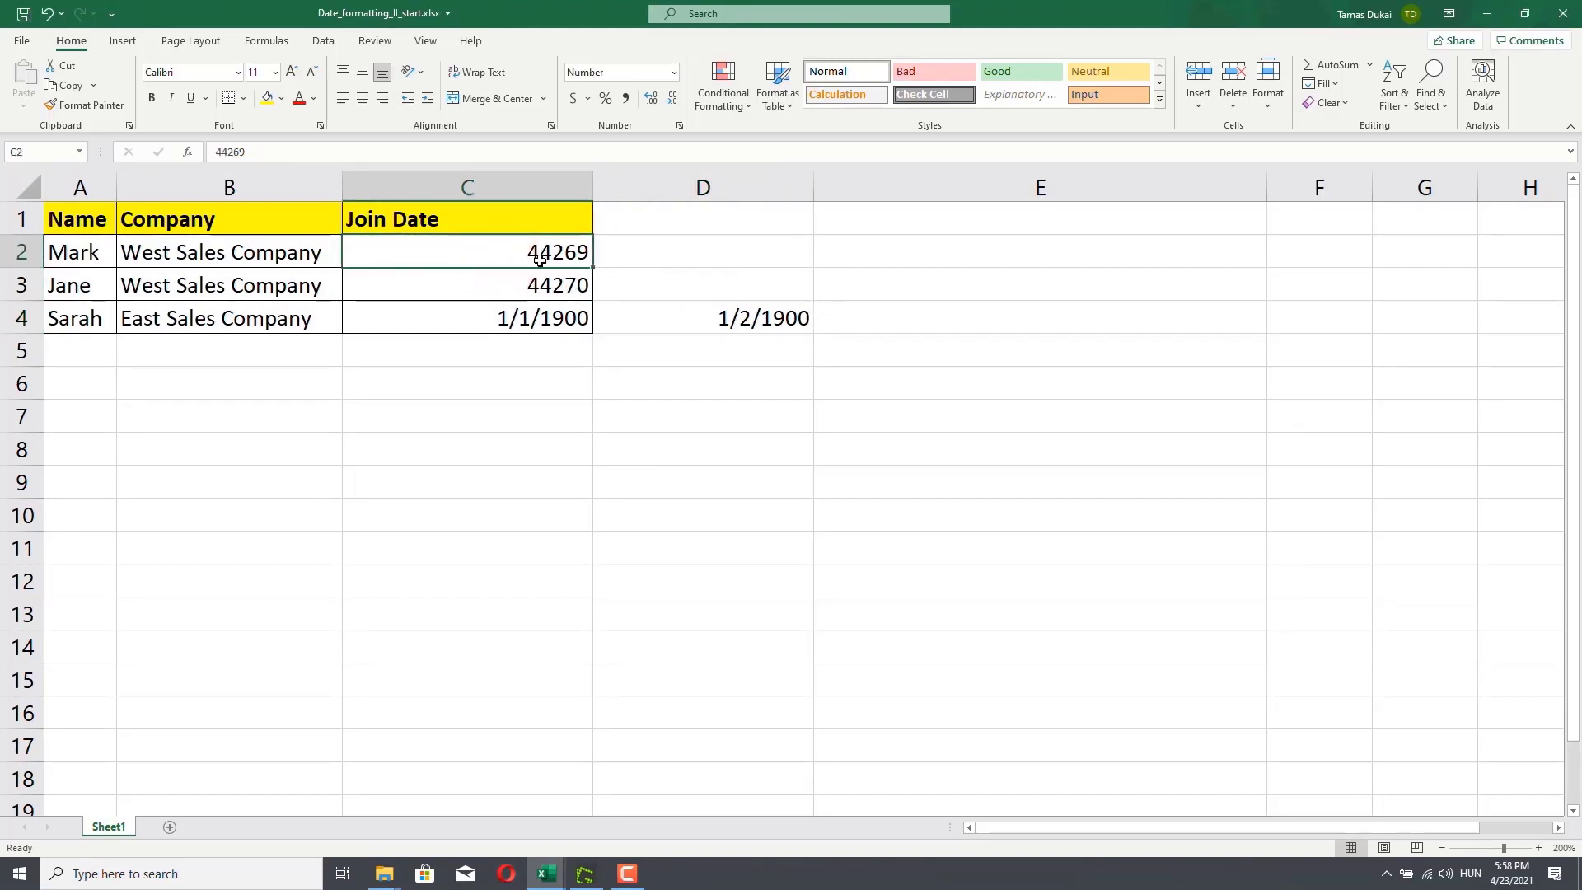
click(674, 72)
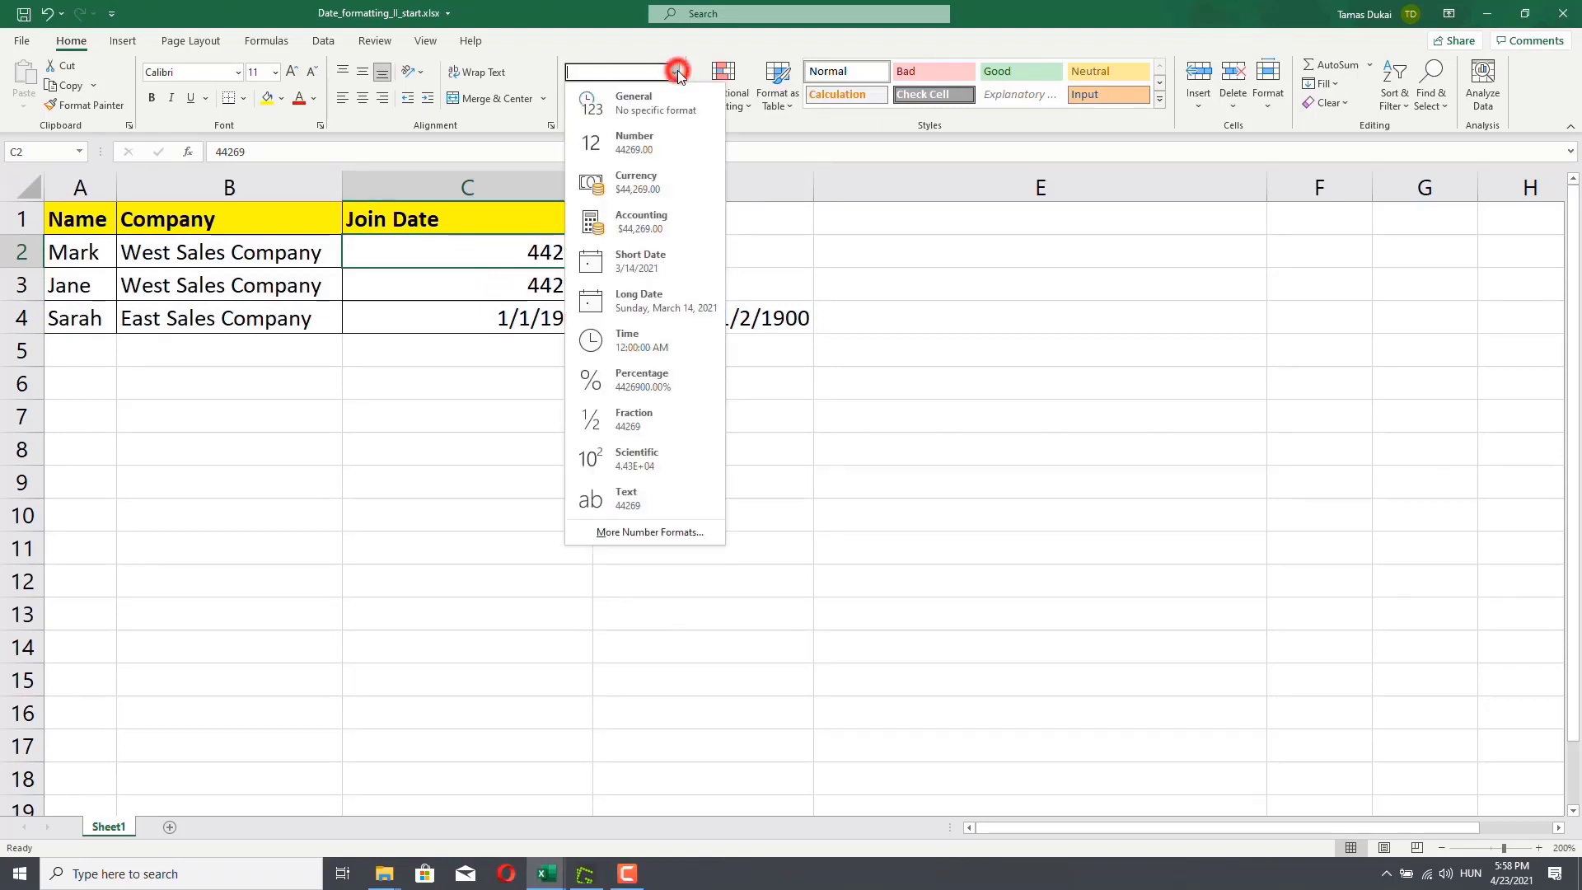
click(680, 260)
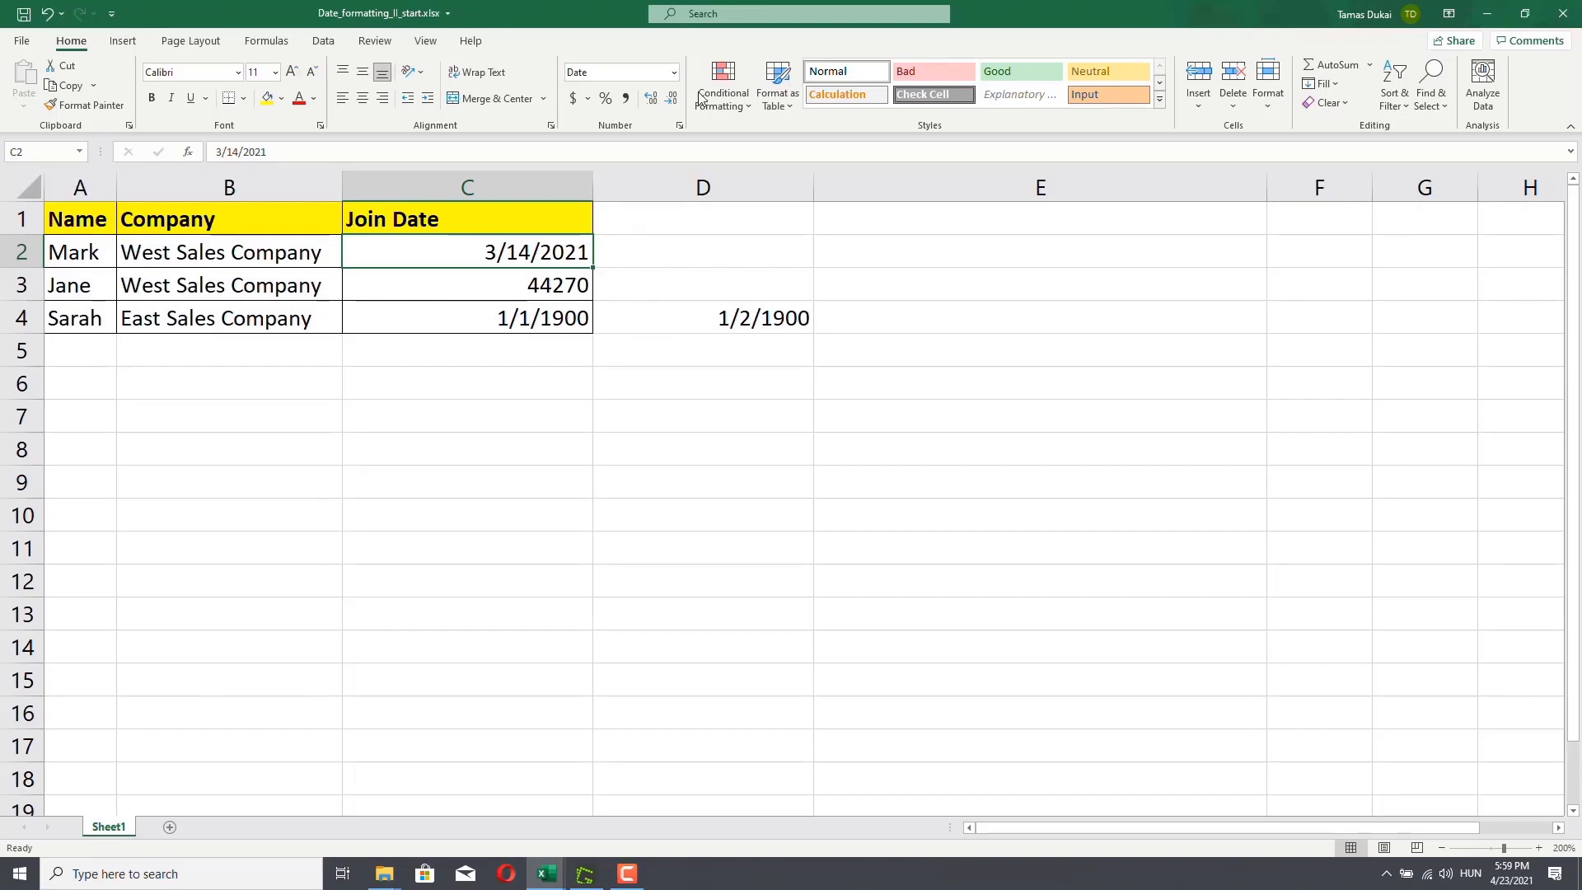
click(674, 72)
click(651, 143)
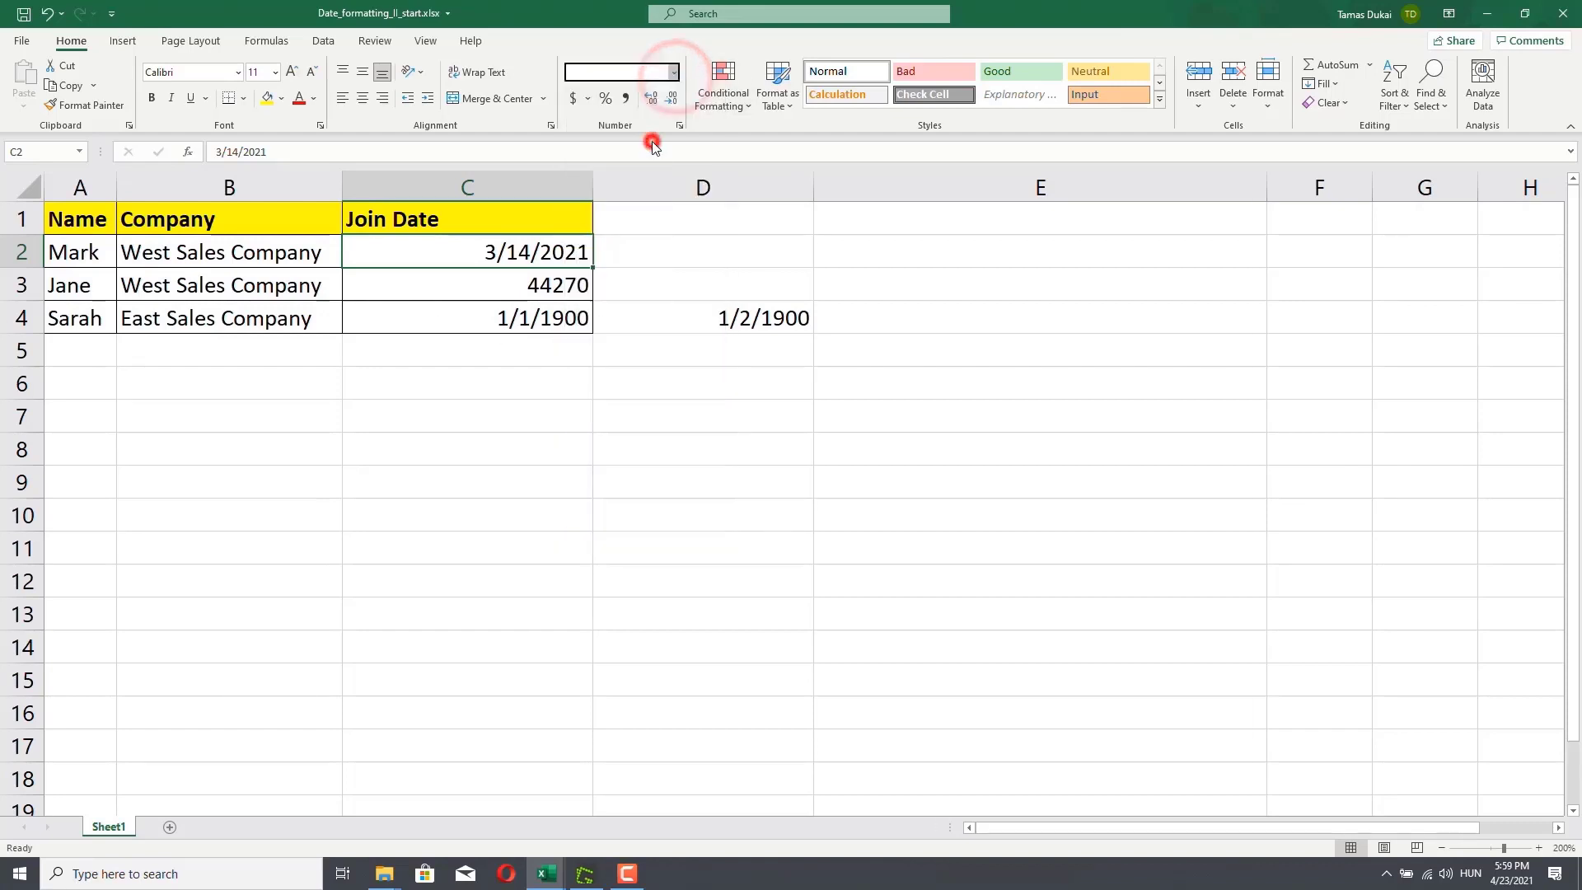
click(673, 100)
click(673, 99)
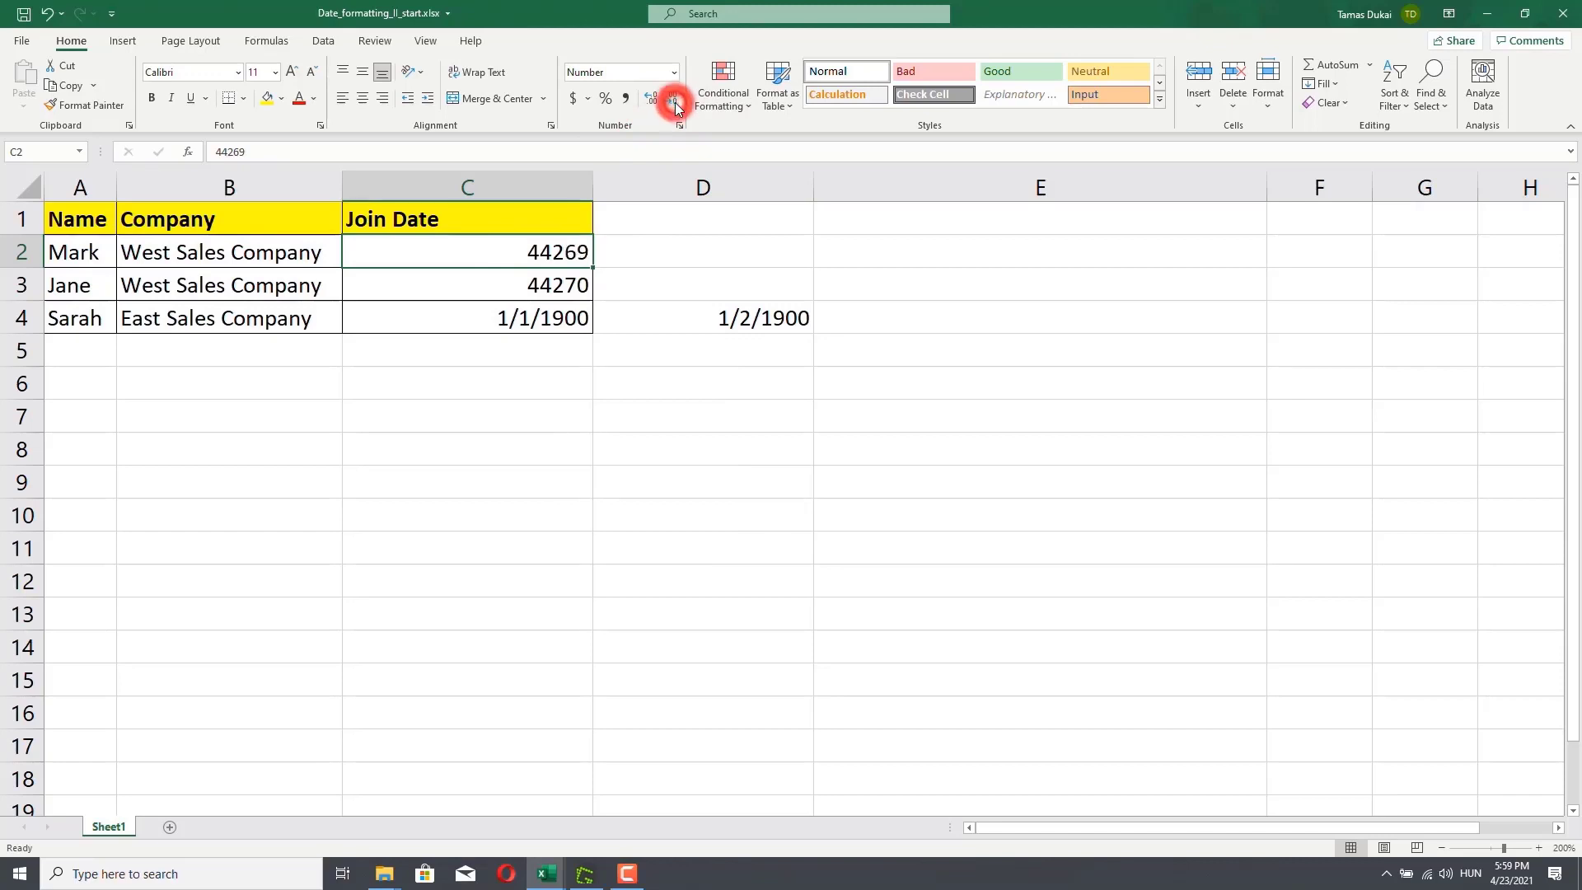
Change the value in C2 to 44269.25 and show it with two decimal places.
click(524, 286)
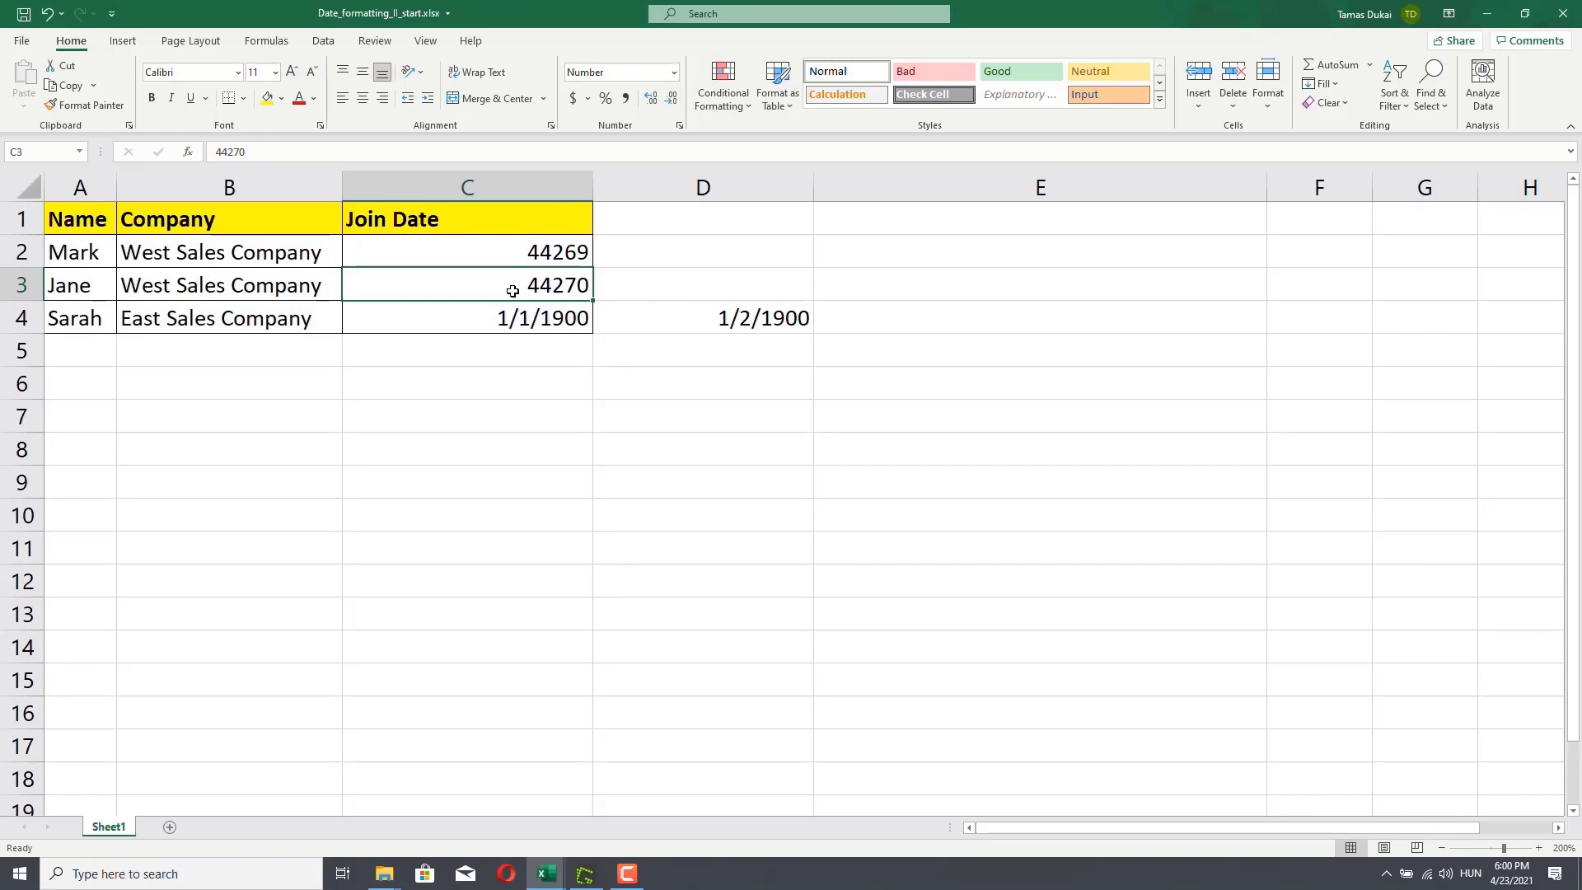
click(514, 253)
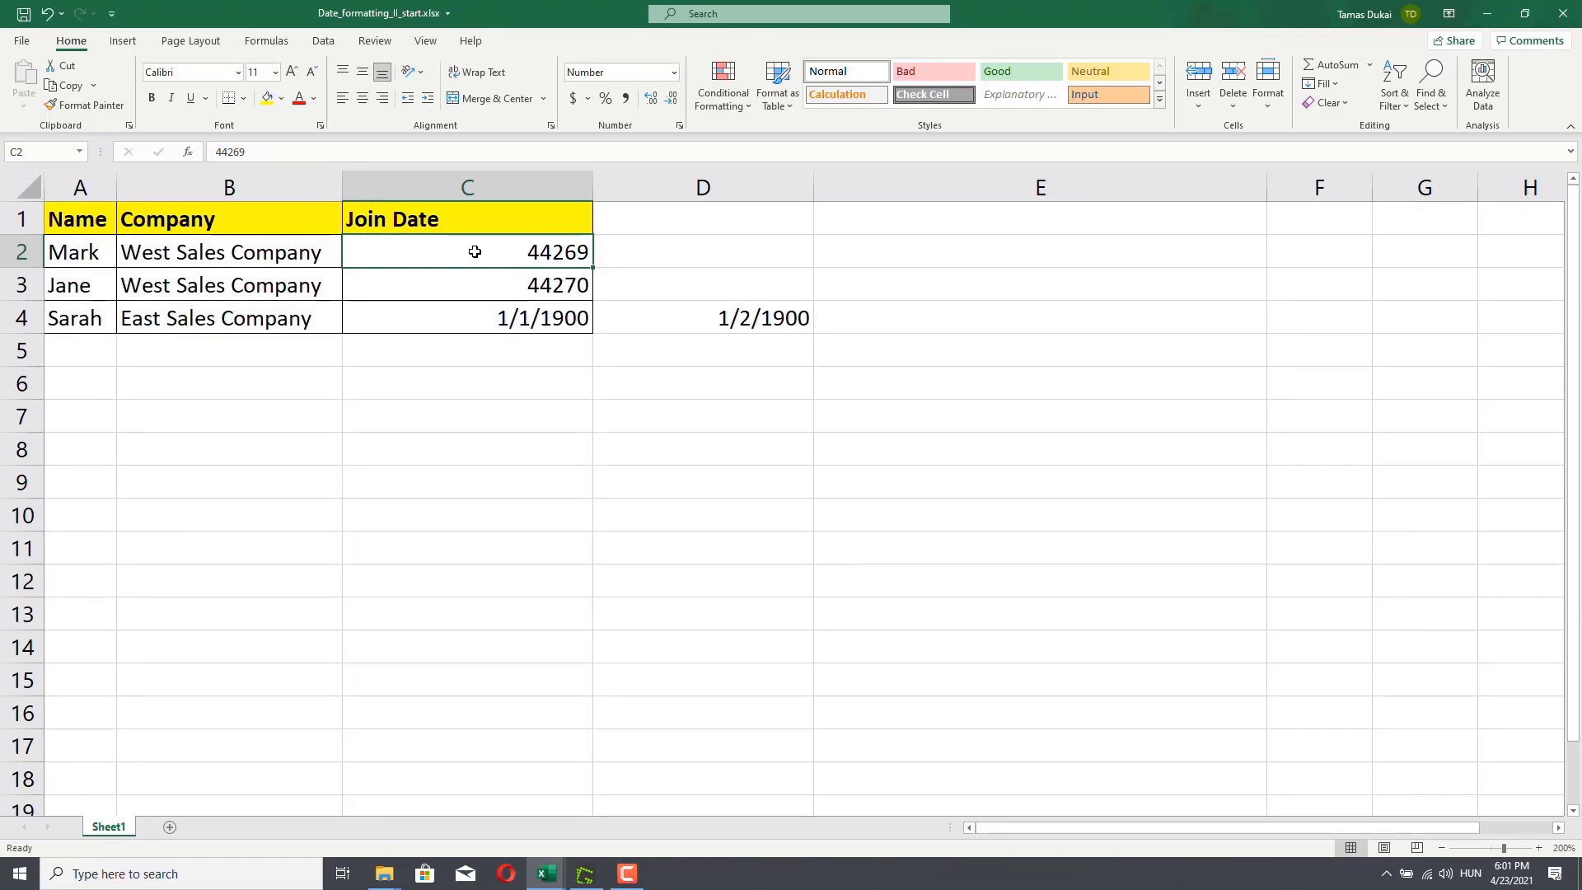
click(276, 155)
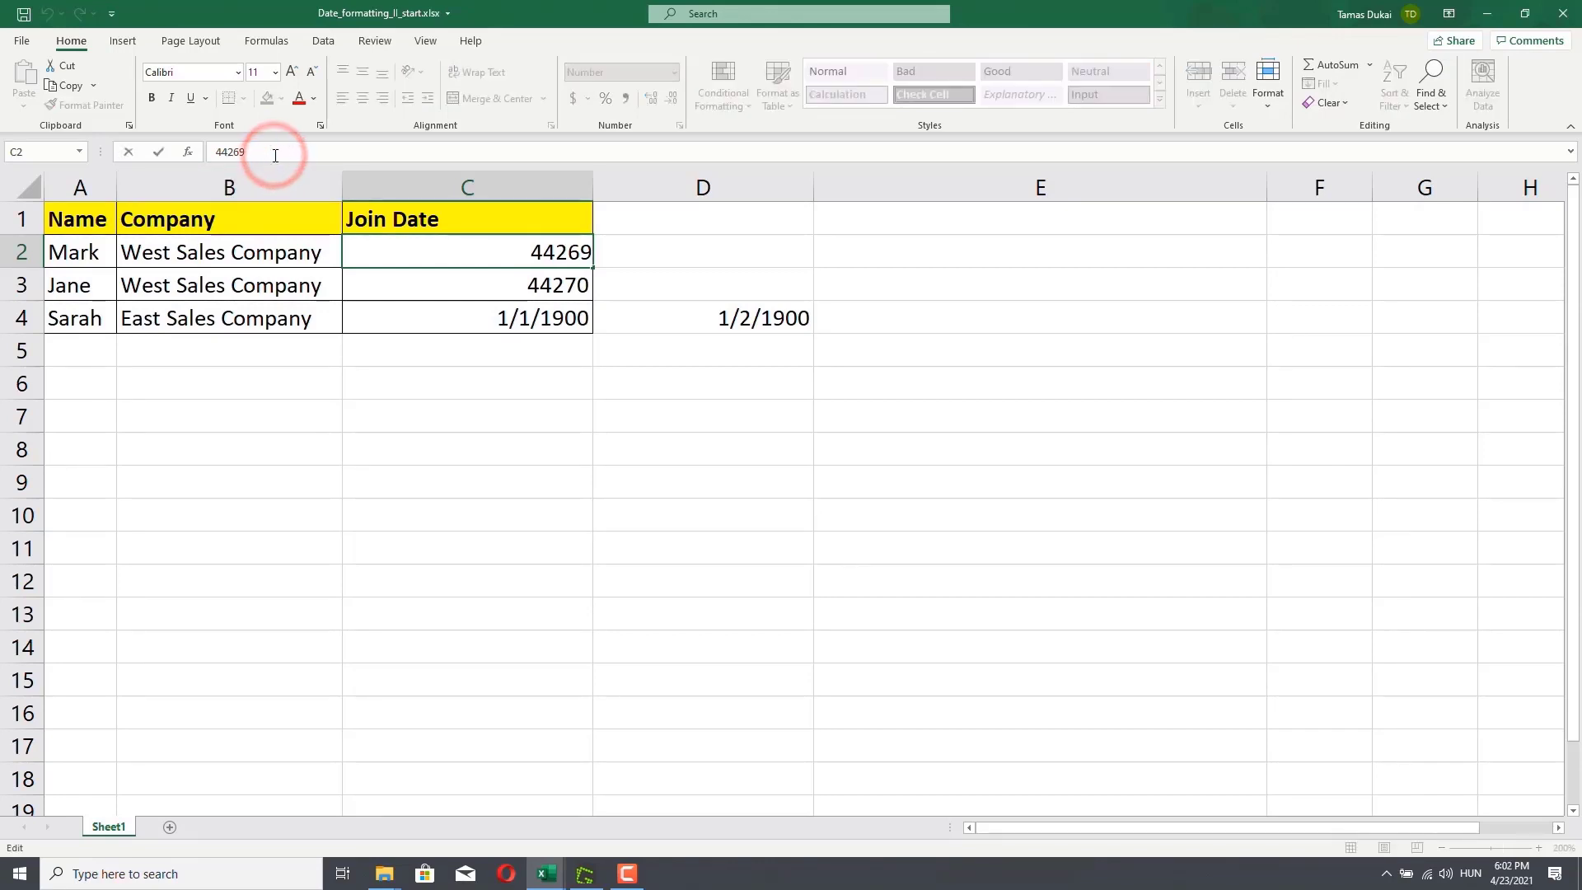
text(.25)
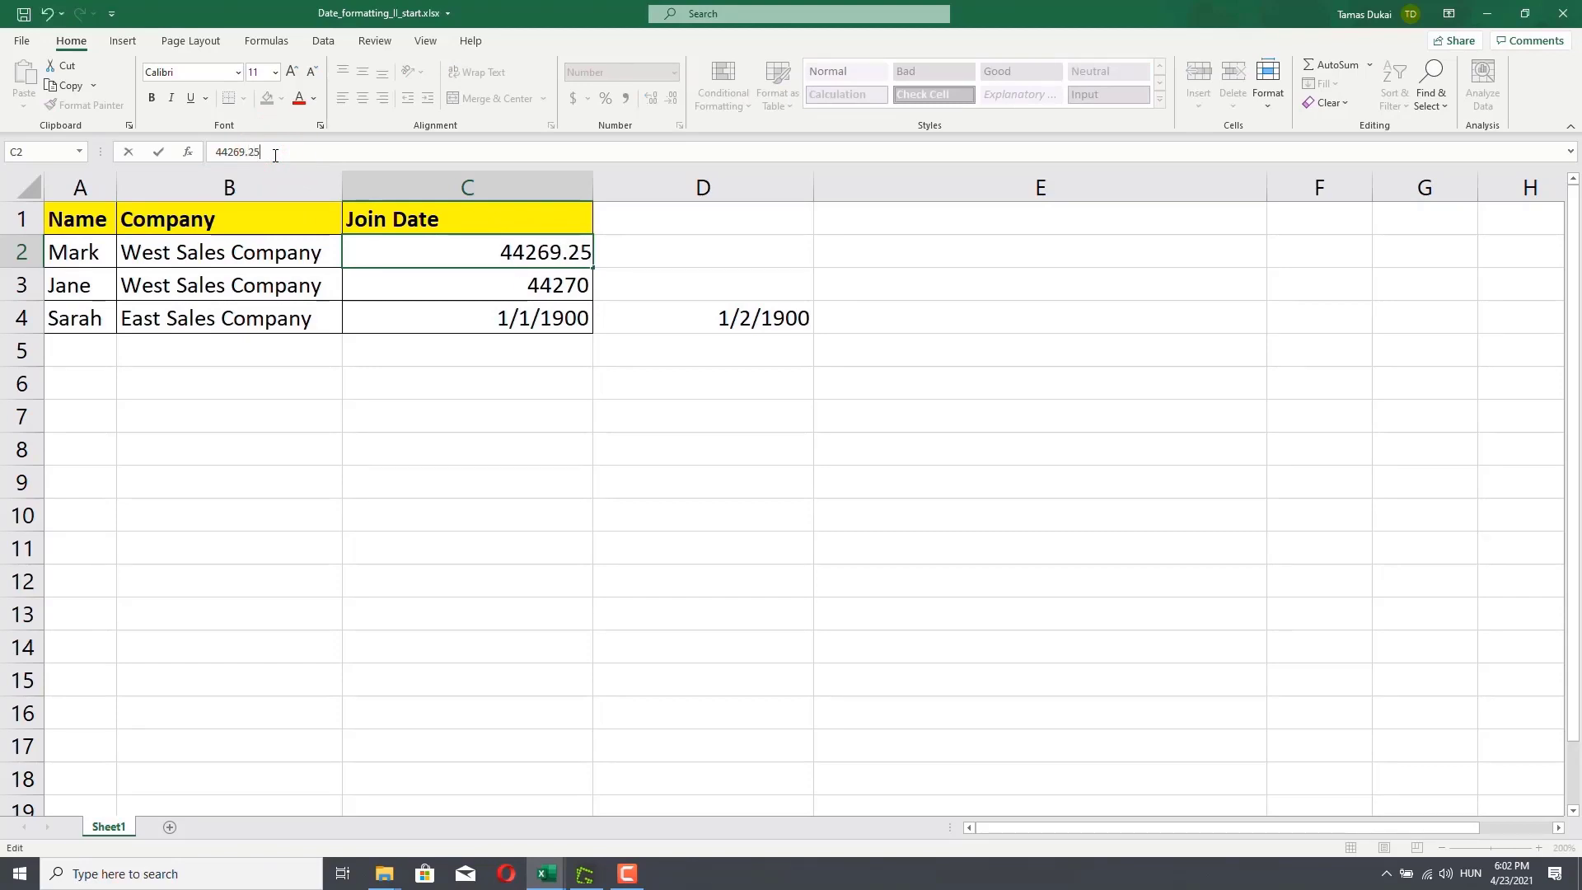
key(Return)
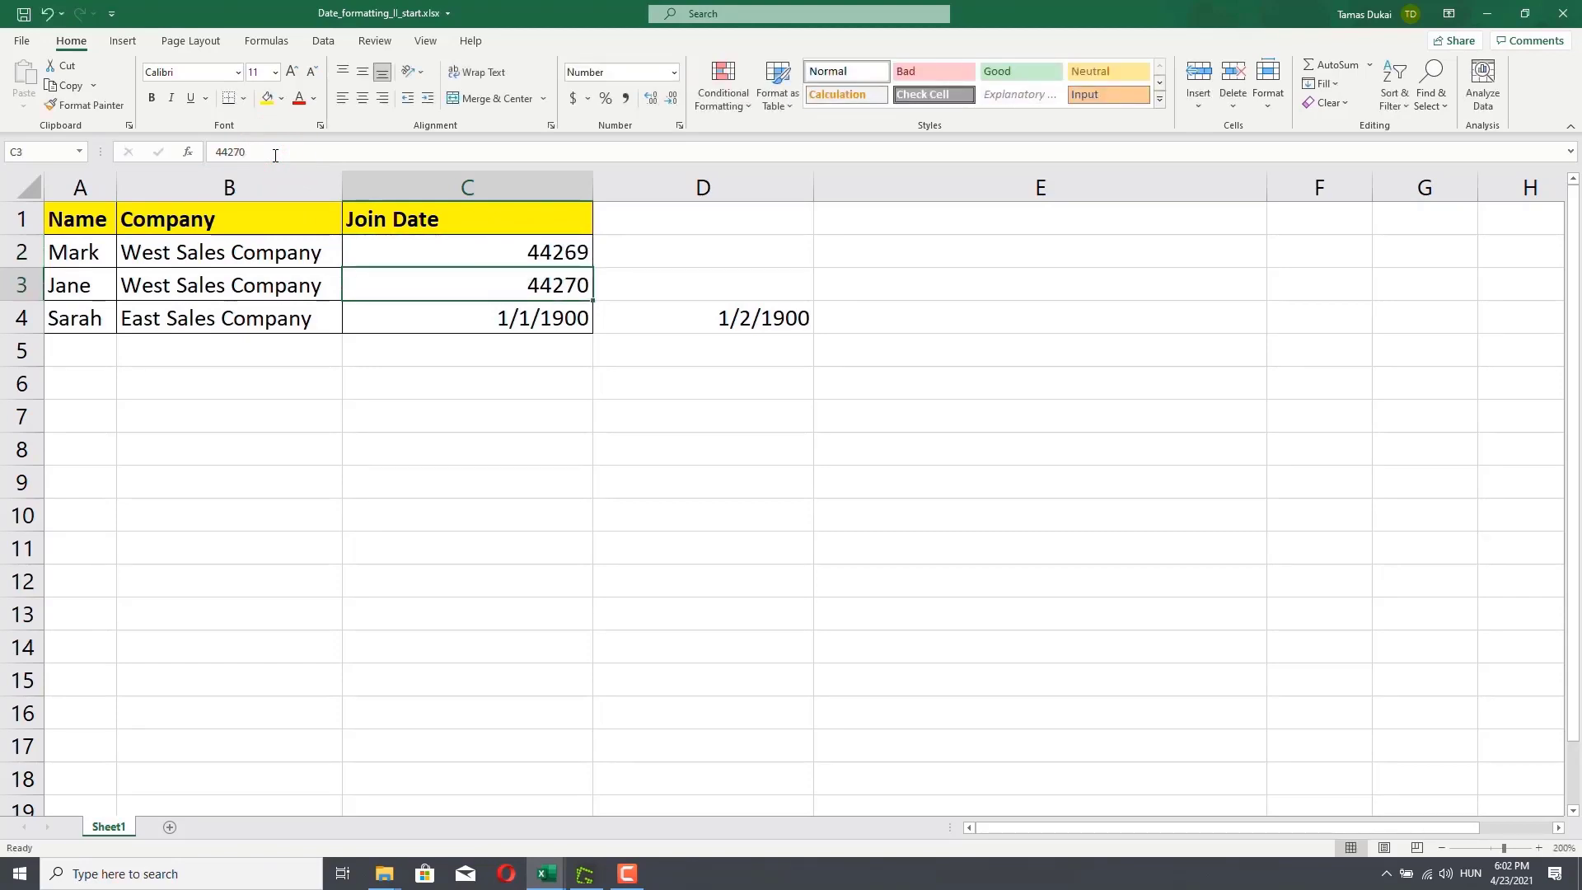
key(Up)
click(654, 103)
click(652, 102)
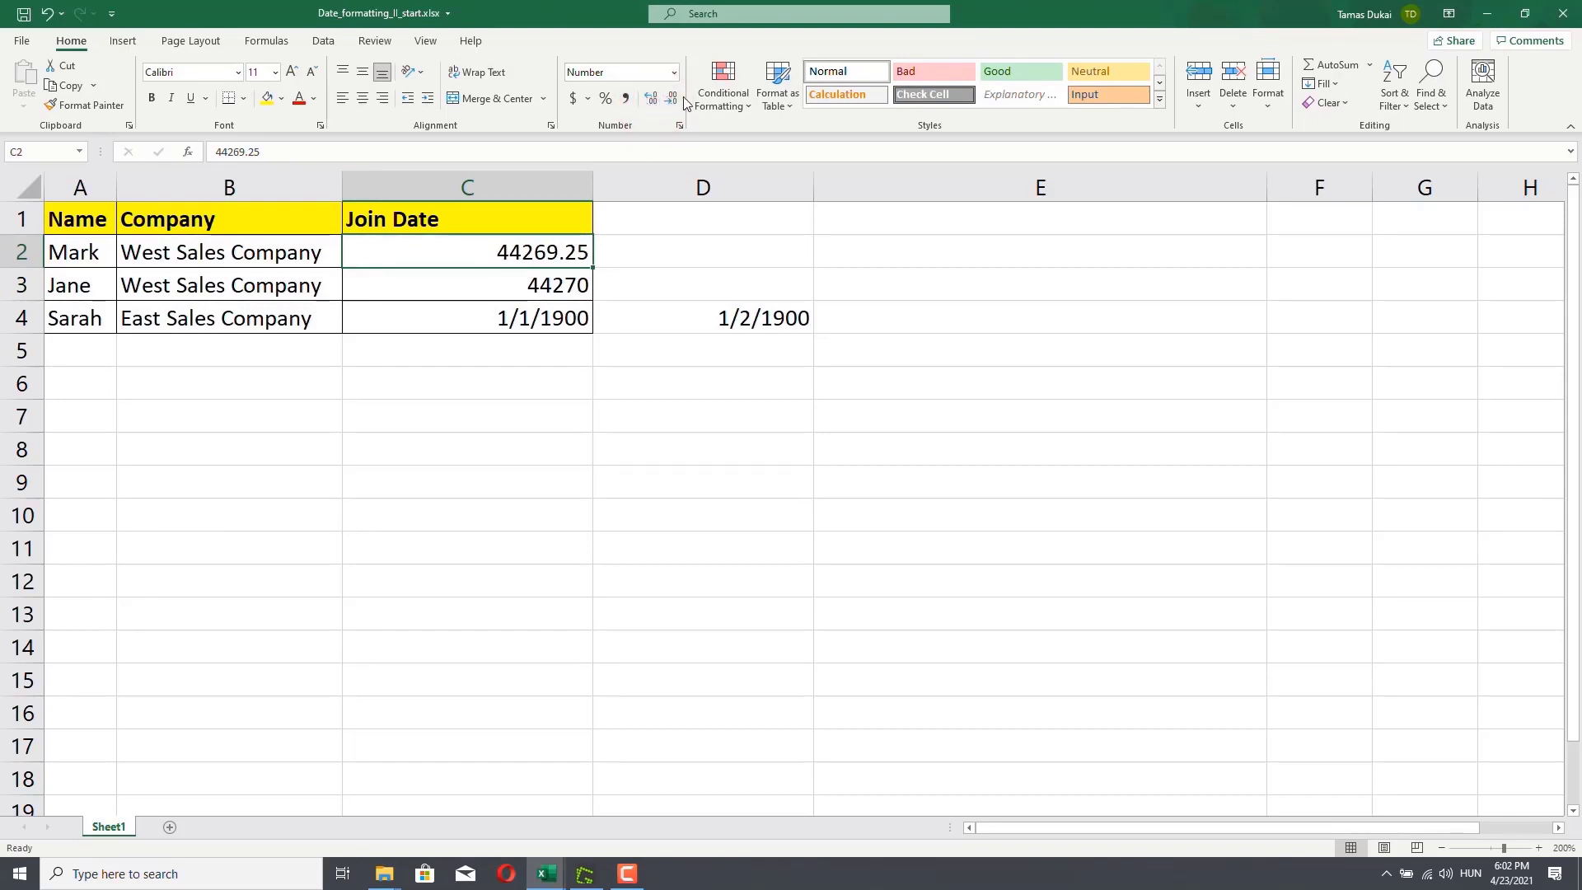
Format C2 as Time and switch it back to the Number format.
click(674, 72)
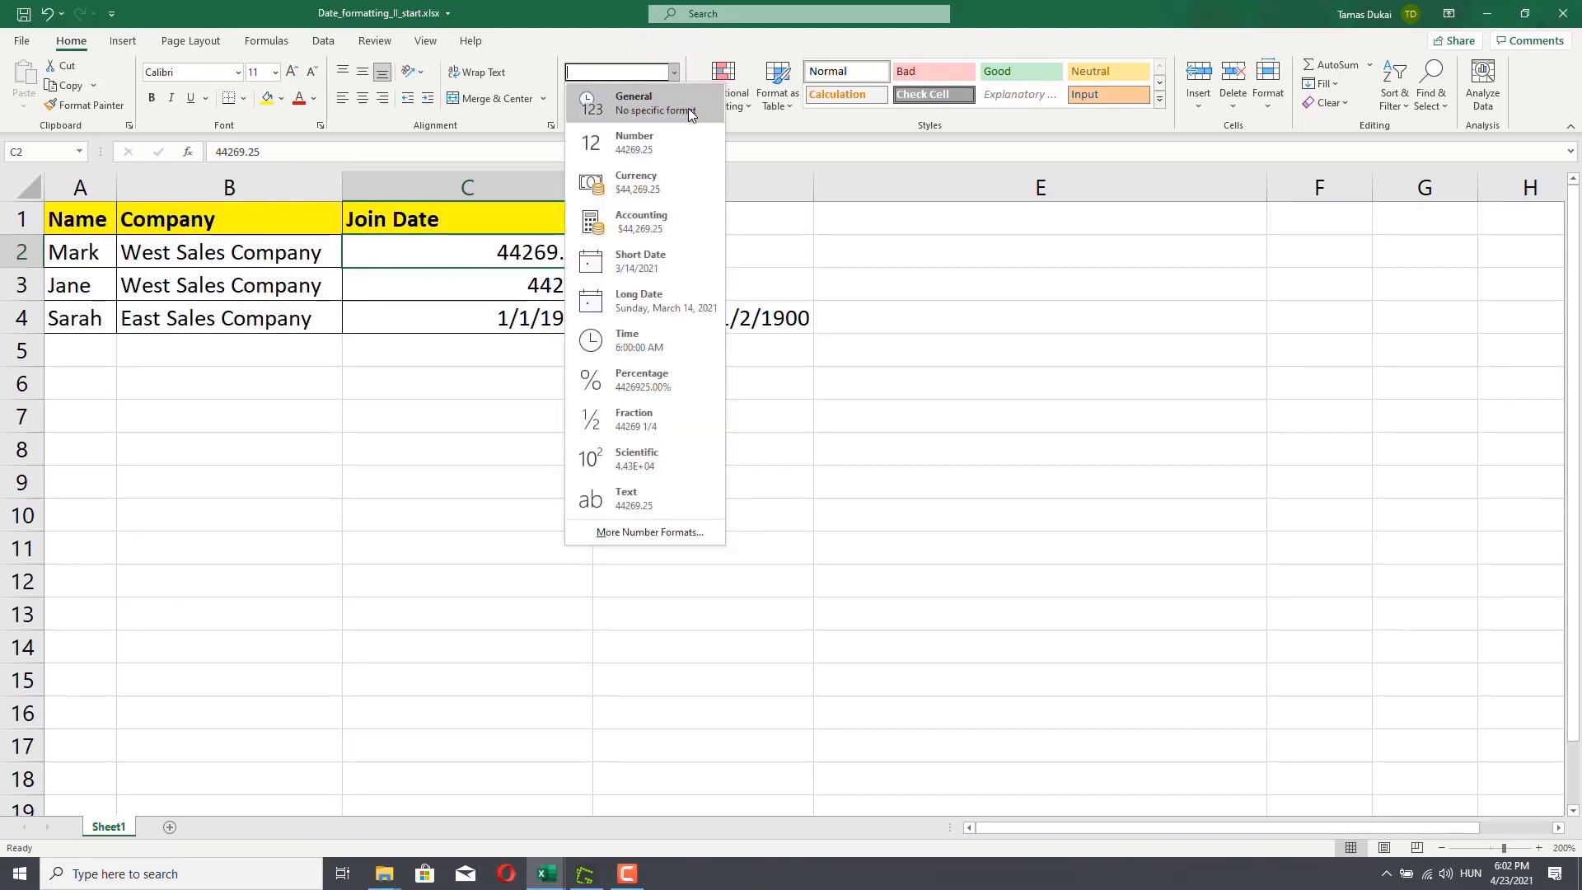
click(653, 343)
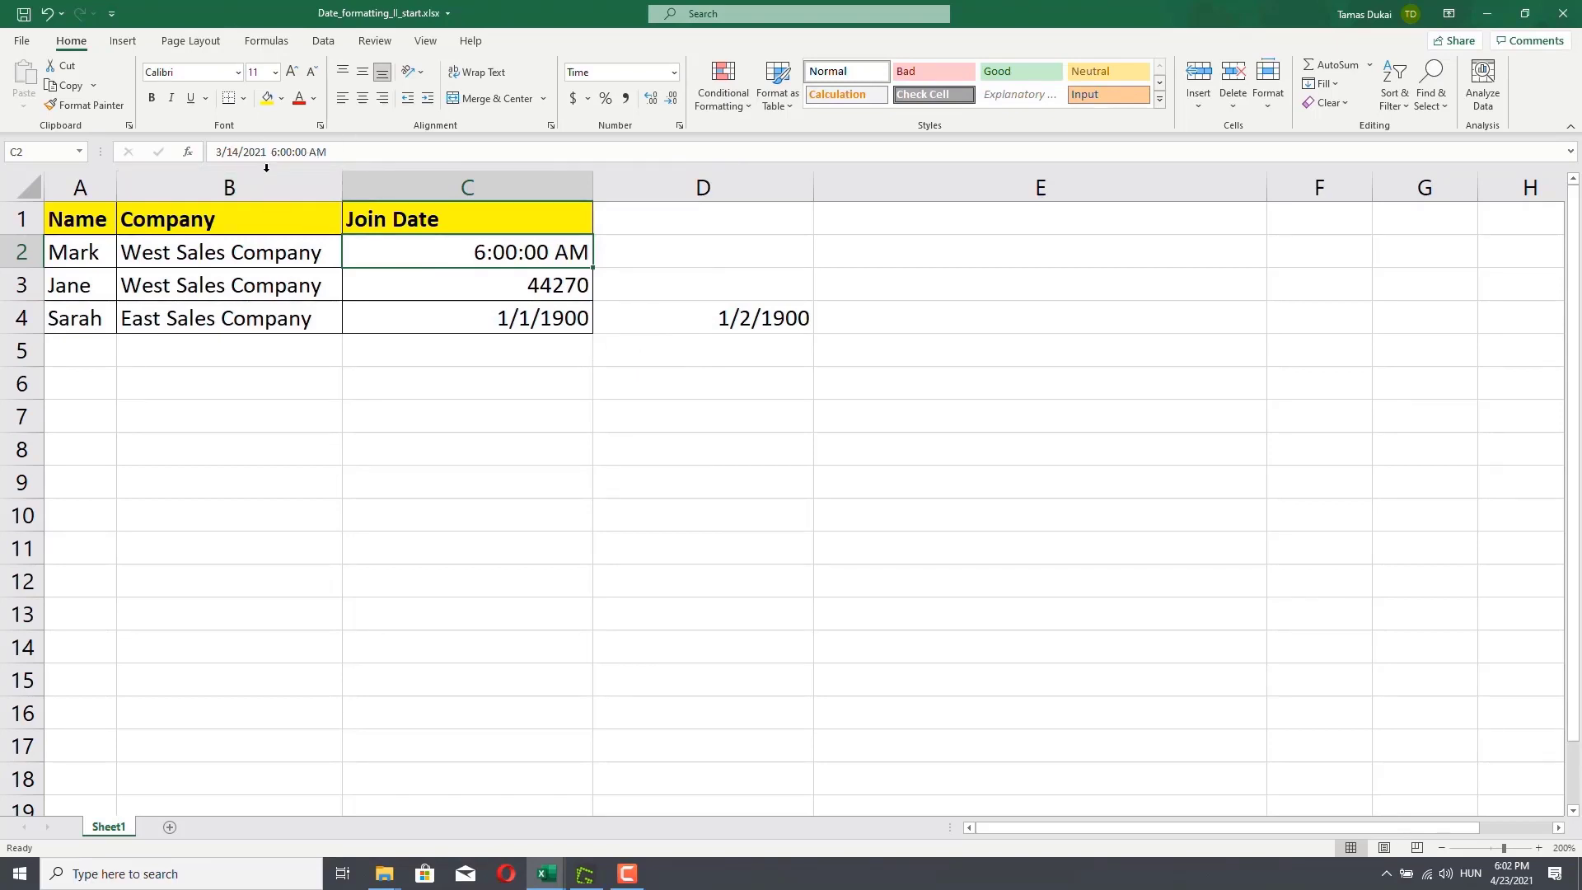
click(674, 72)
click(669, 141)
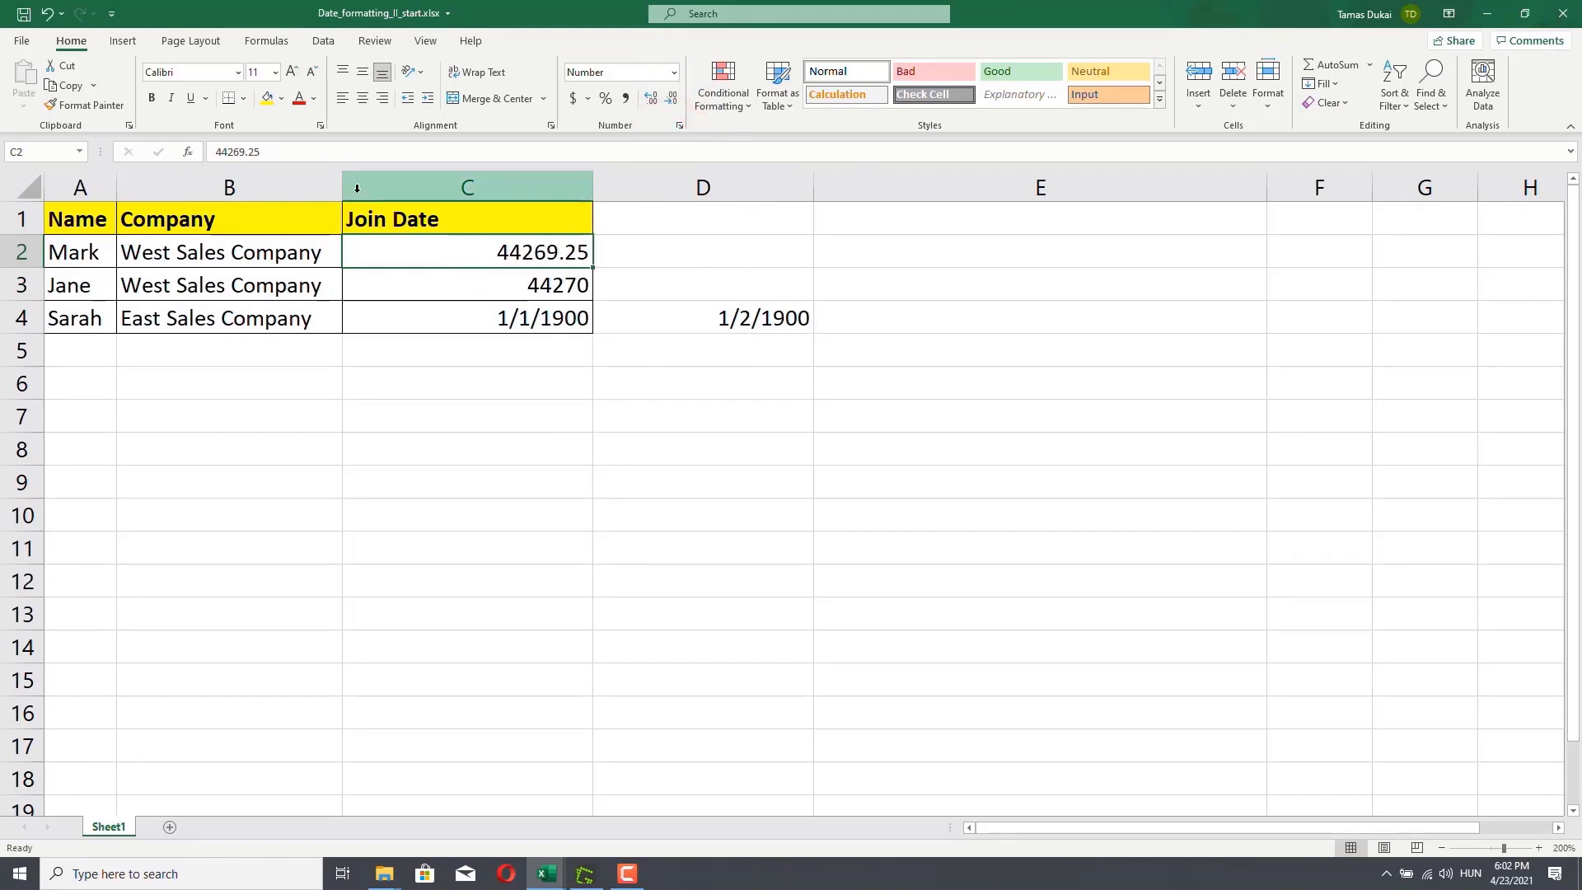
Change the value in C2 to 44269.5 and format the cell as Time.
click(312, 146)
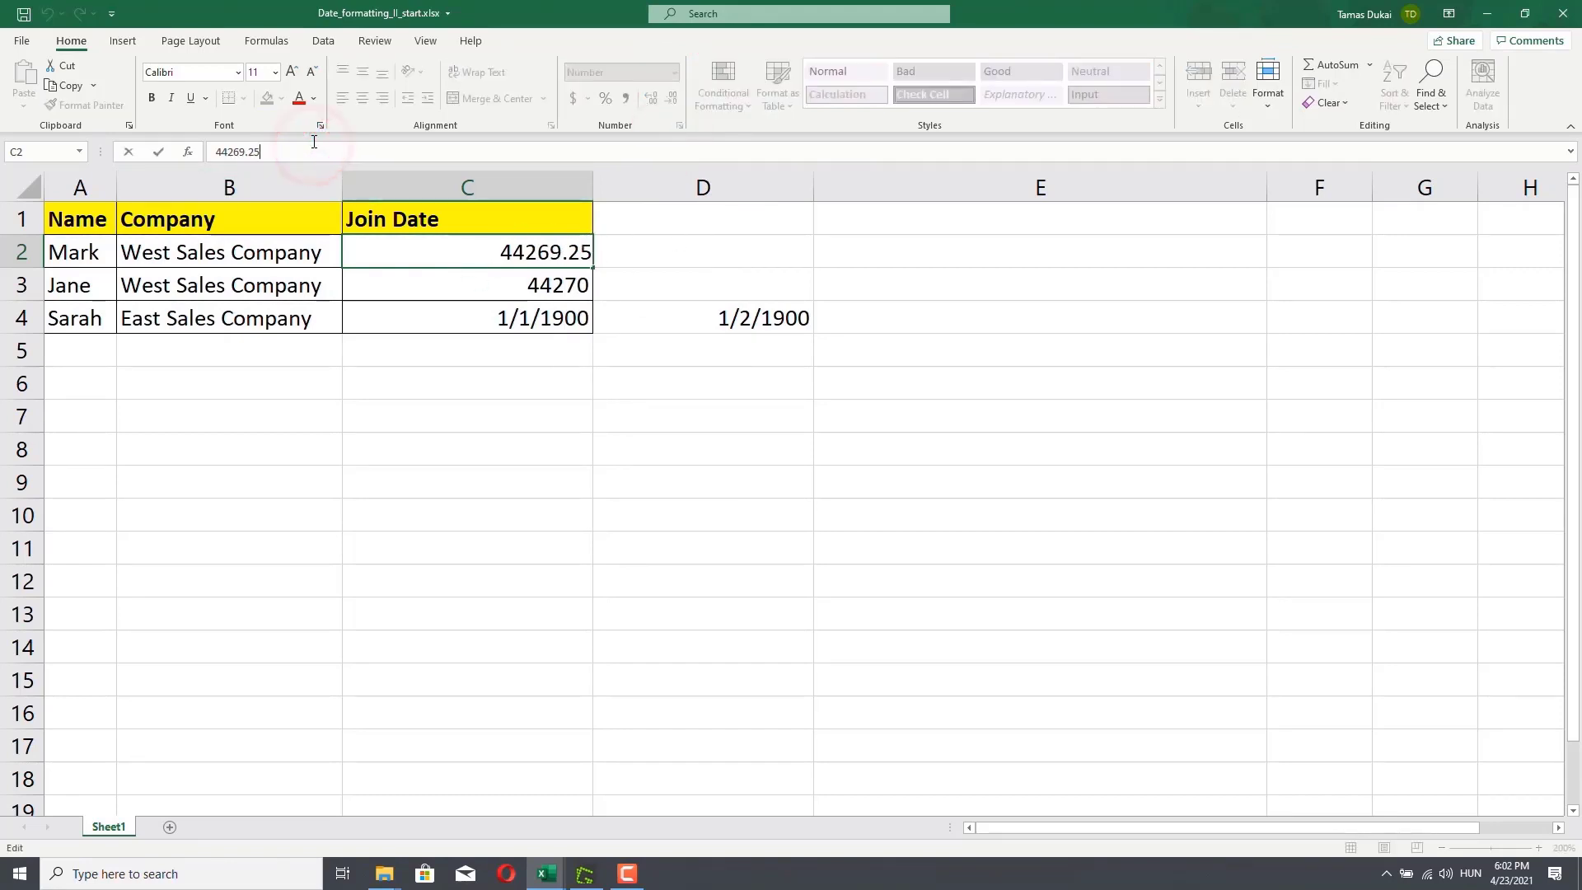
key(BackSpace)
key(BackSpace)
text(5)
key(ctrl+Return)
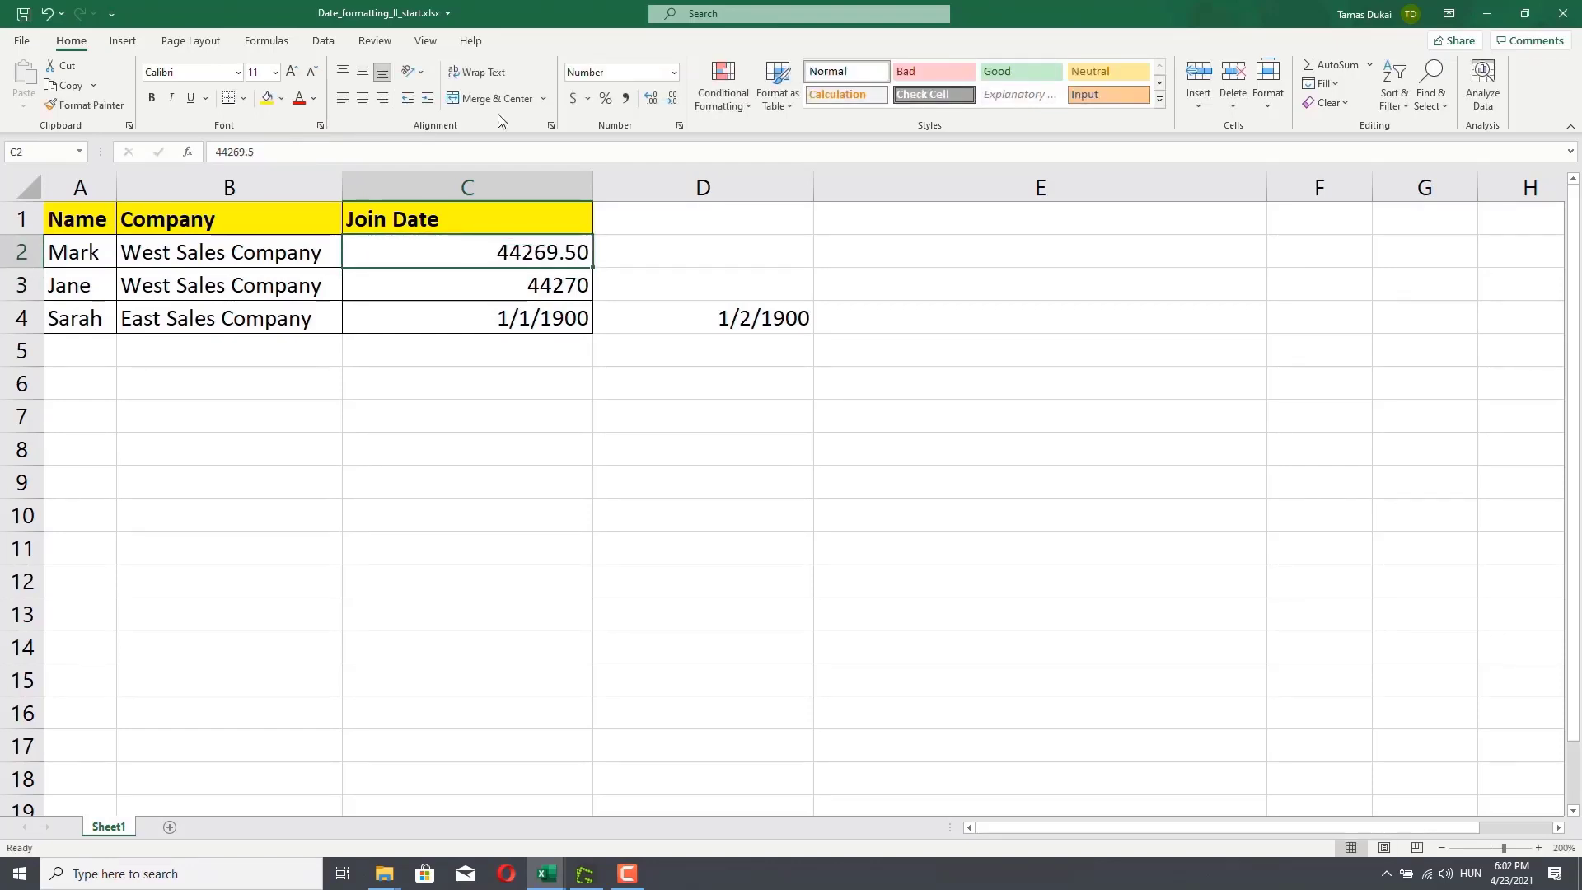
click(676, 75)
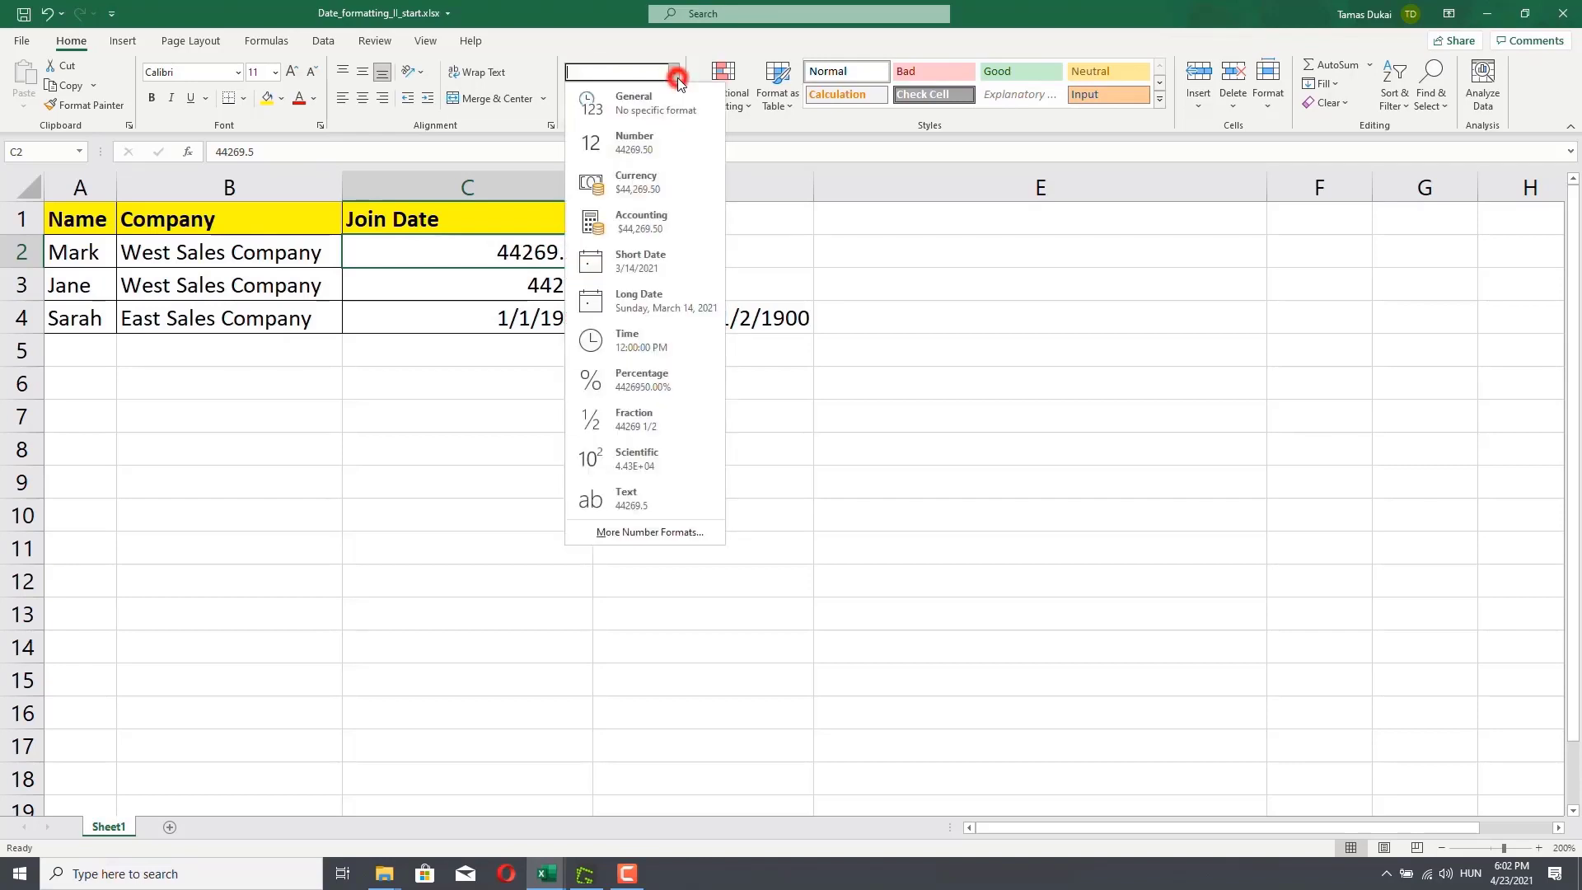
click(635, 356)
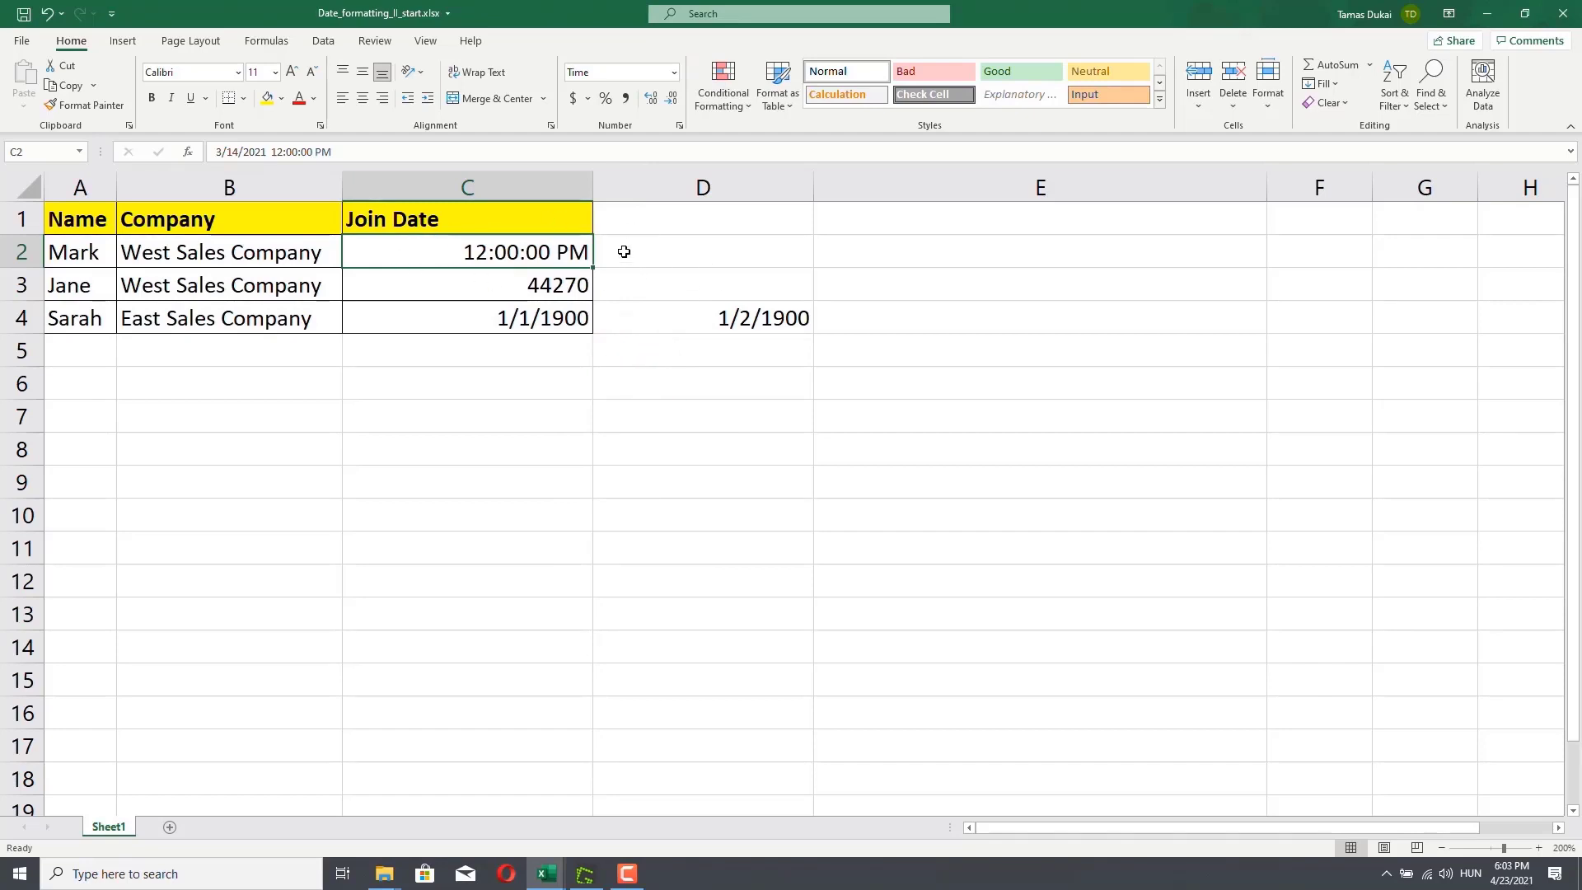
Format the join date in C3 as Short Date.
click(477, 289)
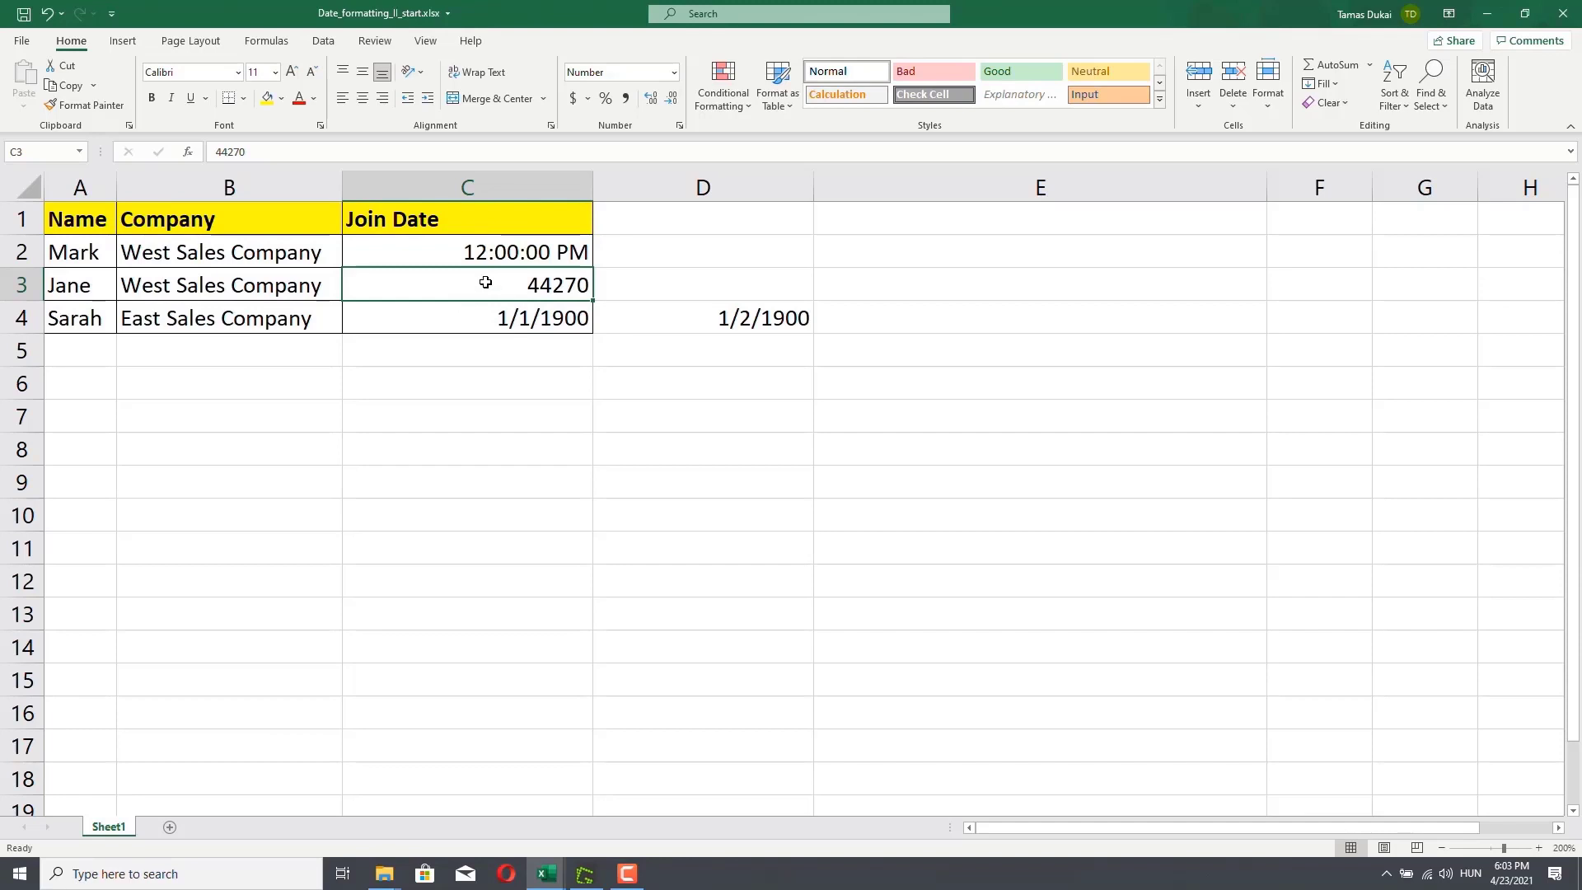
click(673, 76)
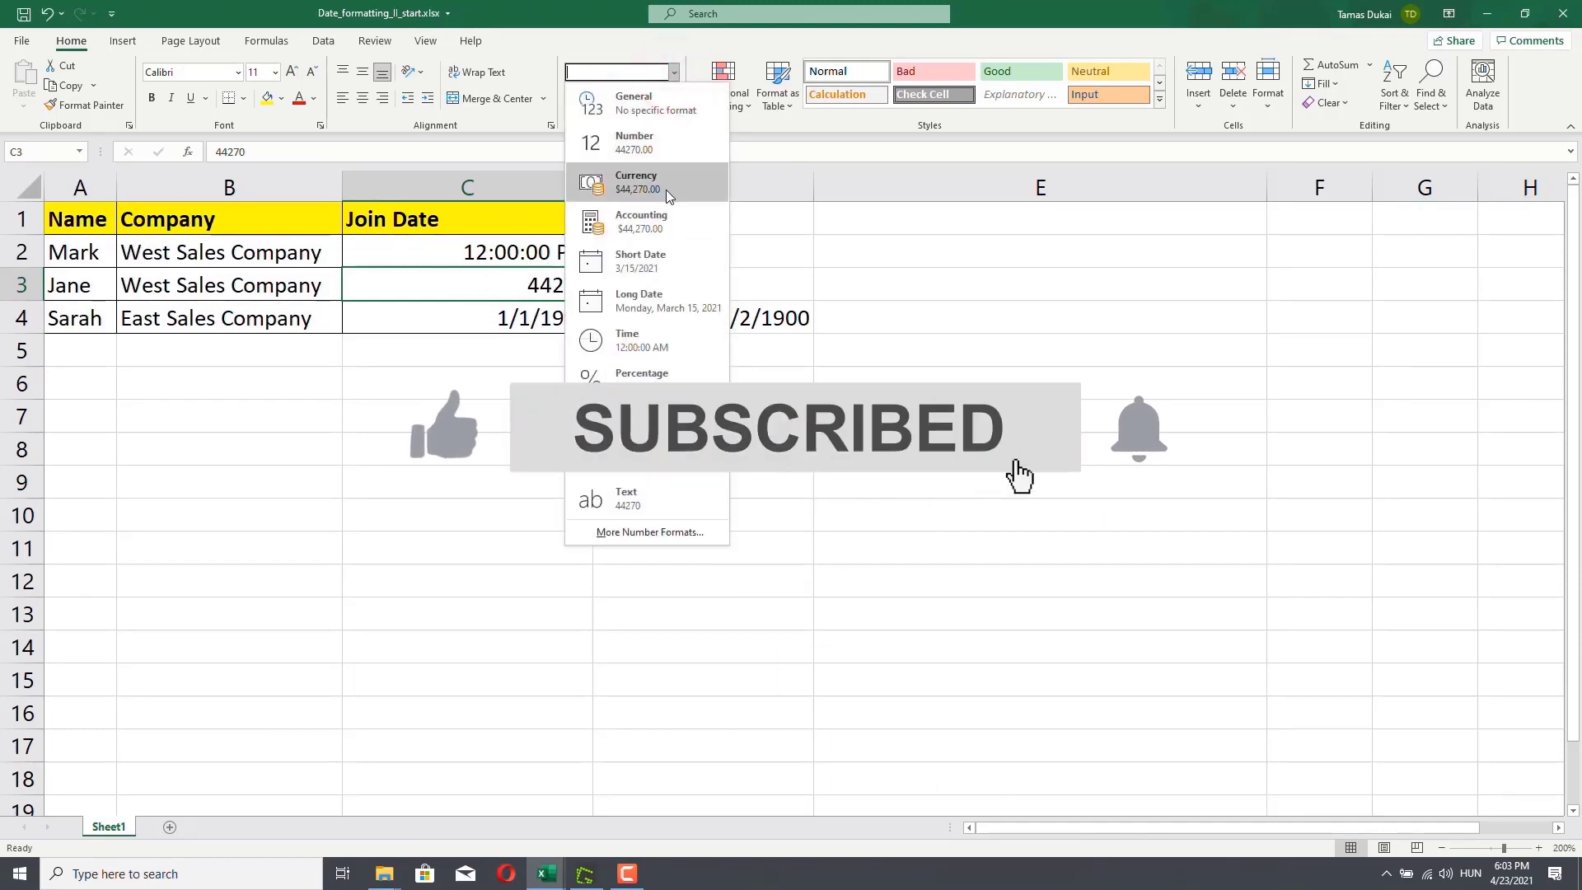
click(654, 269)
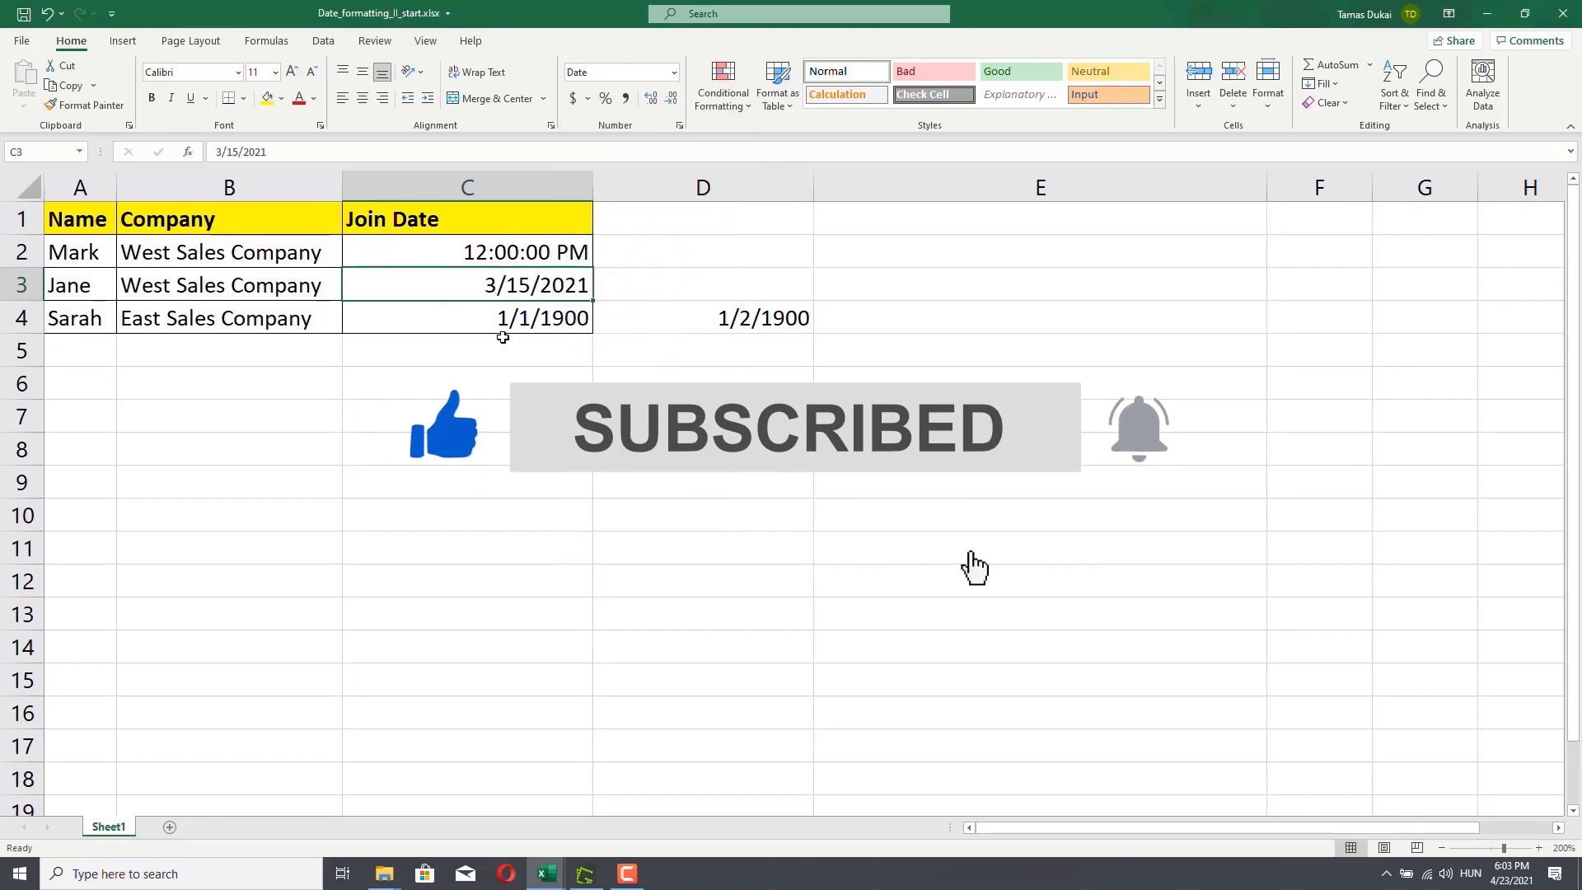